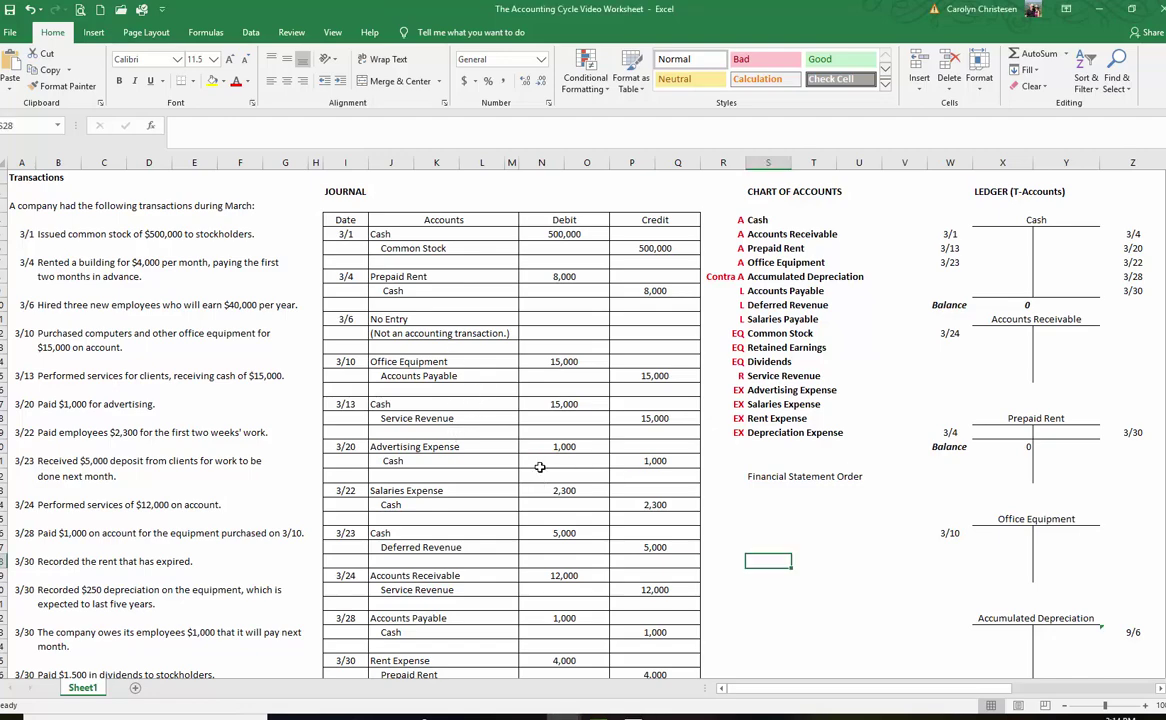
scroll(539, 467, down, 5)
scroll(509, 476, up, 2)
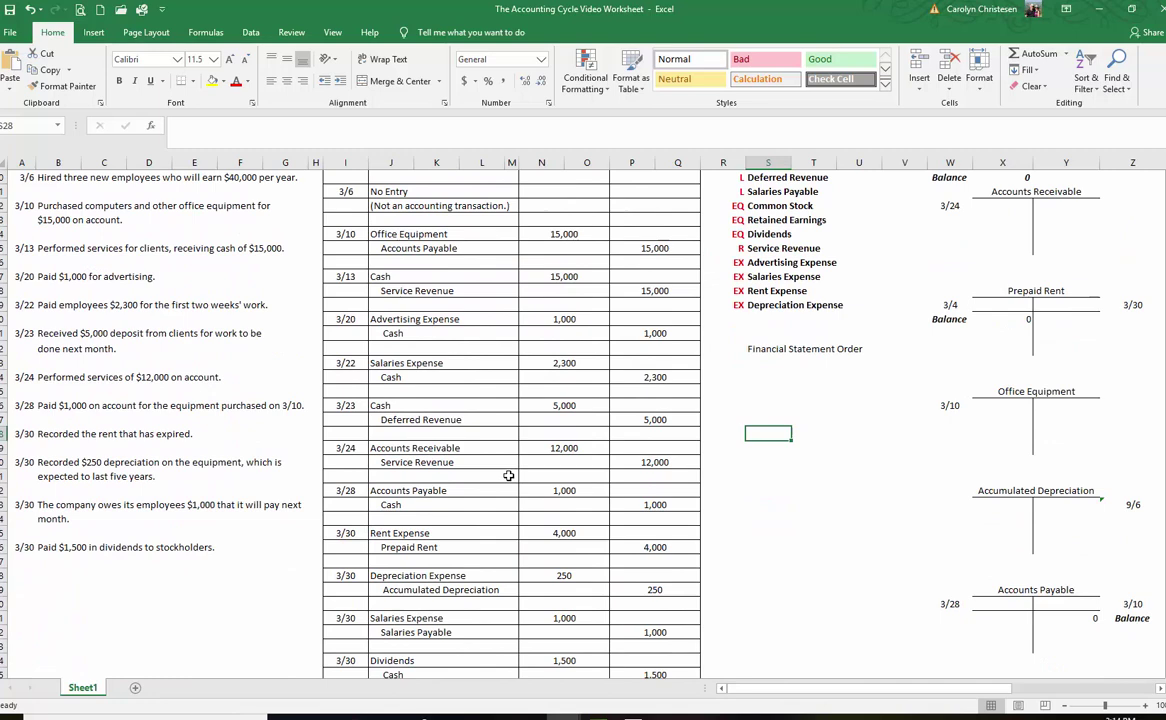
scroll(509, 476, up, 3)
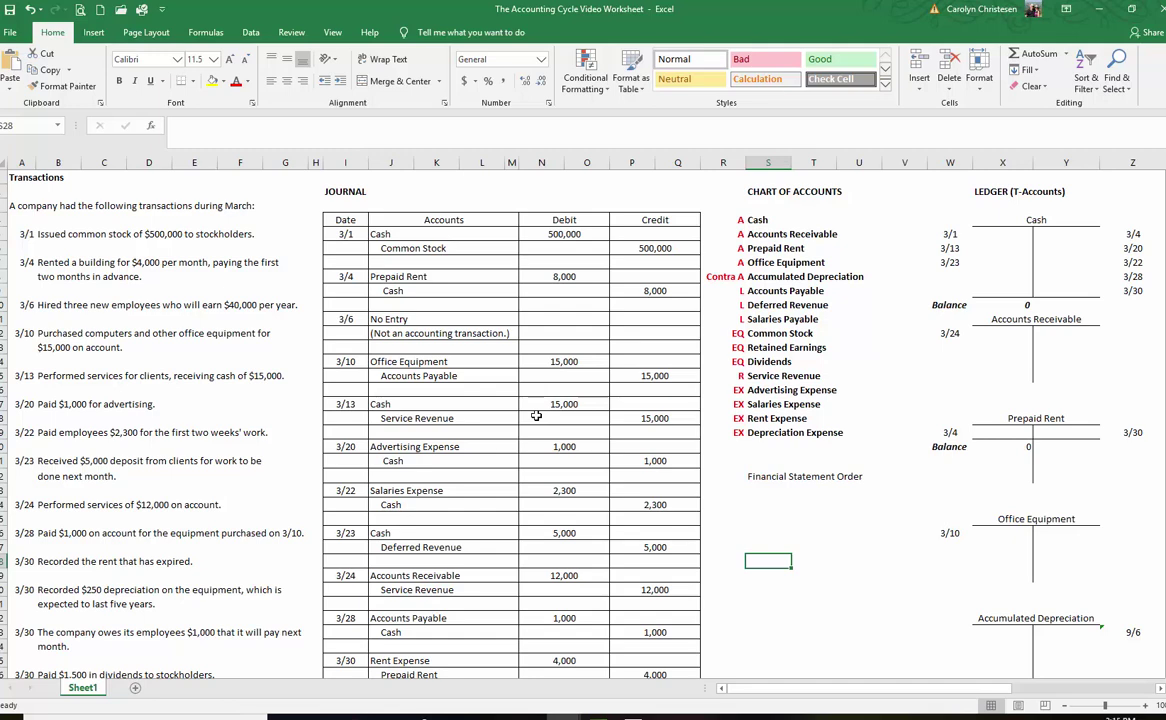
- Post the 3/1 Cash debit of 500,000 to the debit side of the Cash T-account
drag(805, 692, 852, 688)
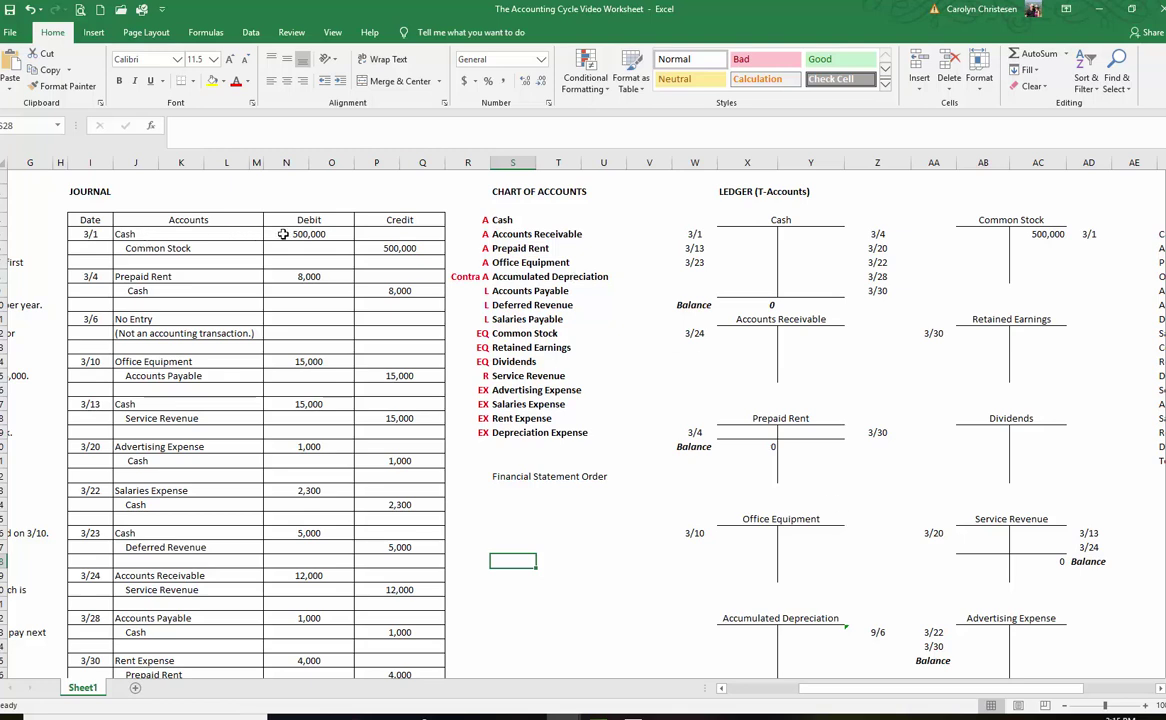
click(734, 235)
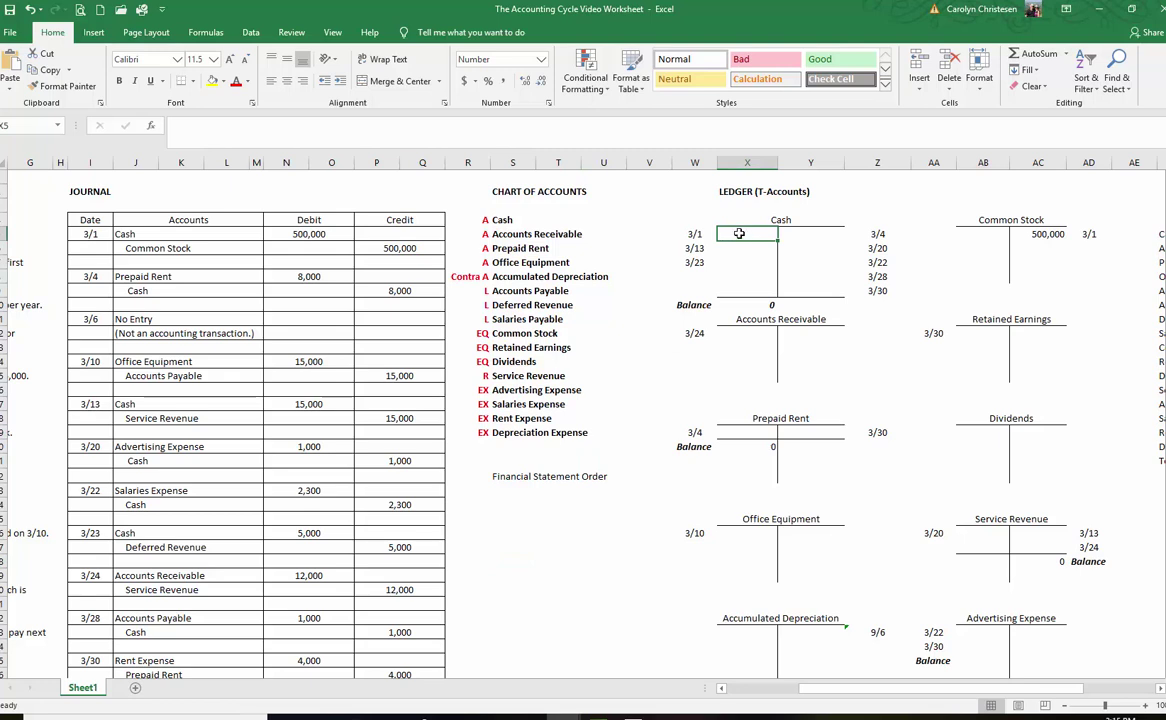
click(690, 234)
click(738, 233)
text(500,000)
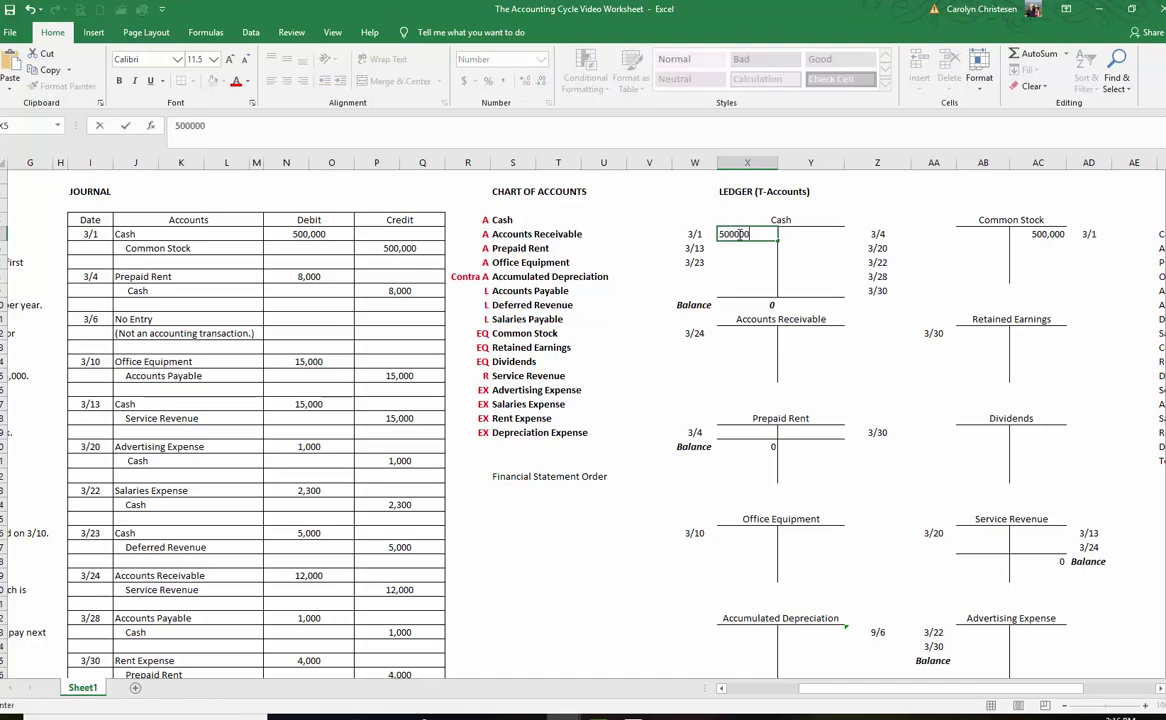
key(Return)
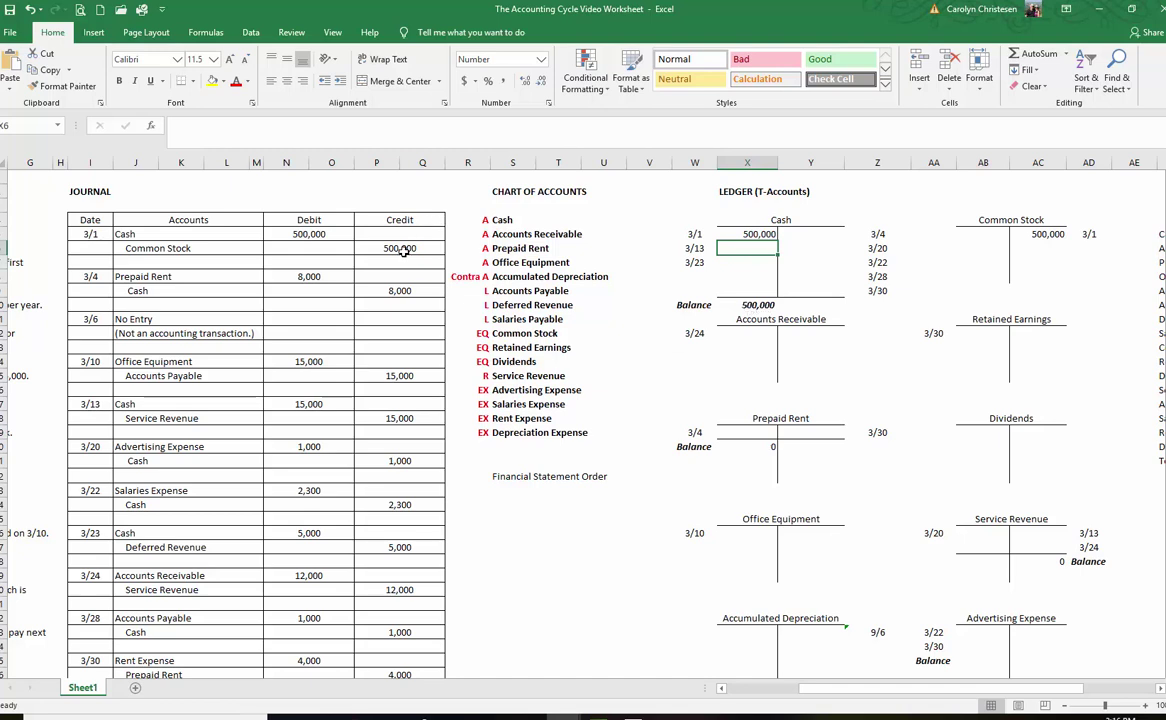
- Highlight the 3/1 Cash debit and Common Stock credit amounts in the journal with yellow fill
click(298, 233)
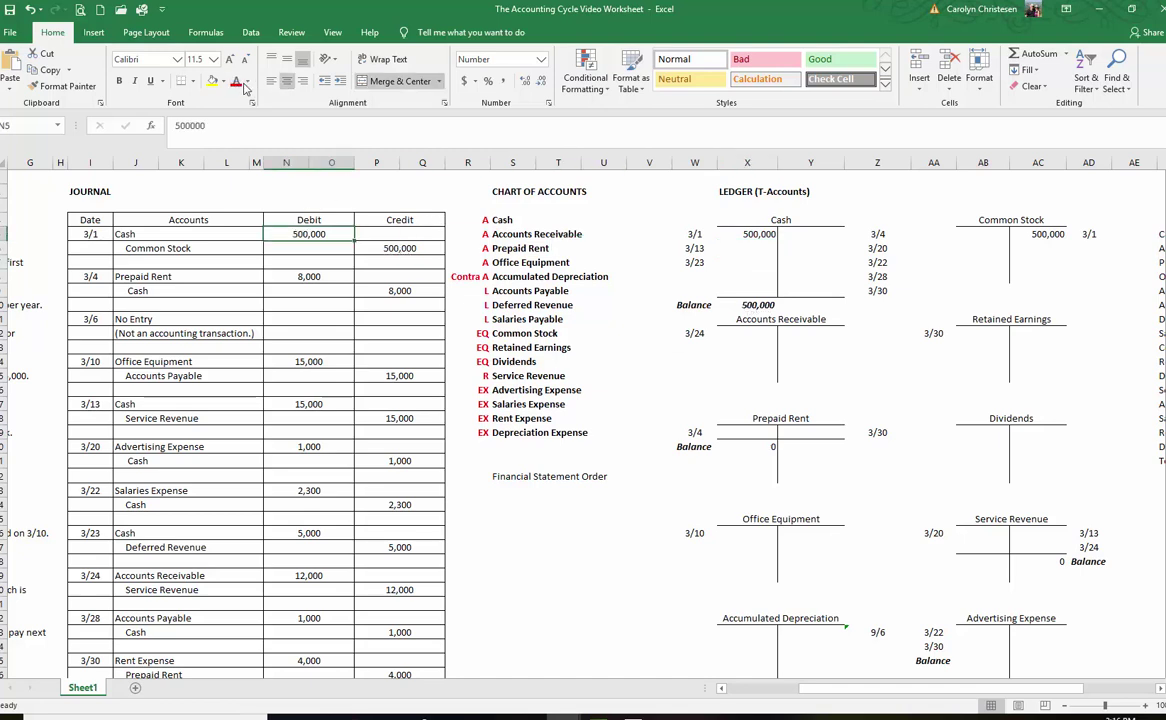
click(212, 81)
click(385, 248)
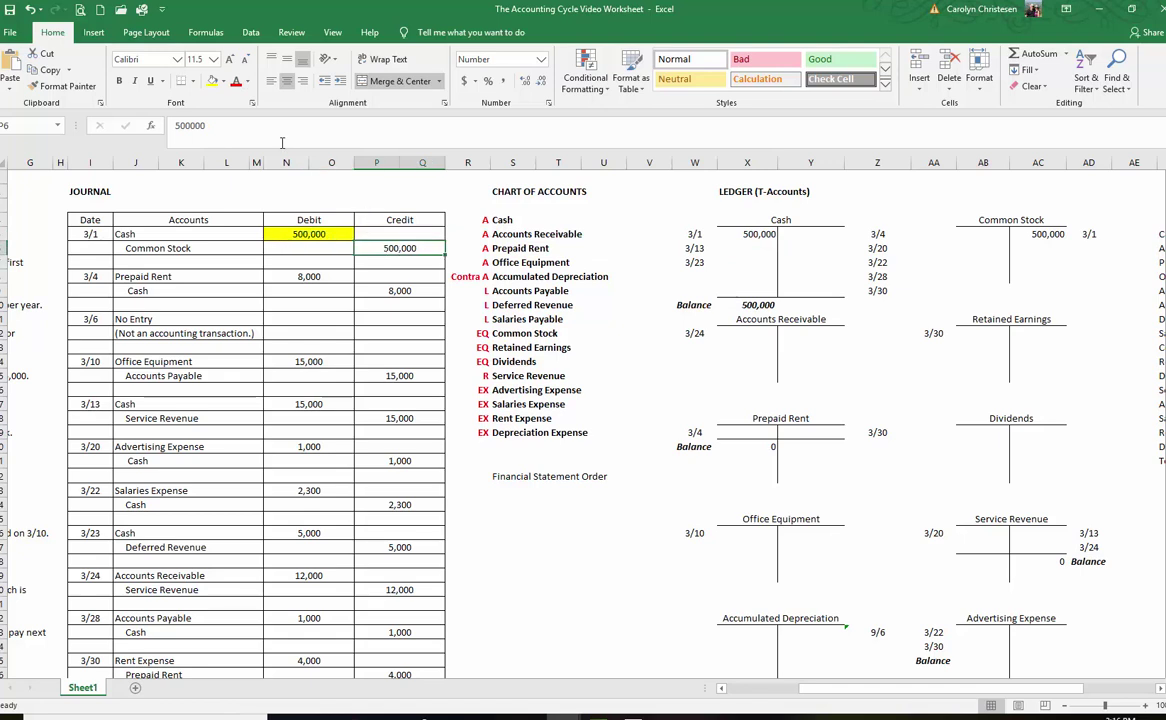
click(210, 81)
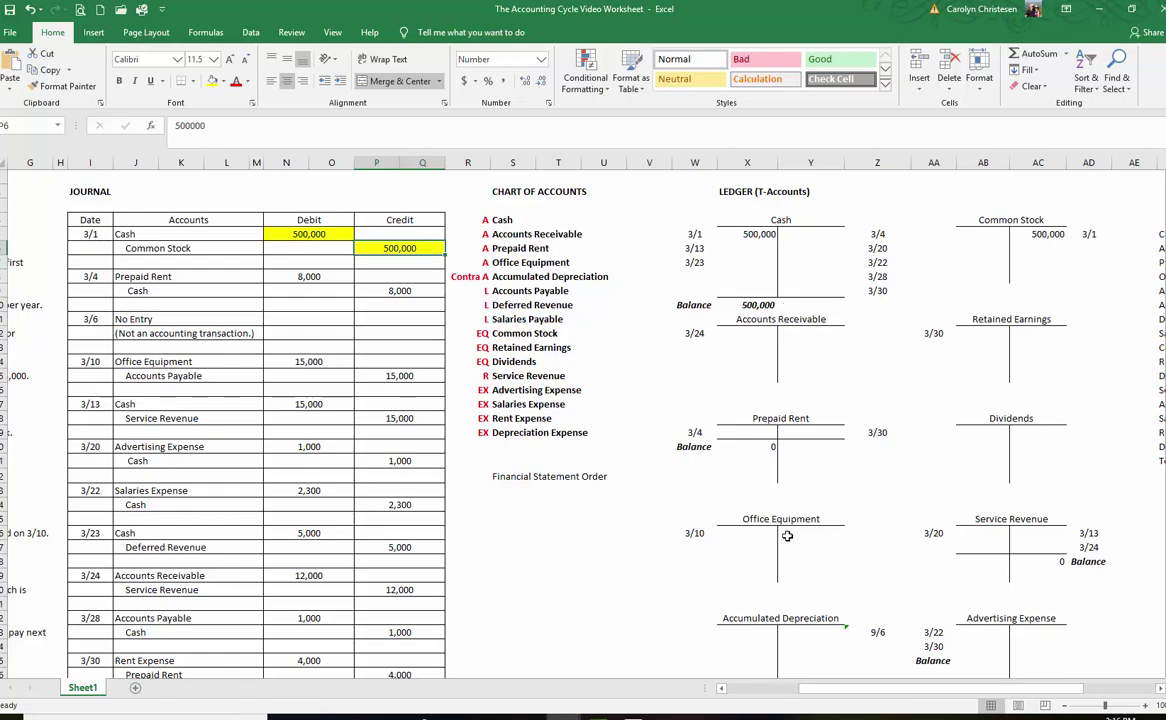
- Check the formula behind the 3/1 credit in the Common Stock T-account
scroll(786, 532, down, 1)
scroll(786, 532, down, 6)
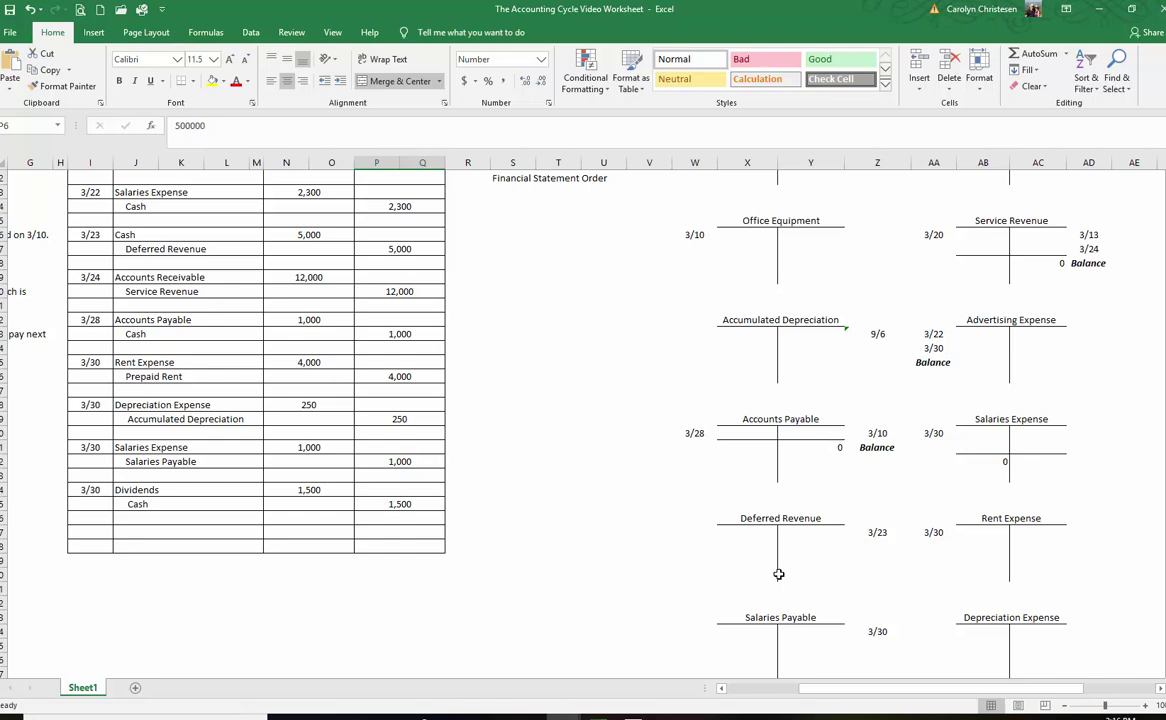
scroll(821, 575, up, 7)
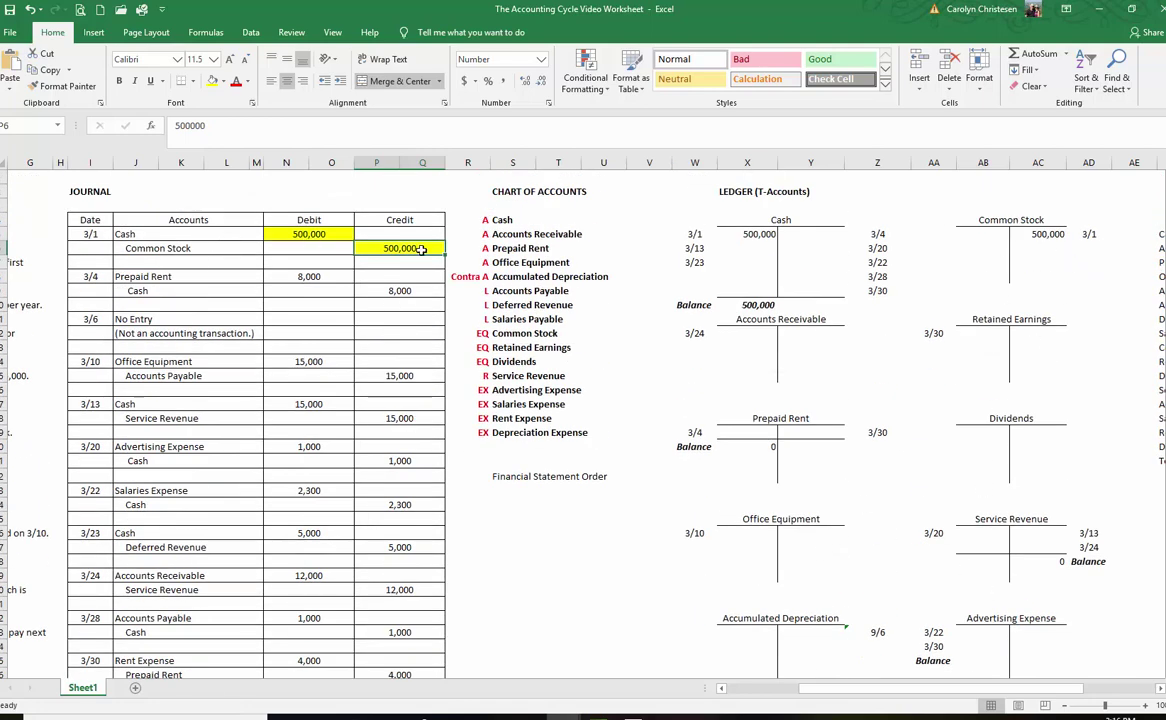
click(1040, 234)
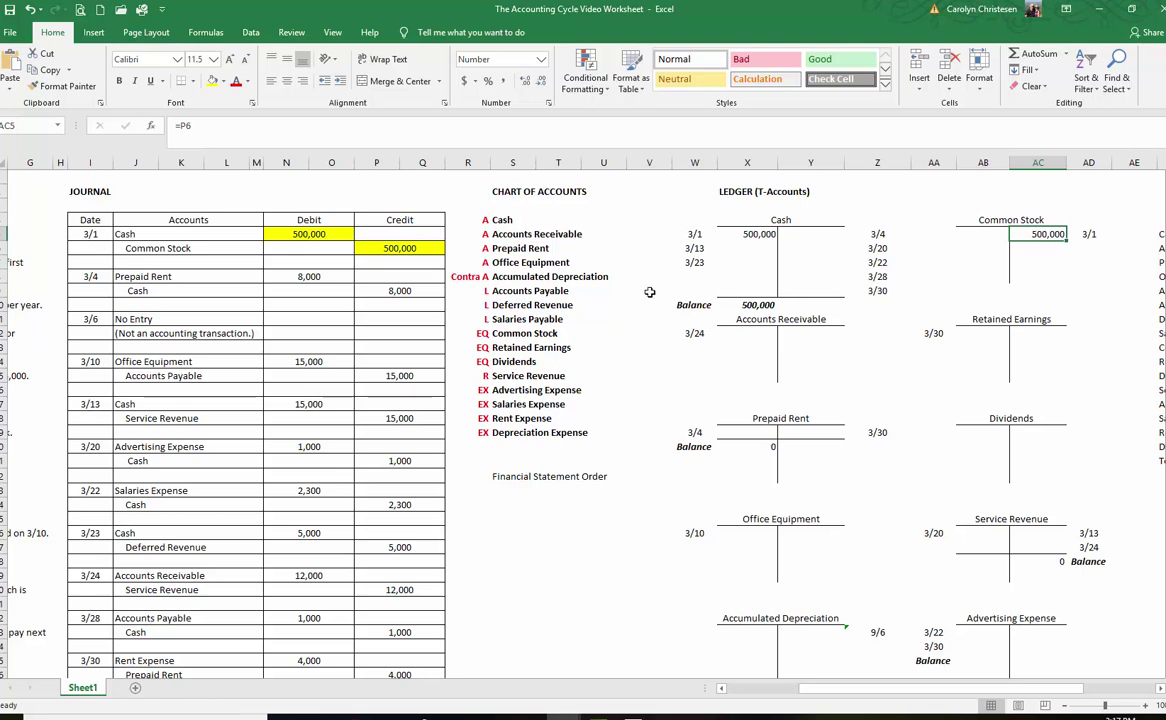
- Post the 3/4 debit of 8,000 to the Prepaid Rent T-account with a formula linked to the journal amount
click(296, 277)
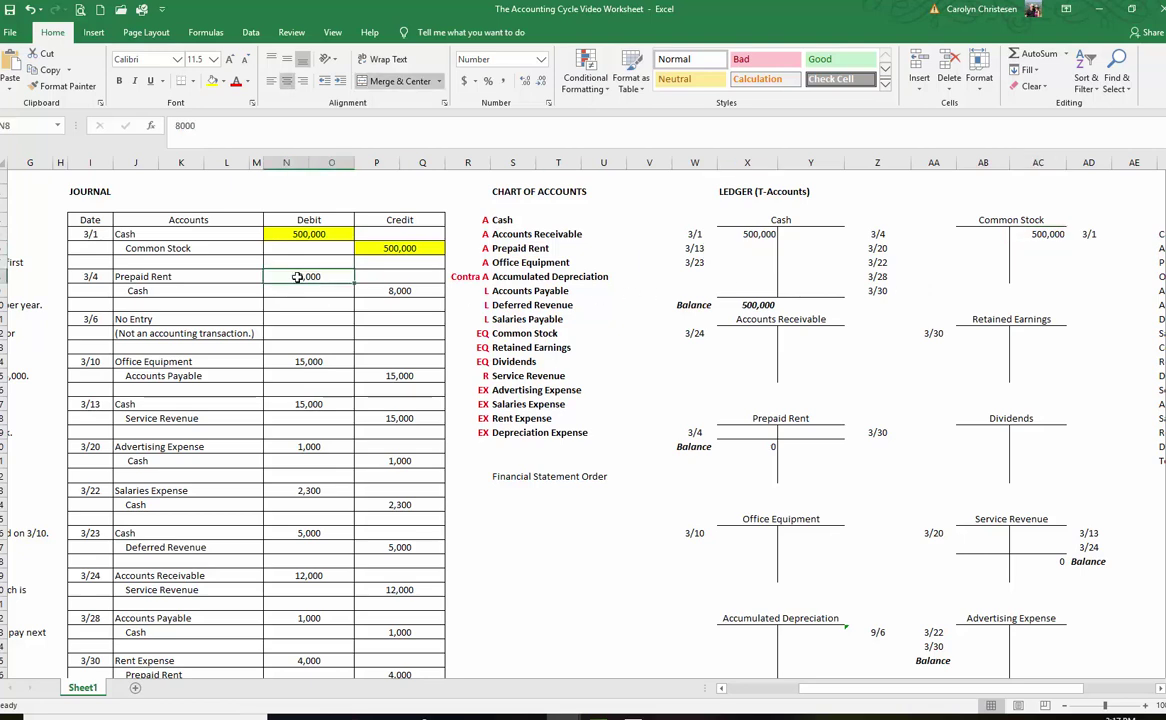
click(755, 434)
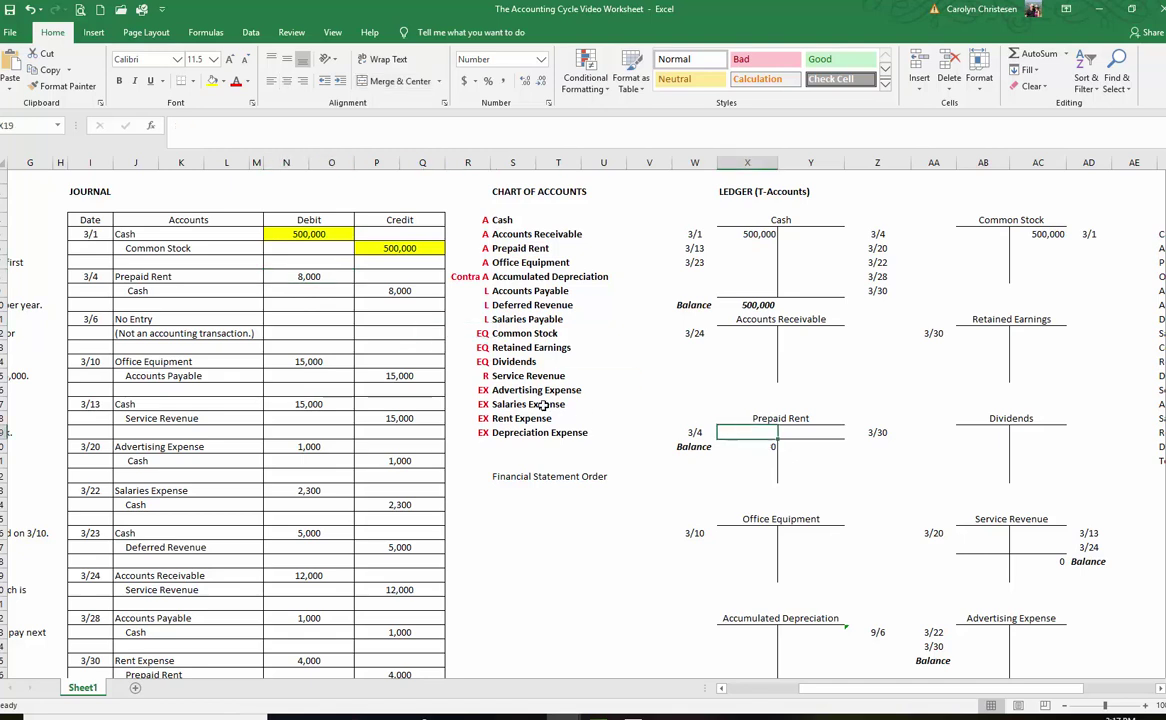
text(=)
click(307, 276)
key(Return)
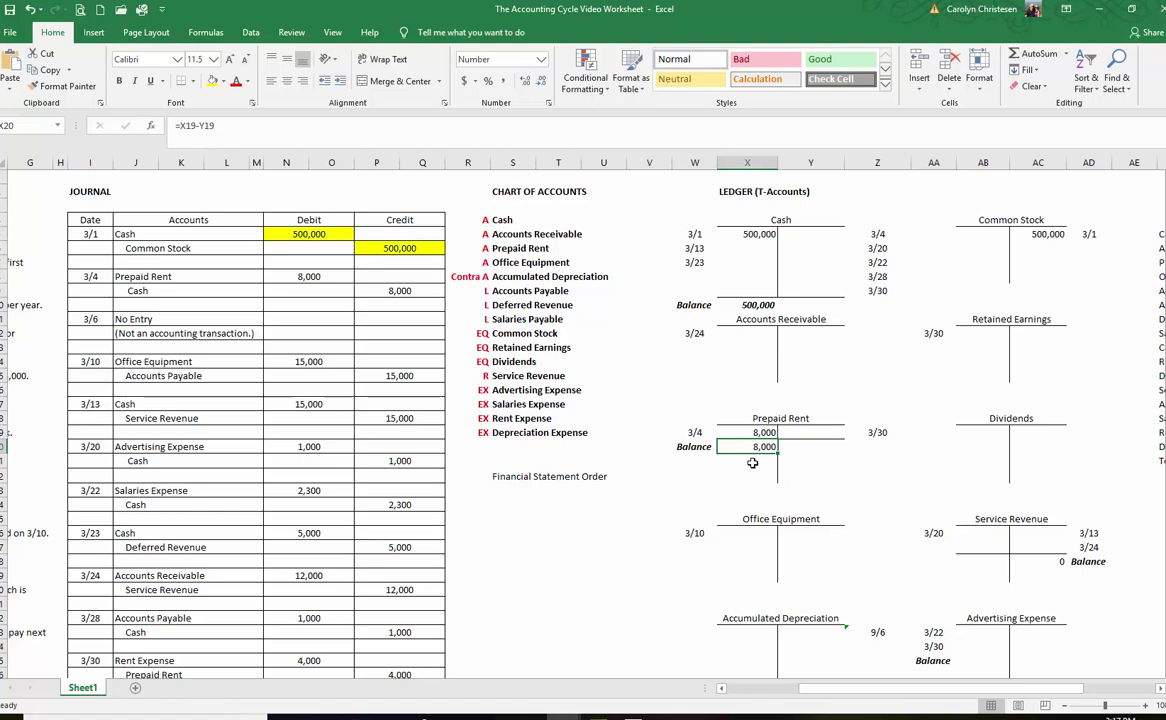
click(300, 290)
click(211, 80)
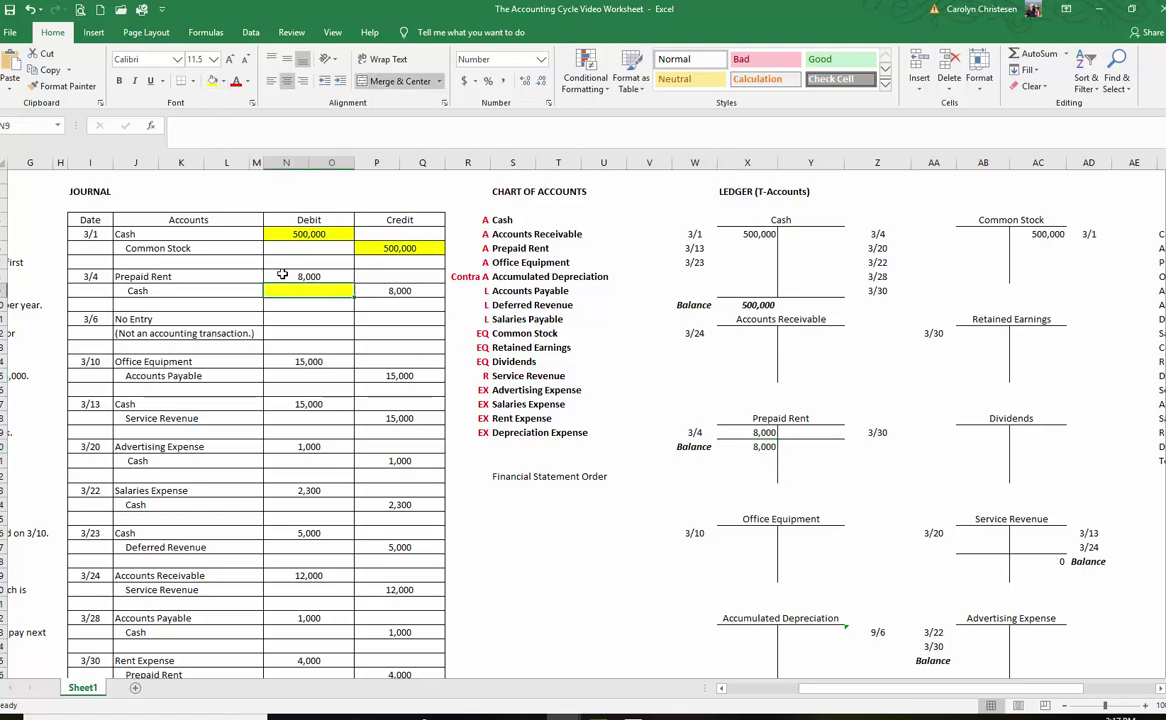
click(30, 9)
- Highlight the 3/4 Prepaid Rent debit amount in the journal with yellow fill
click(307, 276)
click(211, 83)
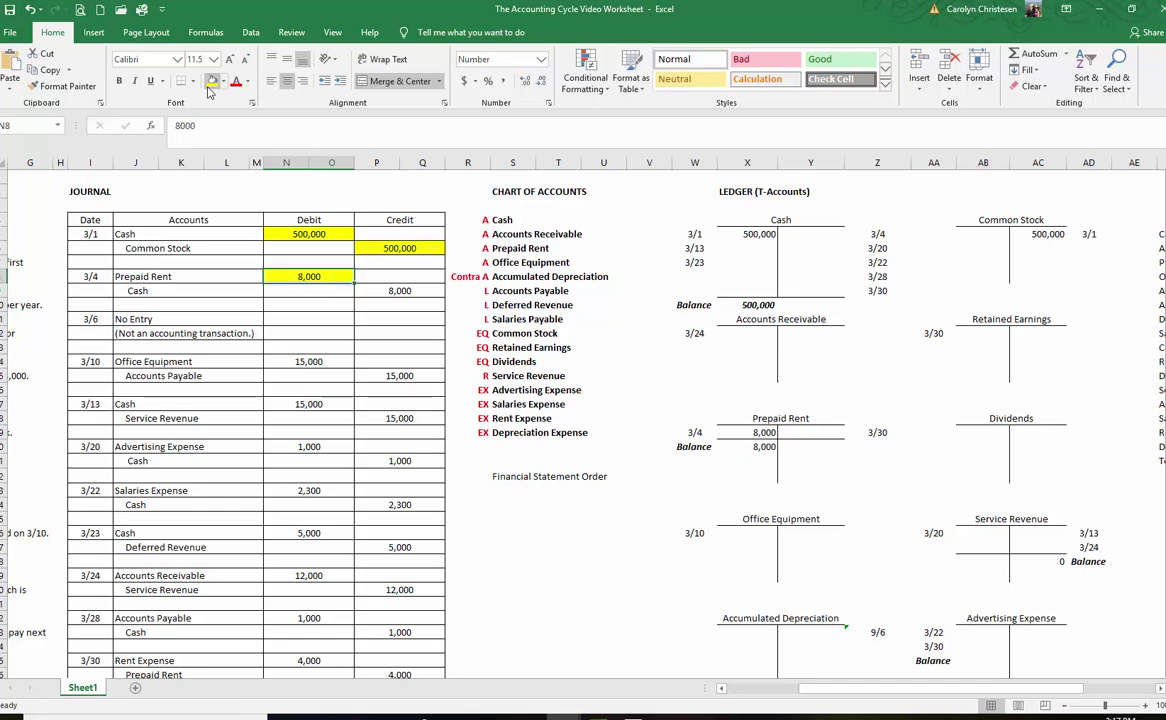
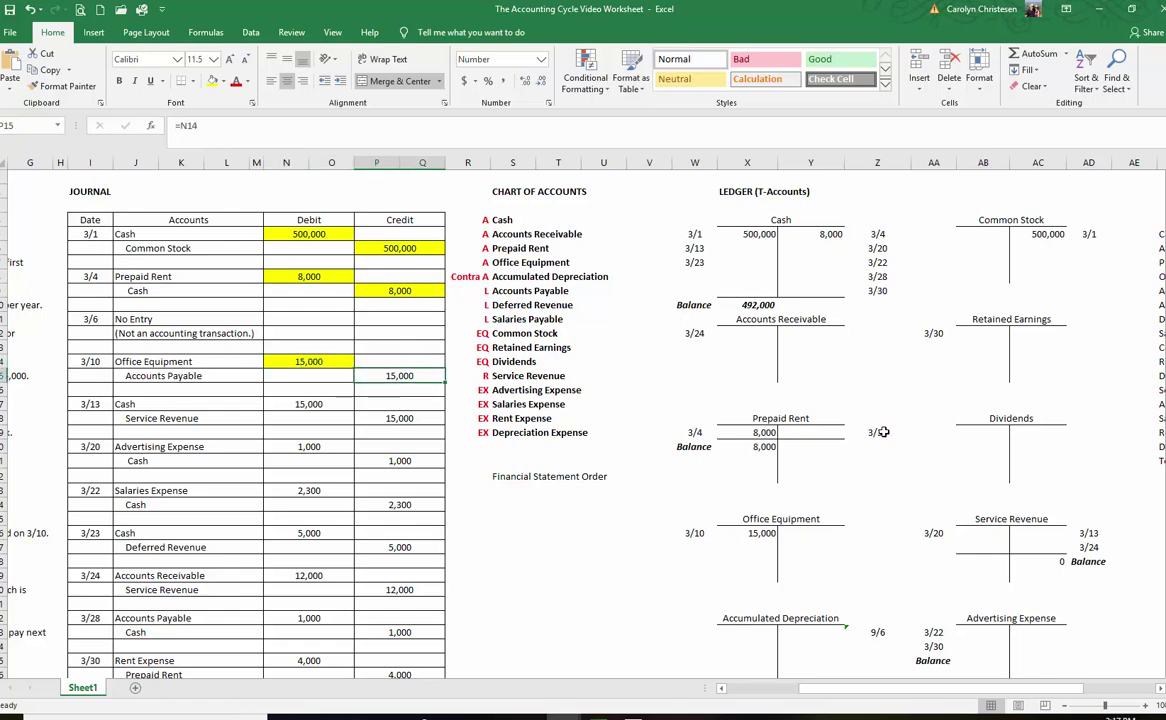
- Post the 3/10 credit of 15,000 to the Accounts Payable T-account by linking the journal amount, and fill that journal amount yellow
scroll(878, 431, down, 4)
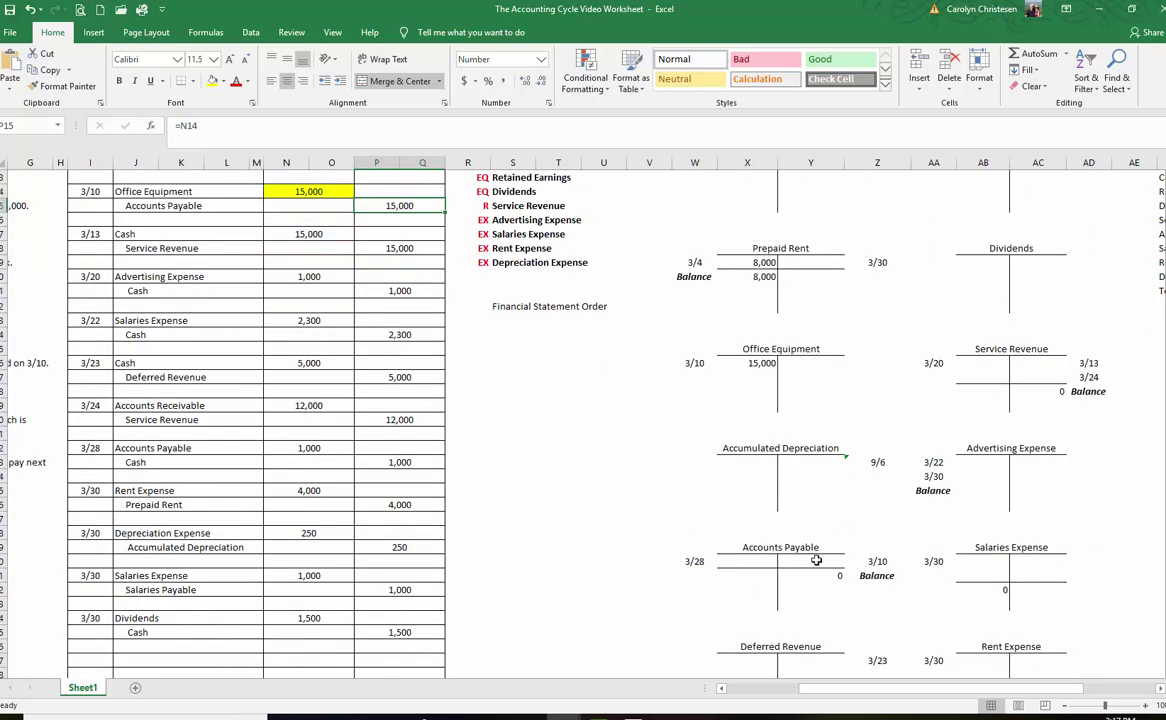
click(816, 561)
text(=)
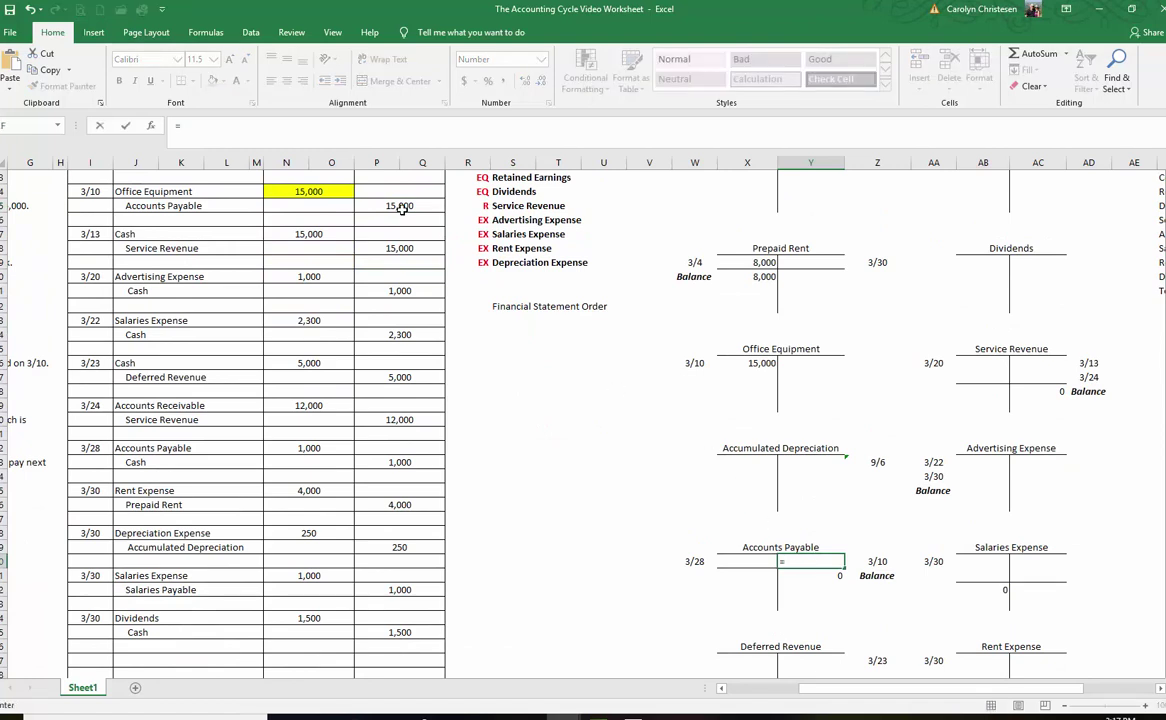
click(400, 207)
key(Return)
click(400, 207)
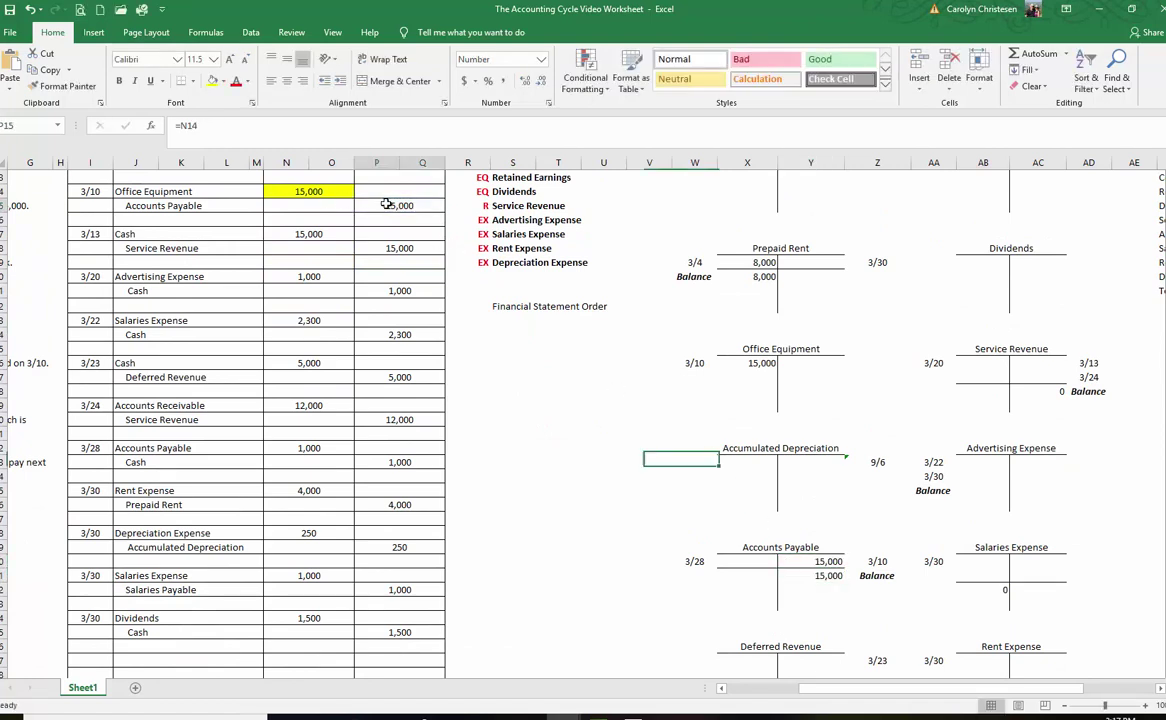
click(211, 81)
- Post the 3/13 debit of 15,000 to the Cash T-account by linking the journal amount, and fill that journal amount yellow
click(308, 234)
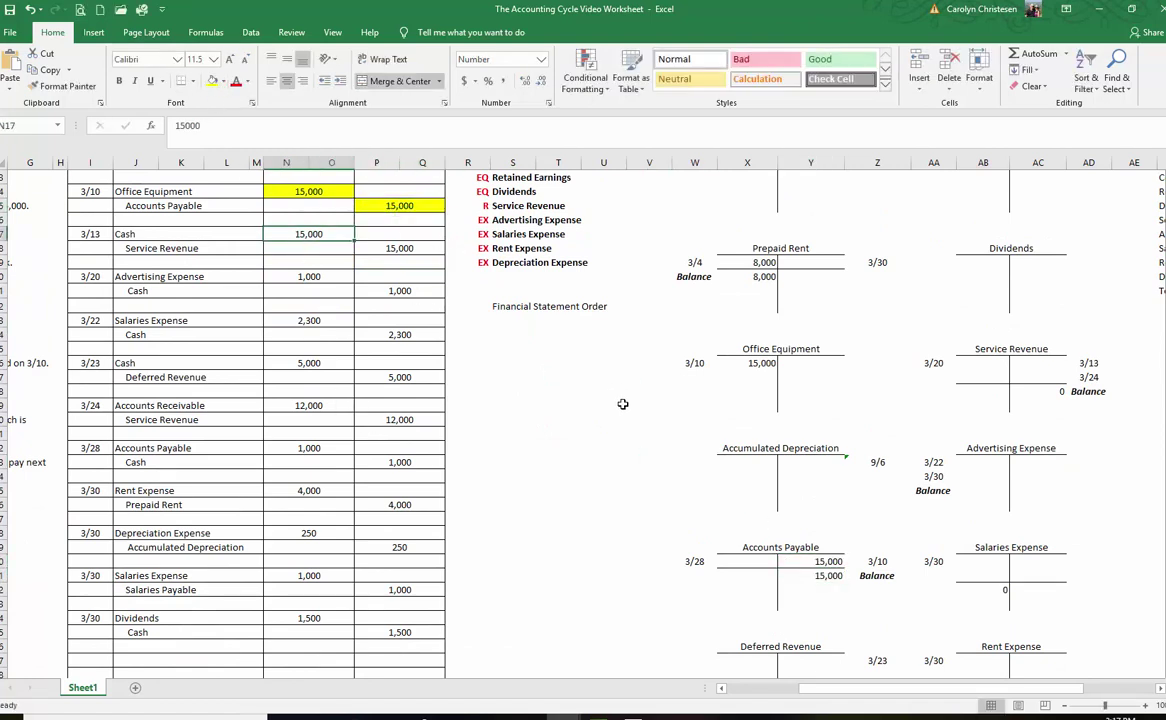
scroll(620, 400, up, 4)
click(750, 246)
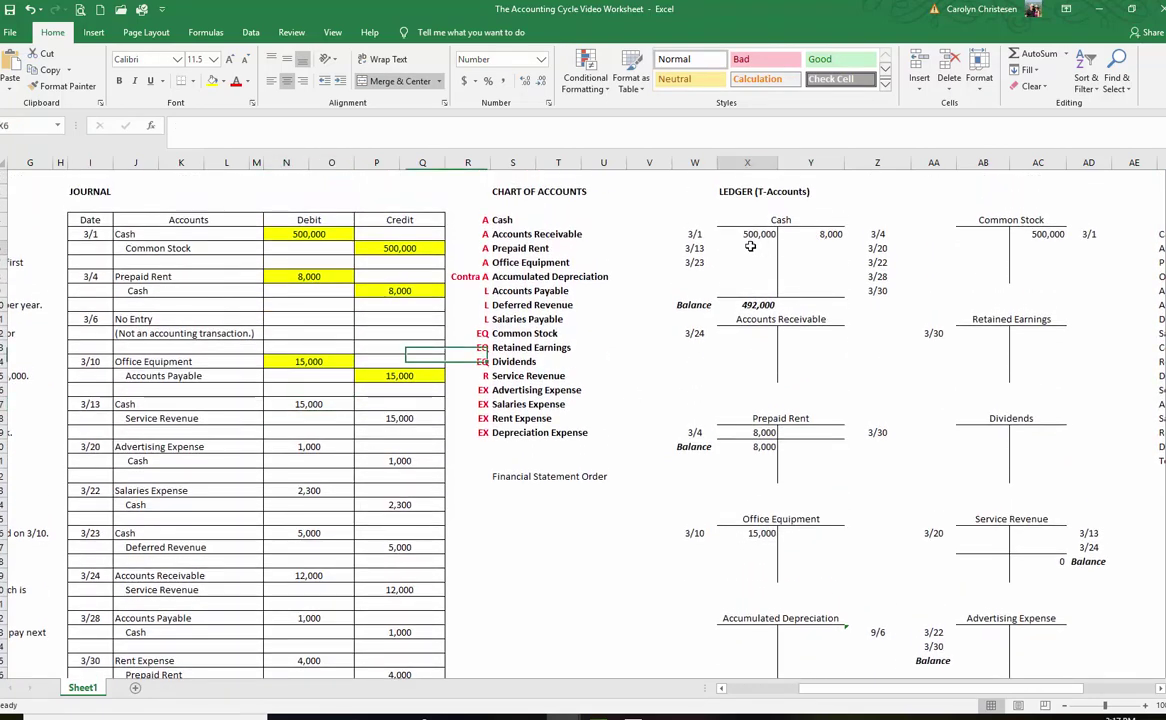
text(=)
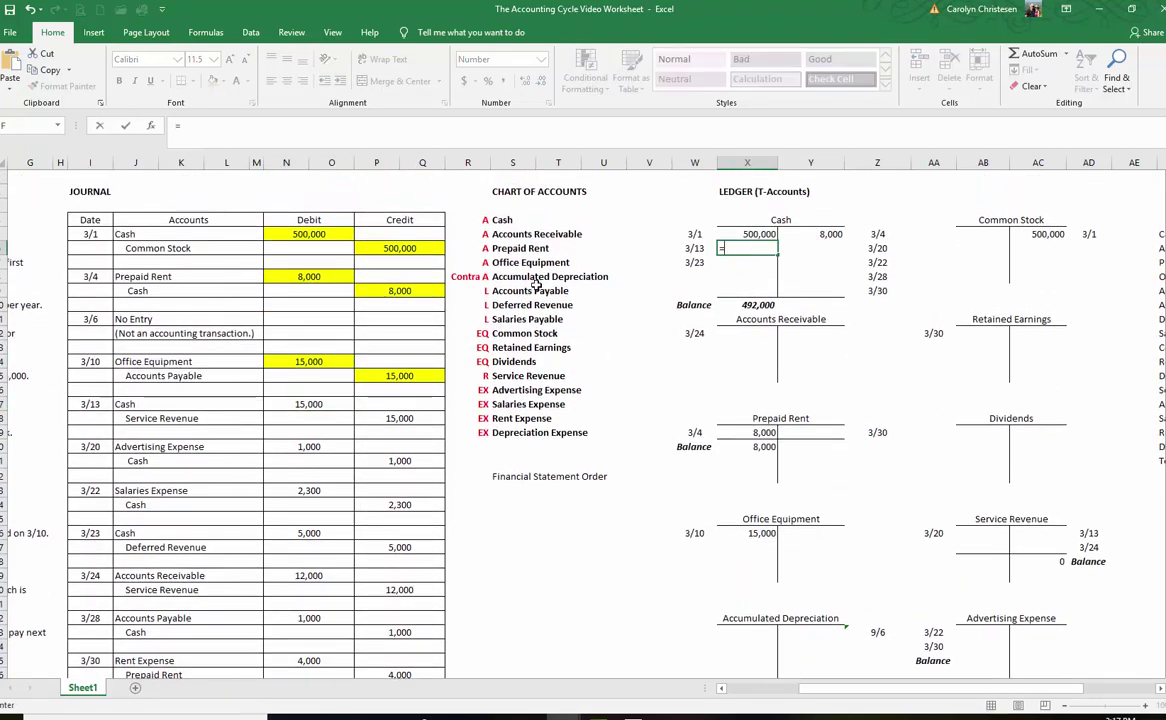
click(308, 403)
key(Return)
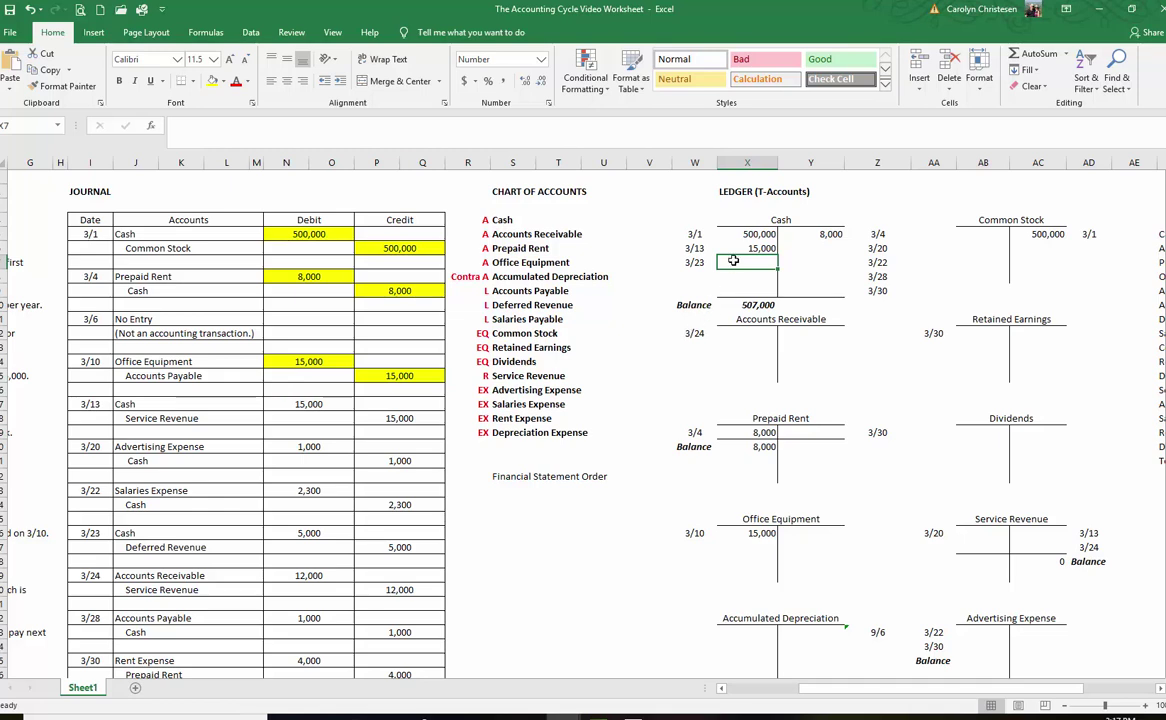
click(289, 408)
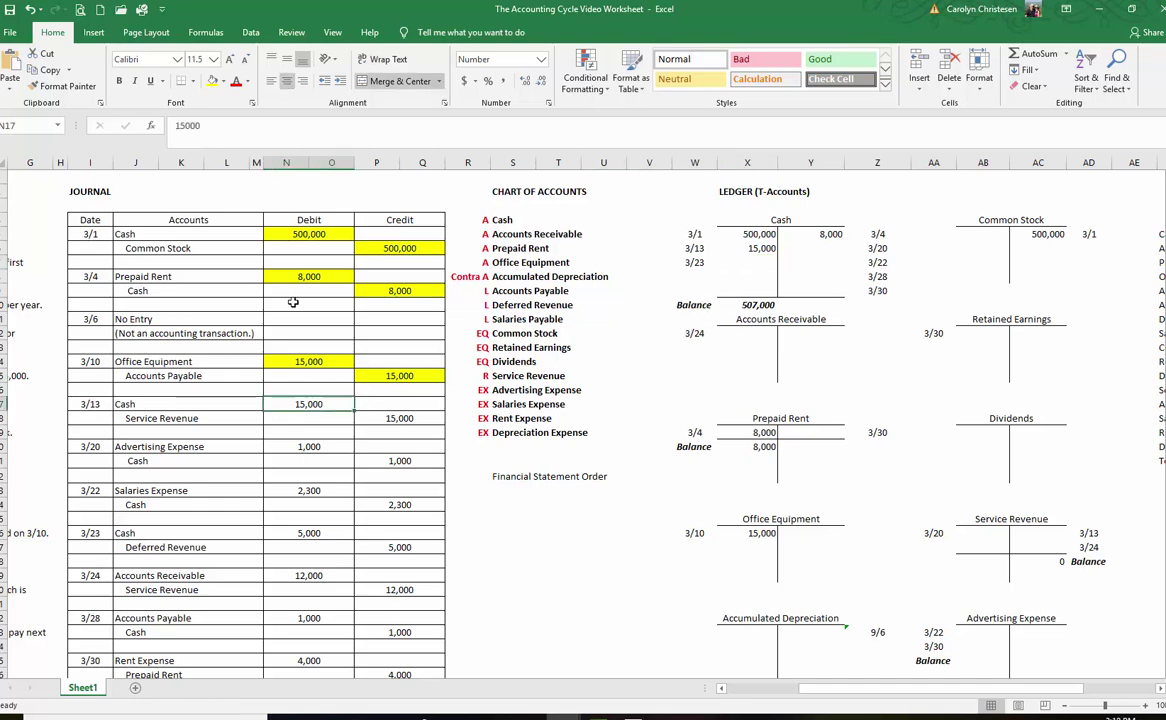
click(211, 81)
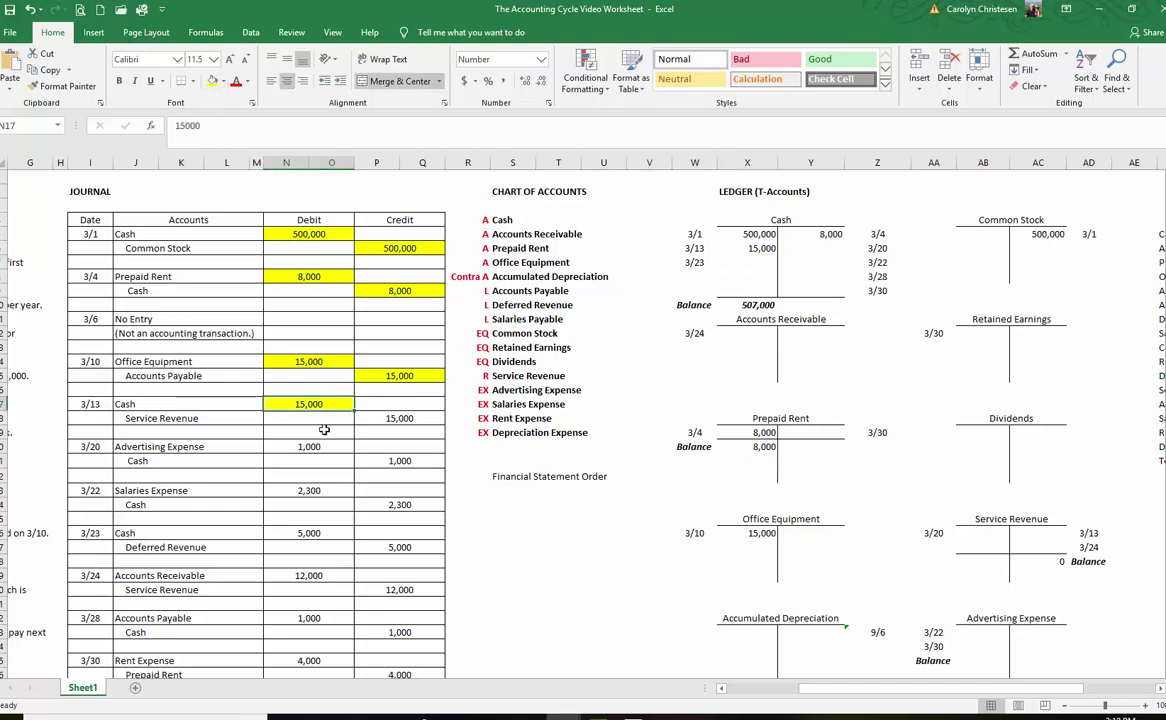
- Post the 3/13 credit of 15,000 to the Service Revenue T-account by linking the journal amount, and fill that journal amount yellow
click(381, 420)
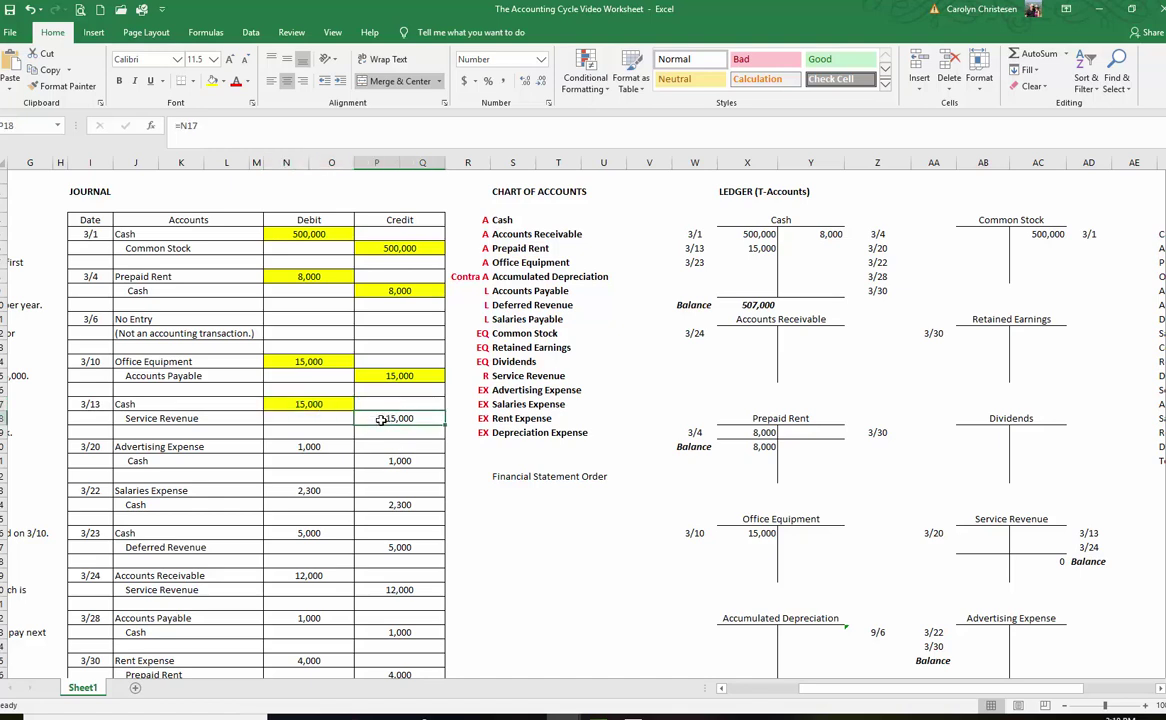
click(1032, 537)
text(=)
click(412, 420)
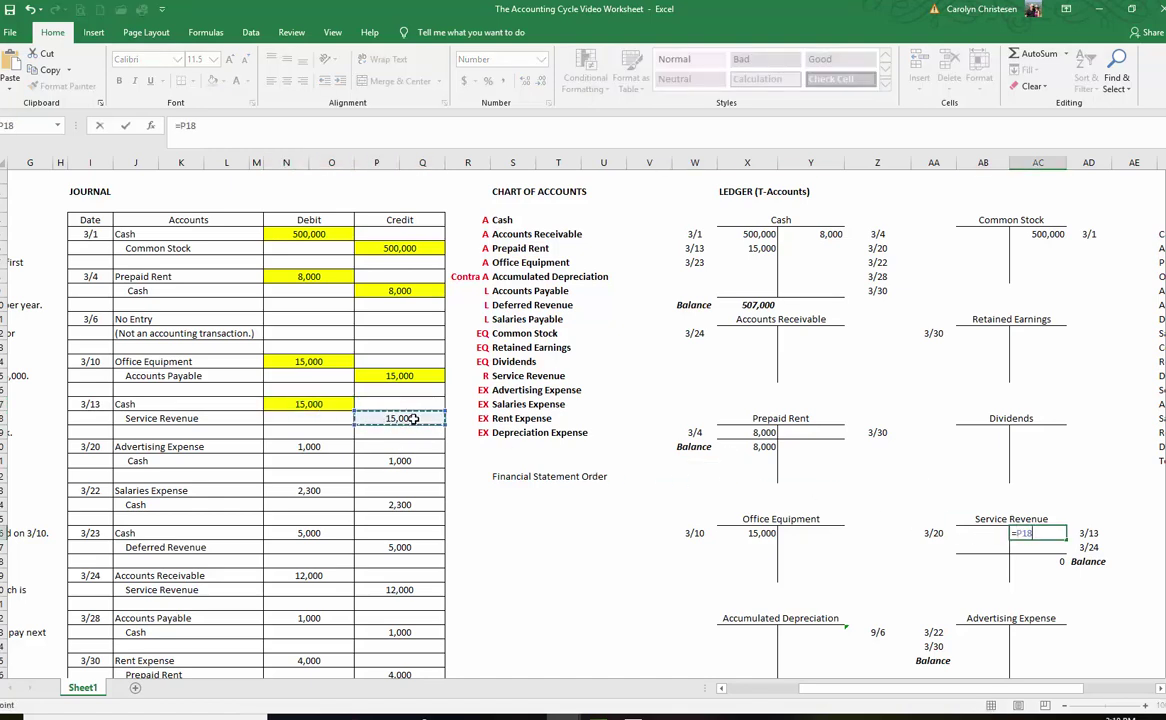
key(Return)
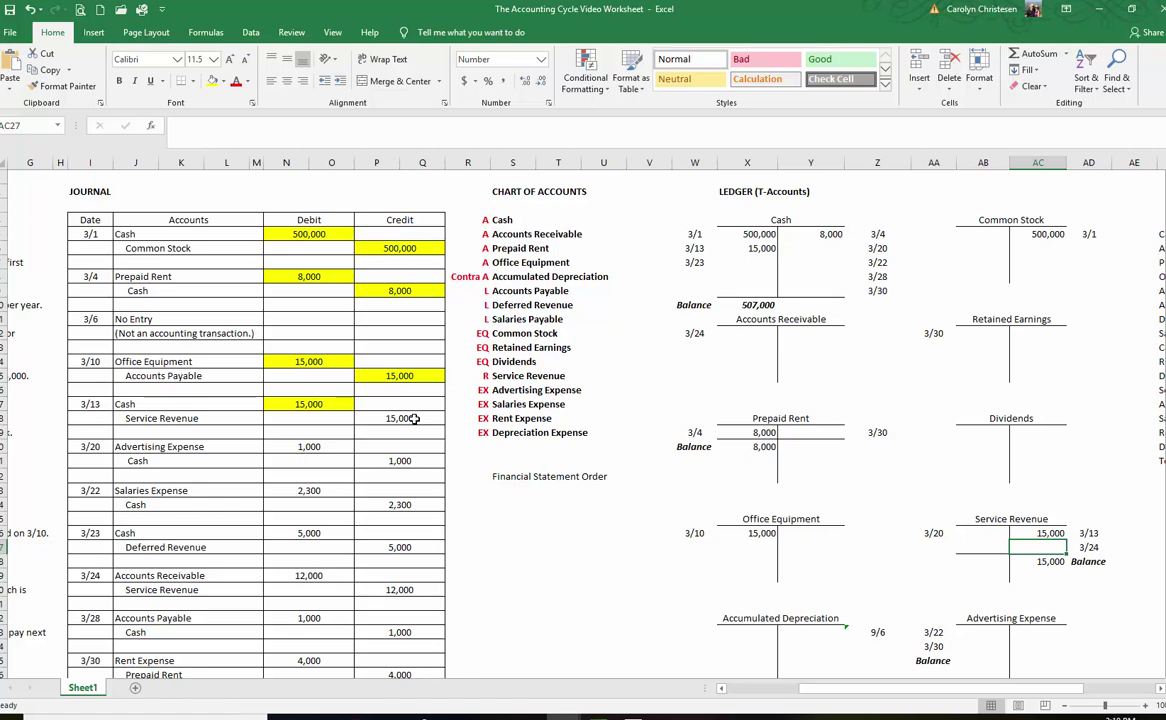
click(412, 419)
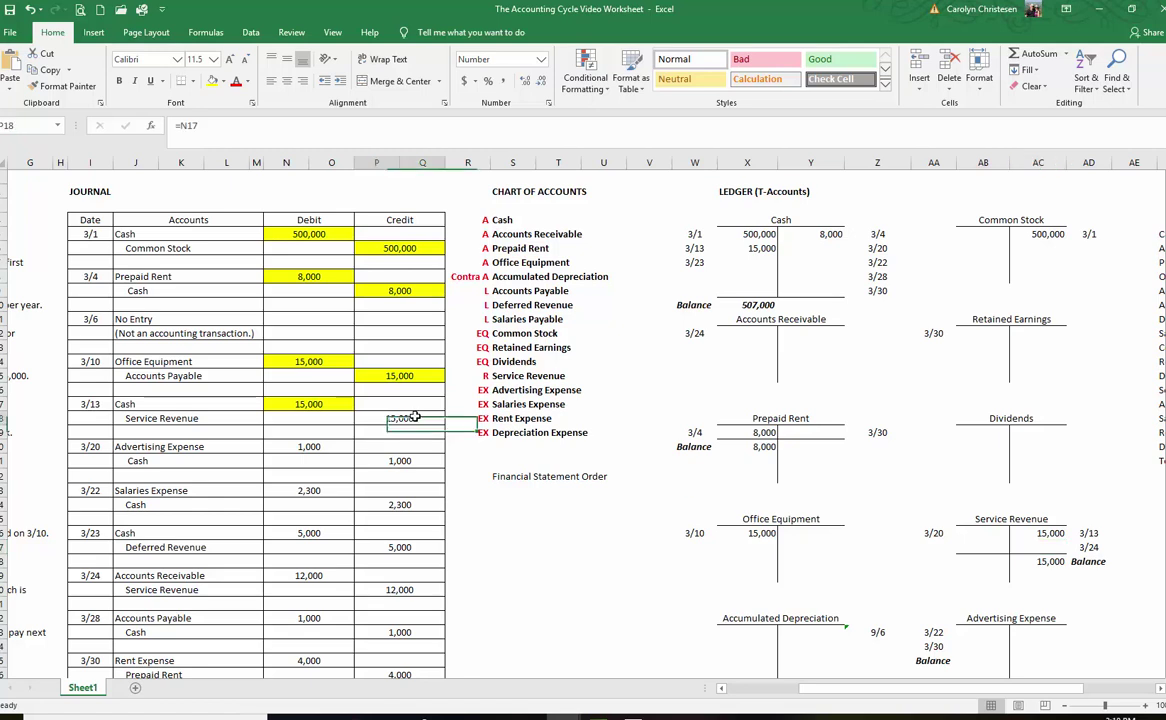
click(211, 81)
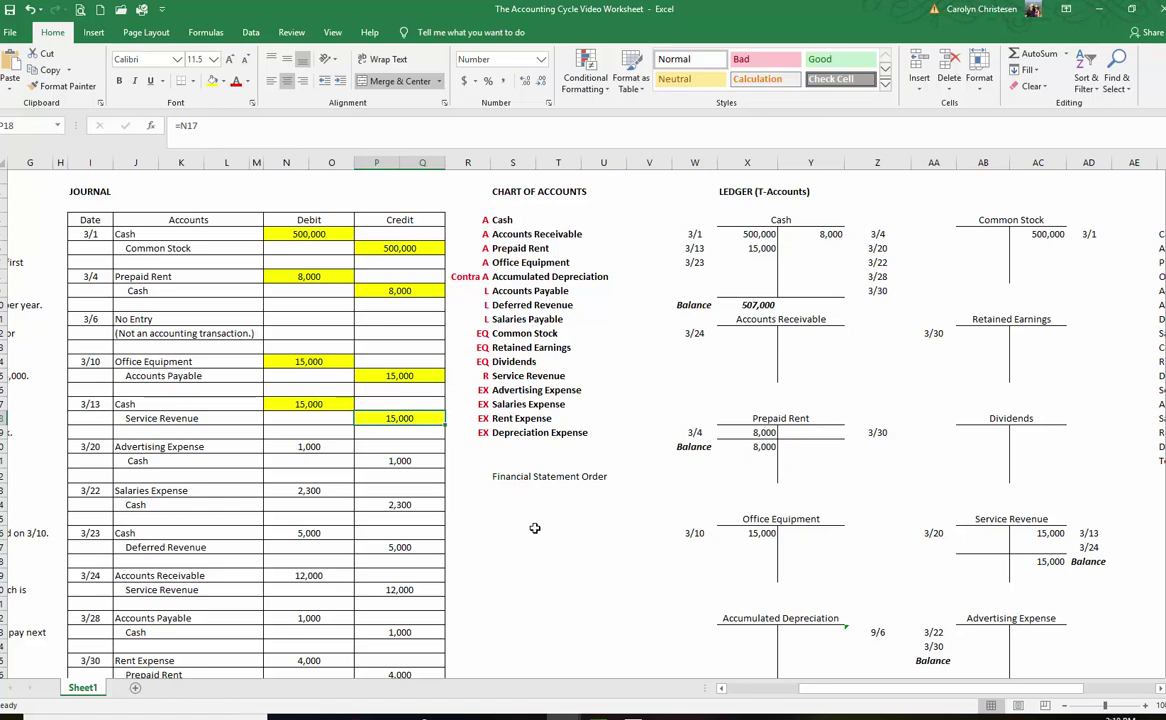
- Enter the labels DEA in S25 and LOR in T25, beneath the chart of accounts
click(507, 514)
text(DEA)
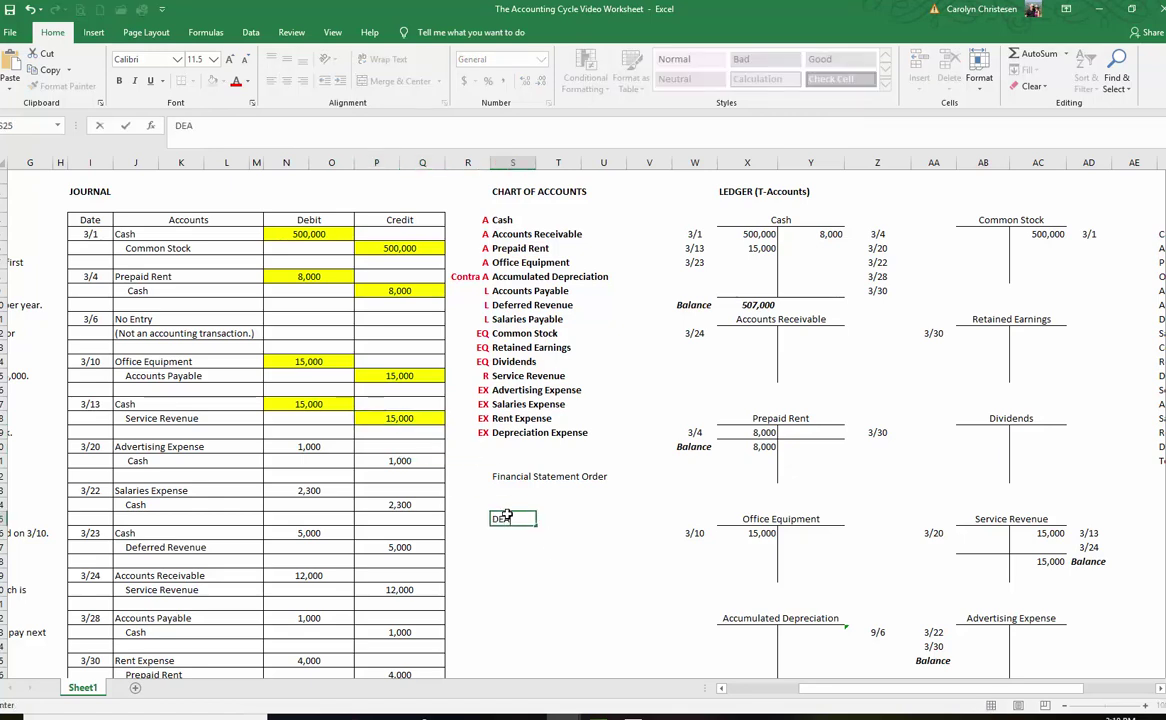
key(Tab)
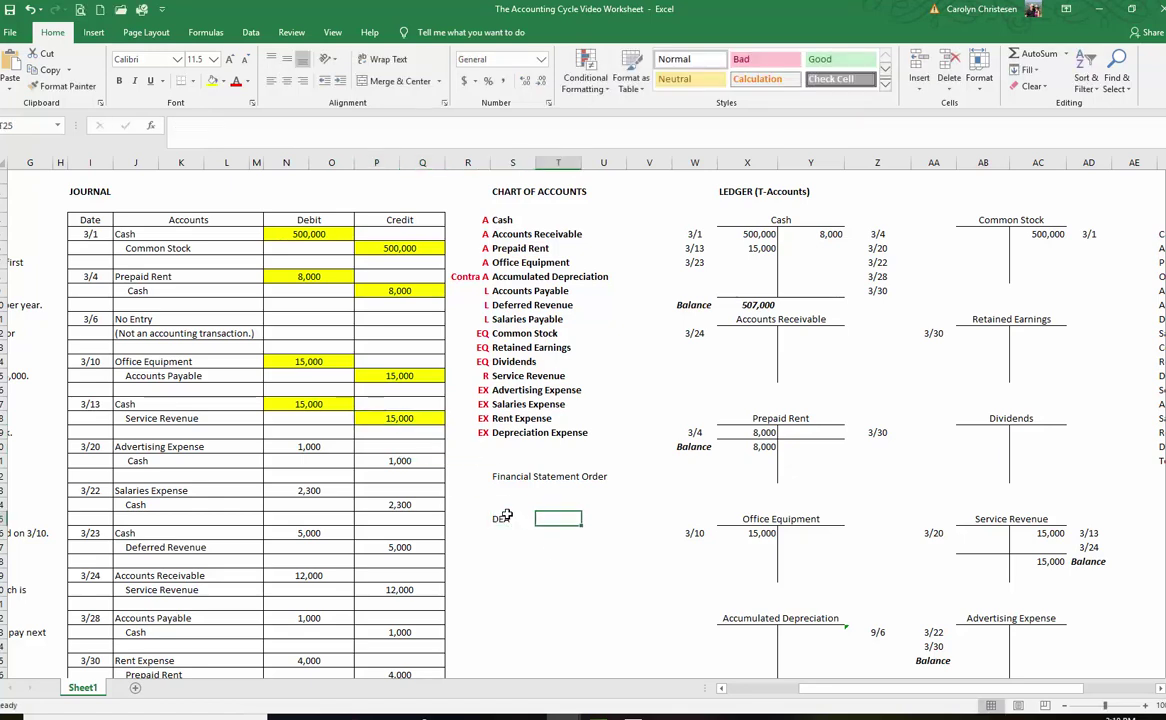
text(LOR)
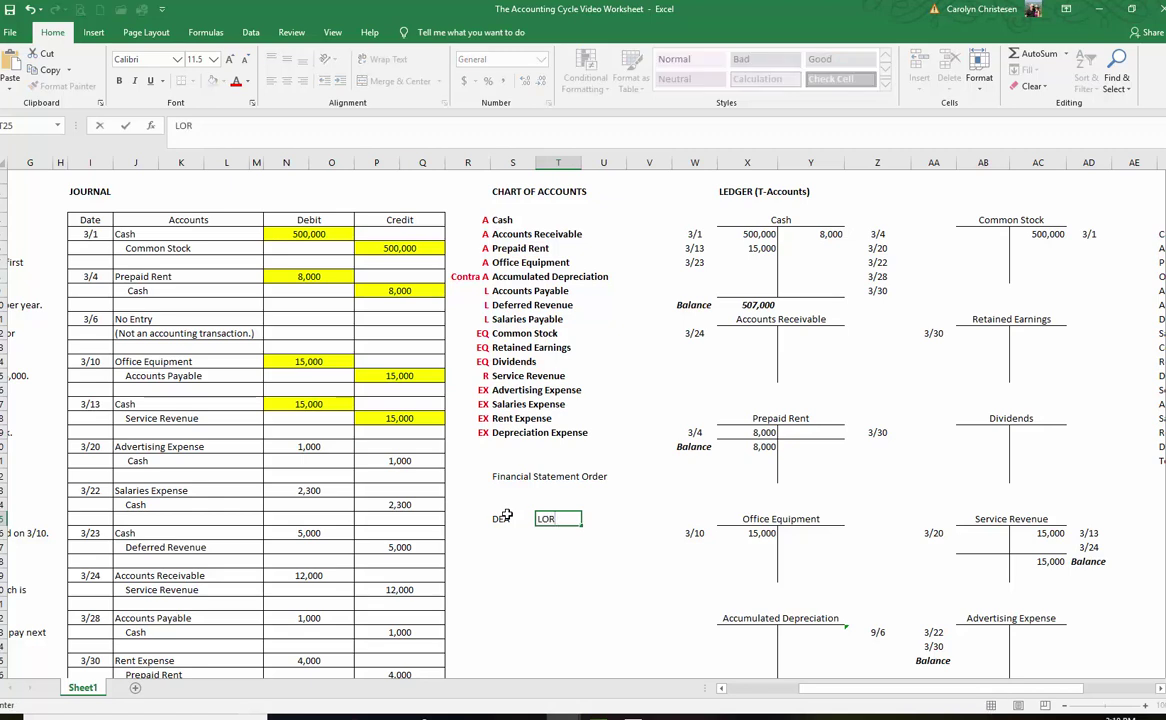
click(503, 519)
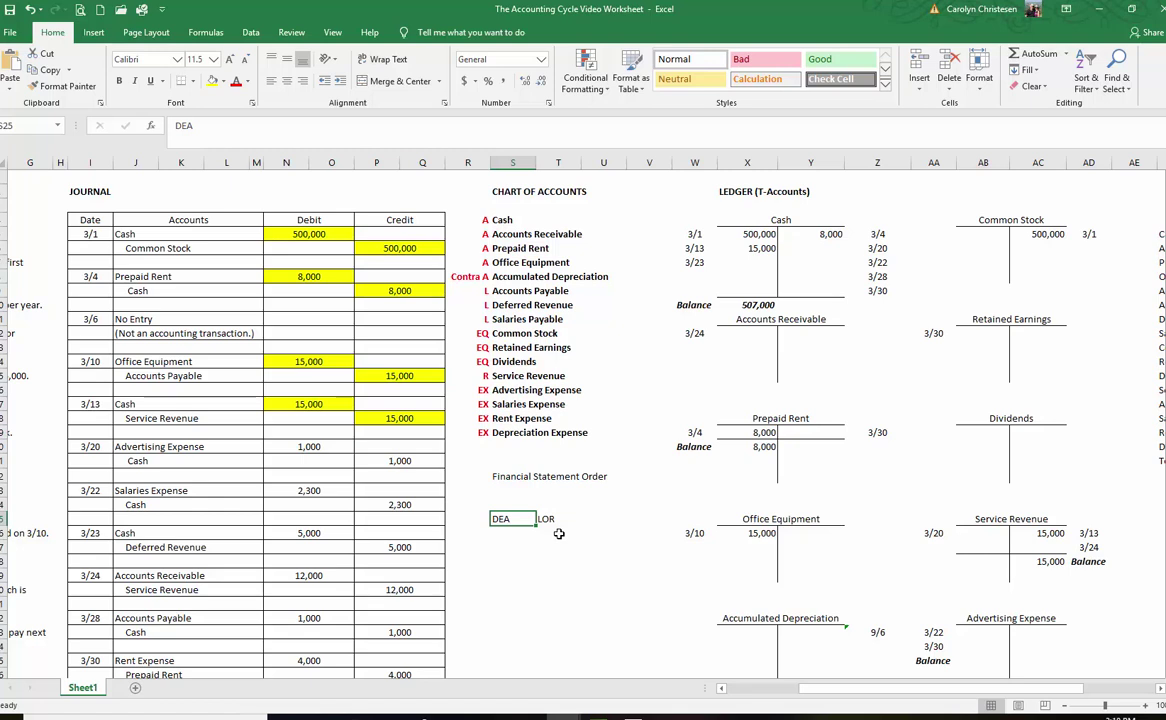
- Post the 3/20 debit of 1,000 to the Advertising Expense T-account by linking the journal amount, and fill that journal amount yellow
click(300, 450)
click(977, 635)
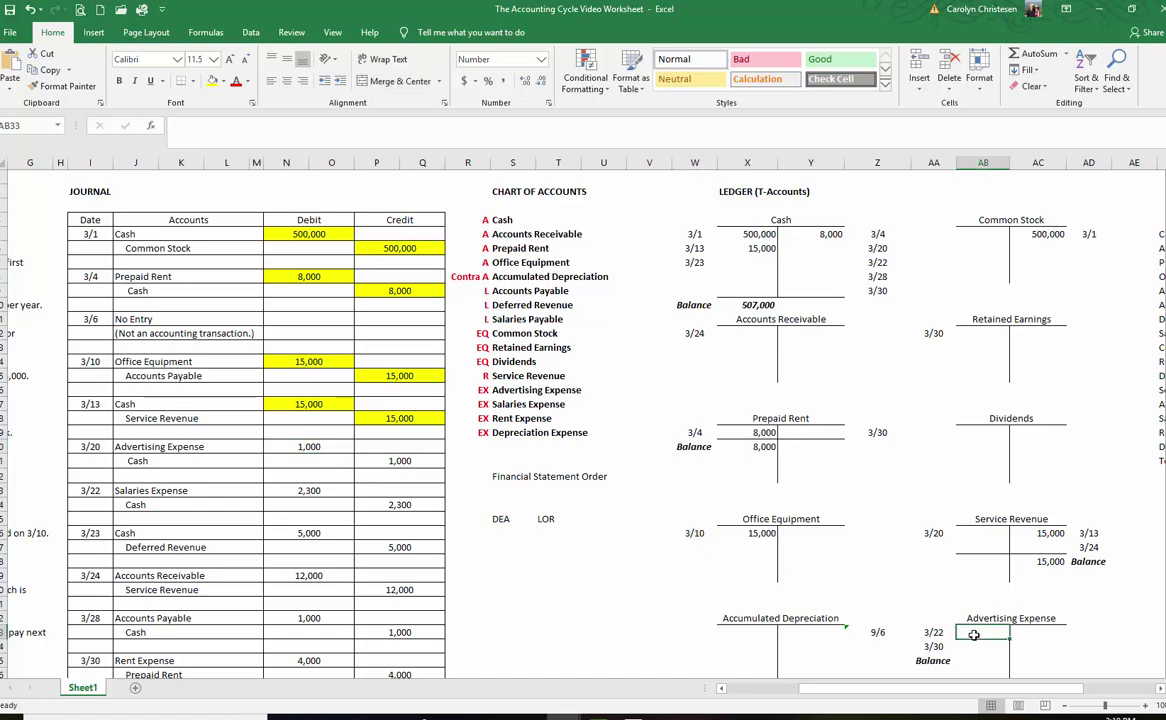
text(=)
click(309, 448)
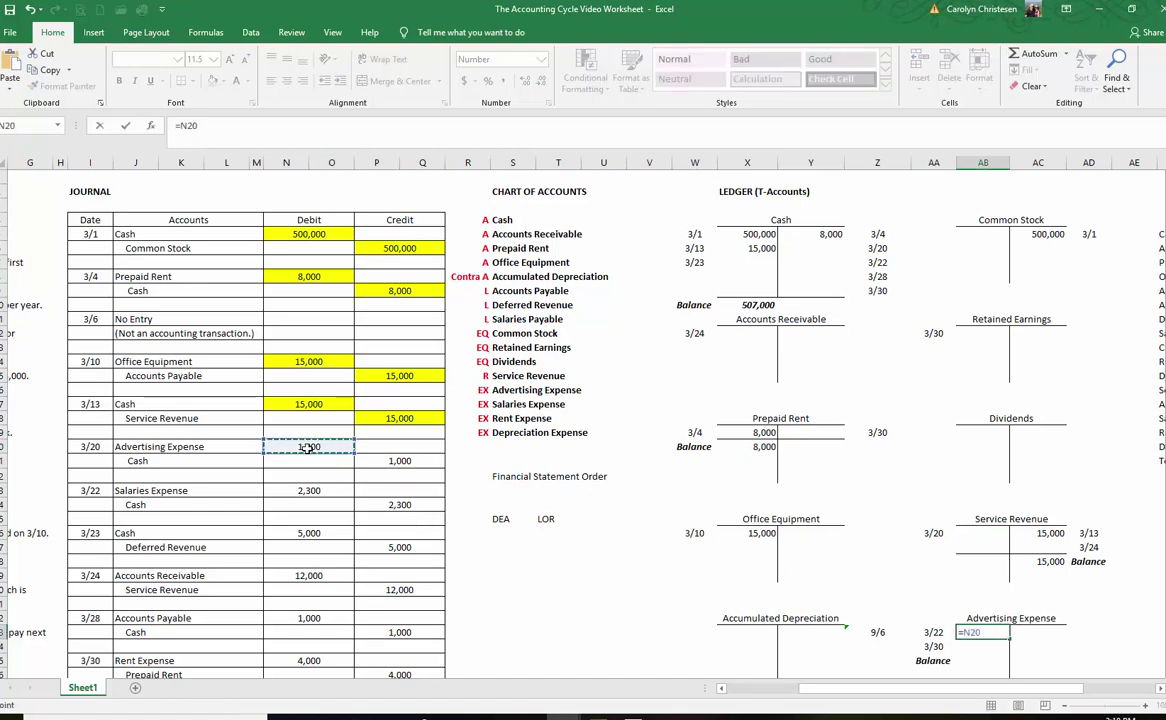
key(Return)
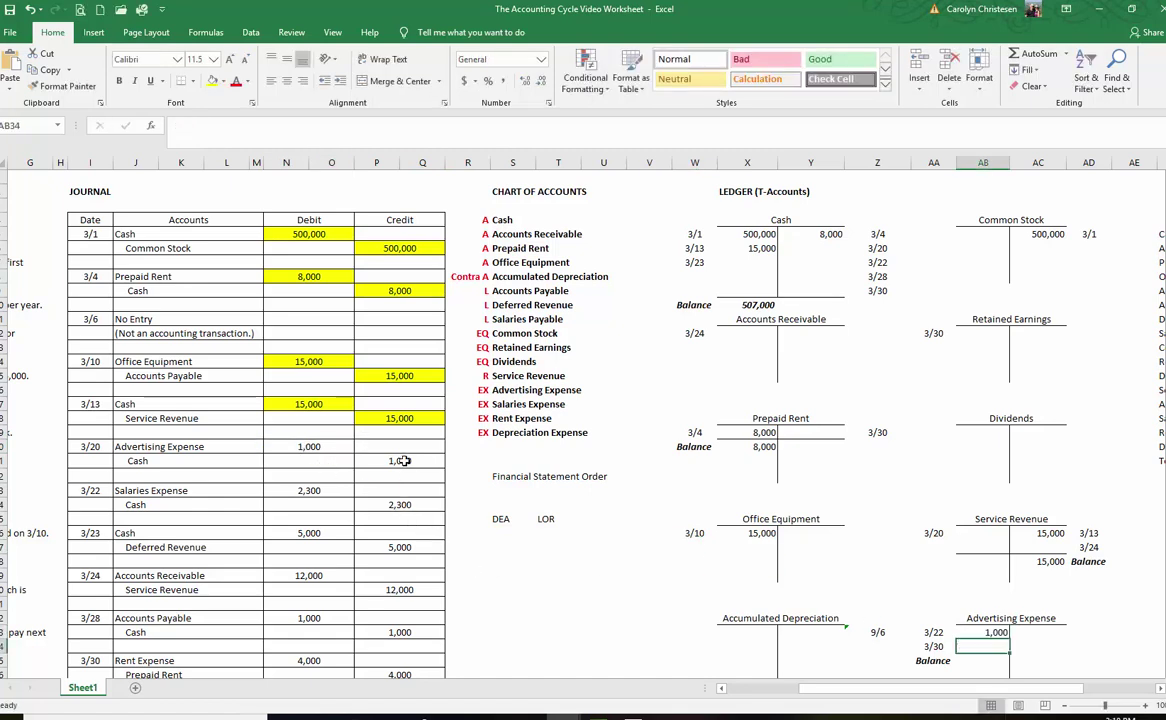
click(308, 448)
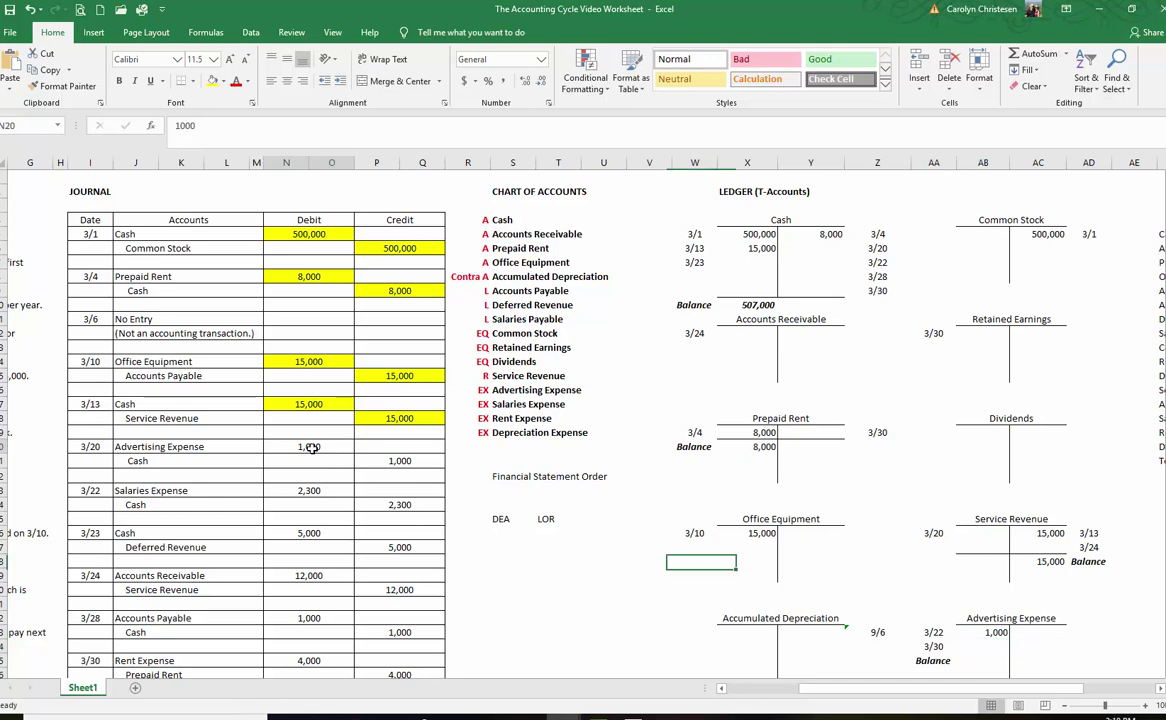
click(210, 80)
- Fill the 3/20 Cash credit of 1,000 yellow in the journal and post it to the Cash T-account's credit side as a link
key(Down)
key(Right)
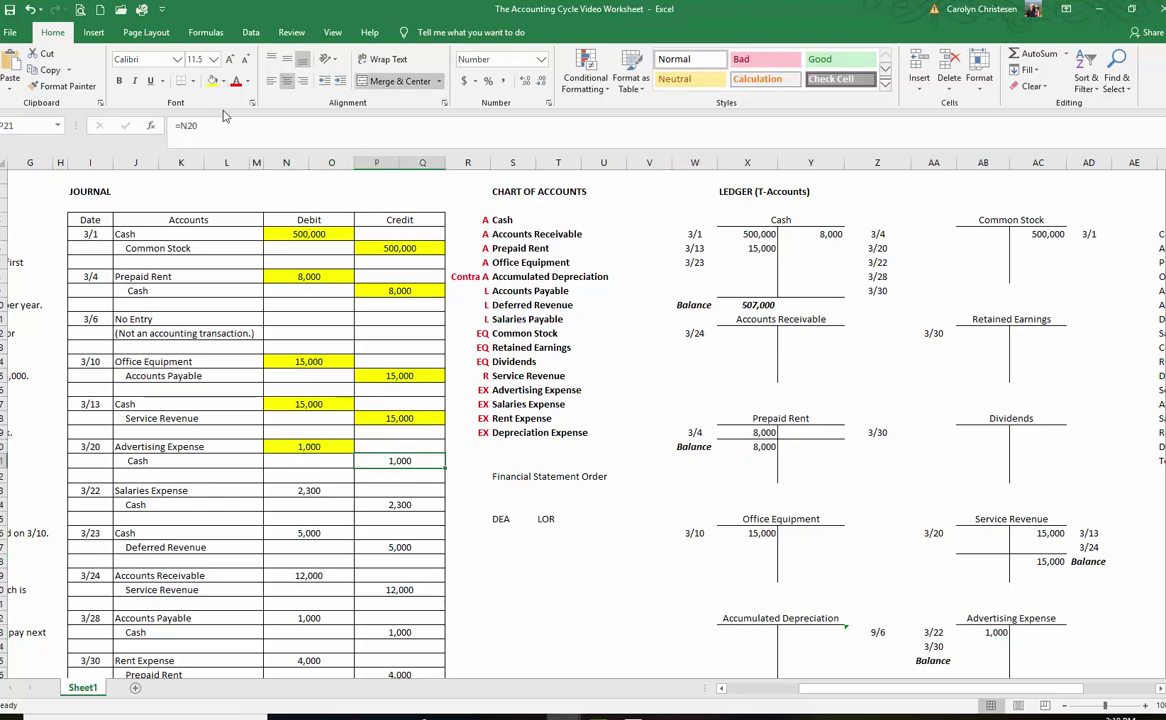
click(211, 80)
click(828, 251)
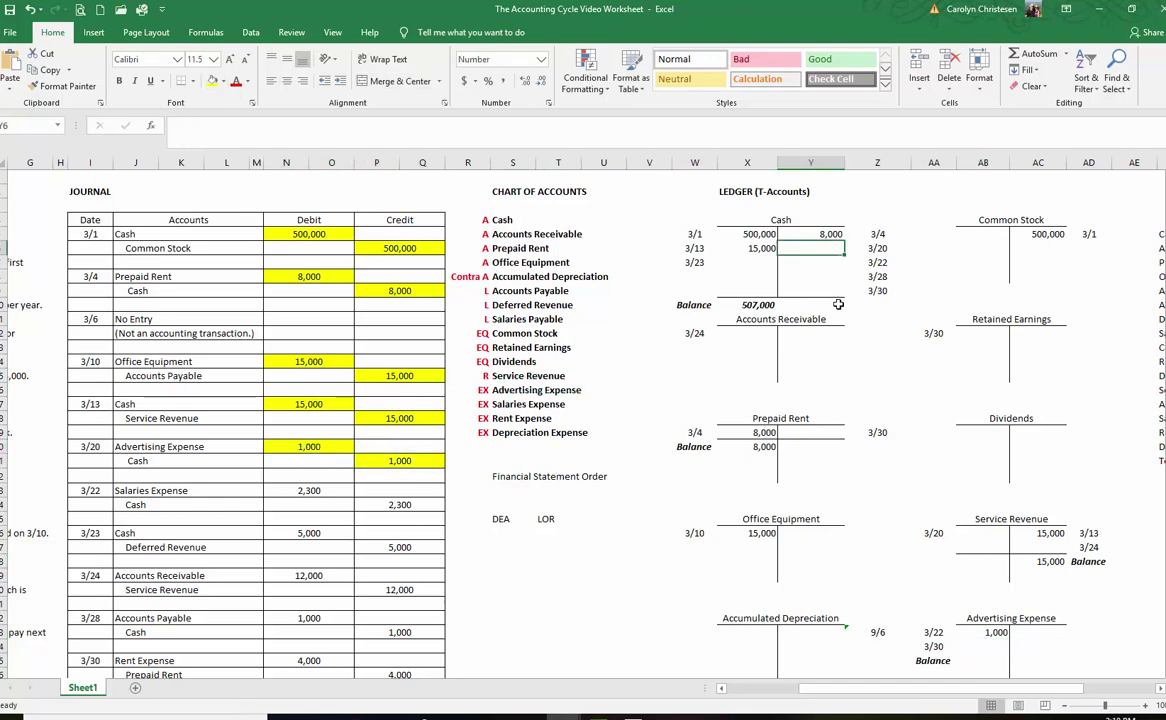
text(=)
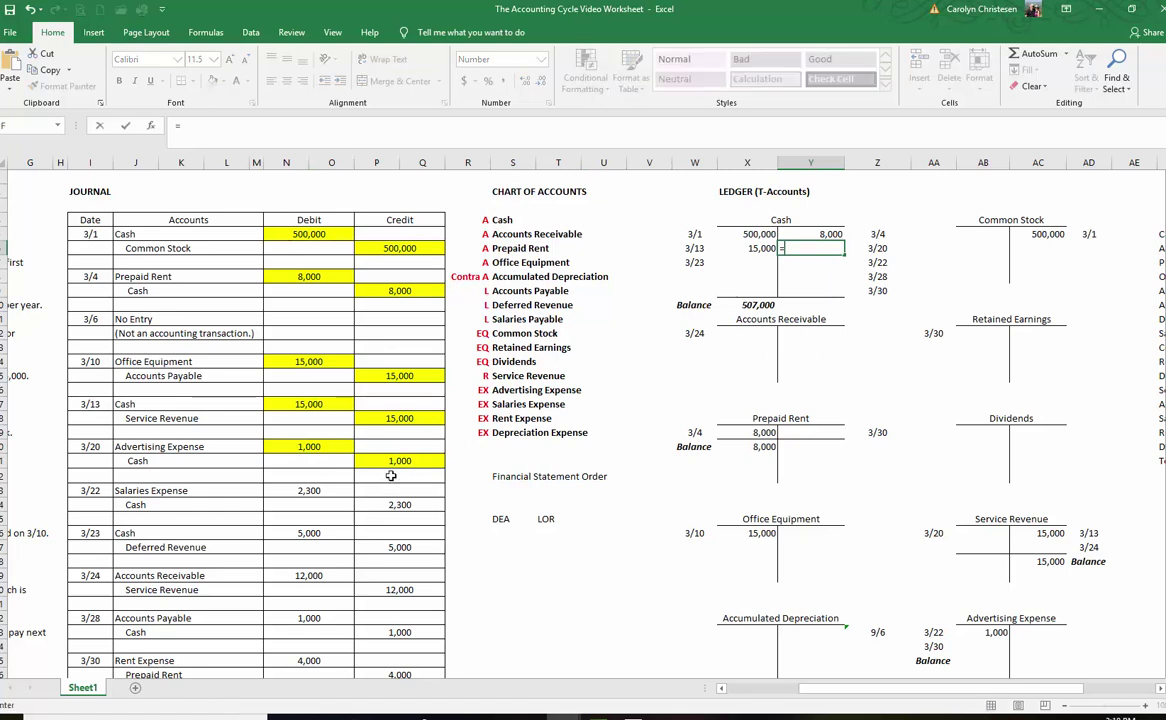
click(396, 461)
key(Return)
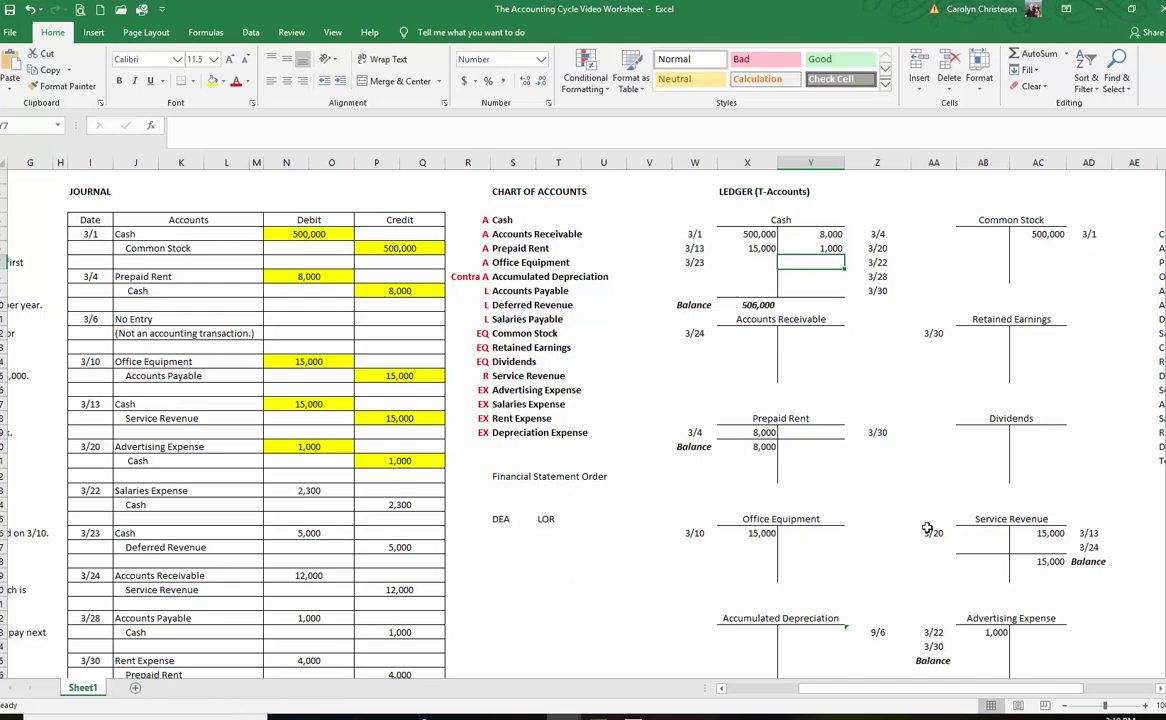
- Post the 3/22 debit of 2,300 to the Salaries Expense T-account by linking the journal amount, and fill that journal amount yellow
scroll(927, 528, down, 4)
click(980, 561)
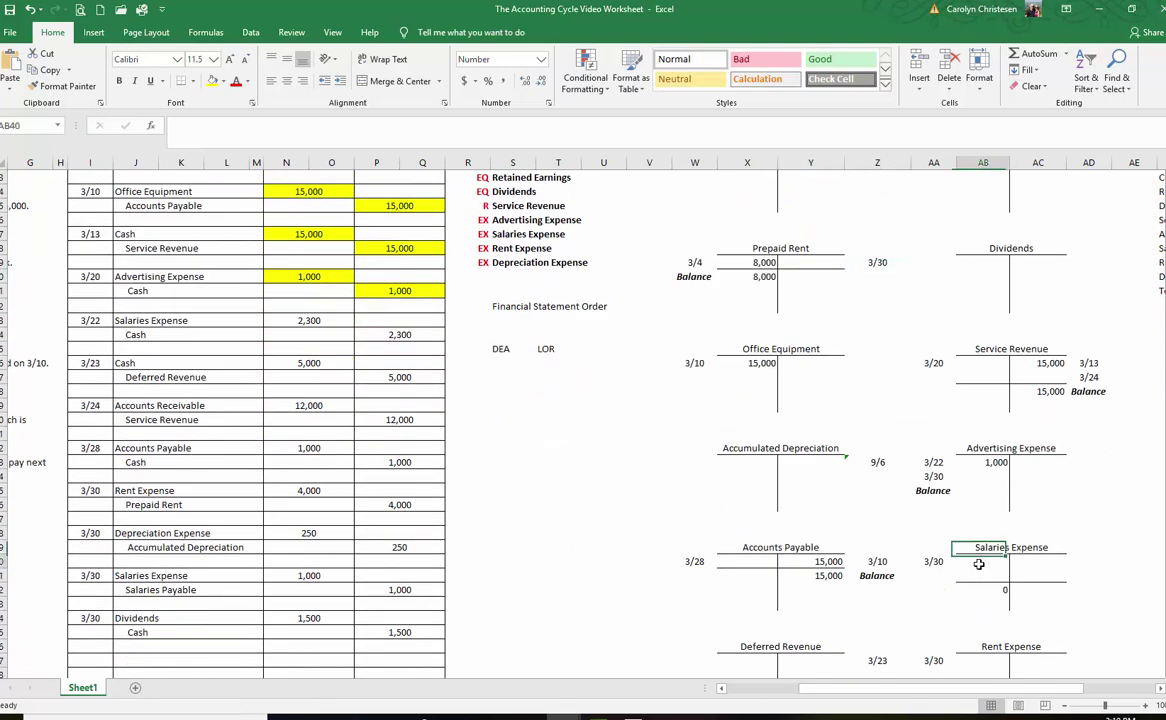
text(=)
click(295, 320)
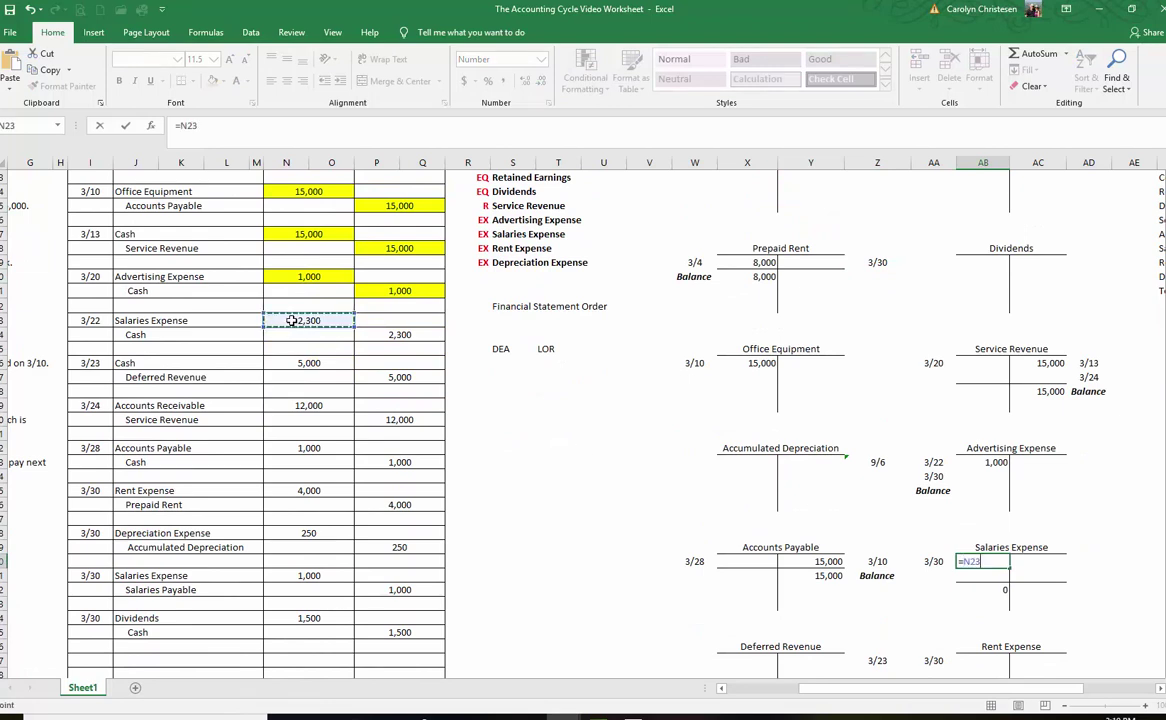
key(Return)
click(305, 320)
click(212, 84)
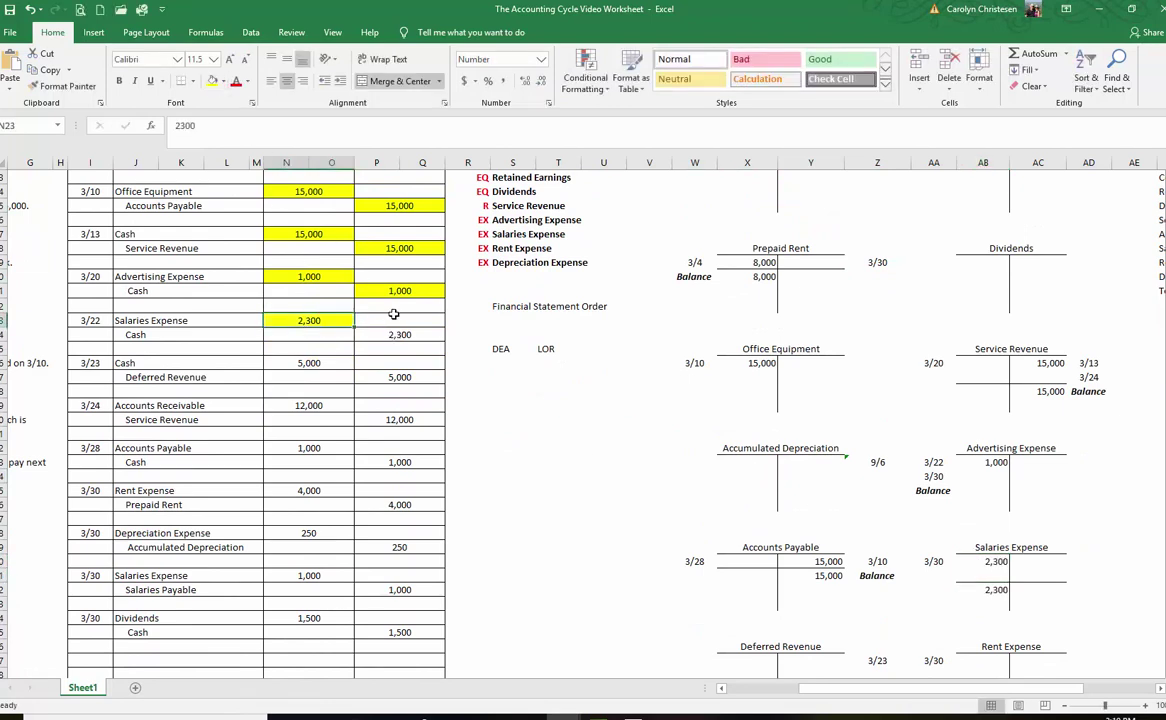
- Fill the 3/22 Cash credit of 2,300 yellow in the journal and post it to the Cash T-account's credit side as a link
click(386, 333)
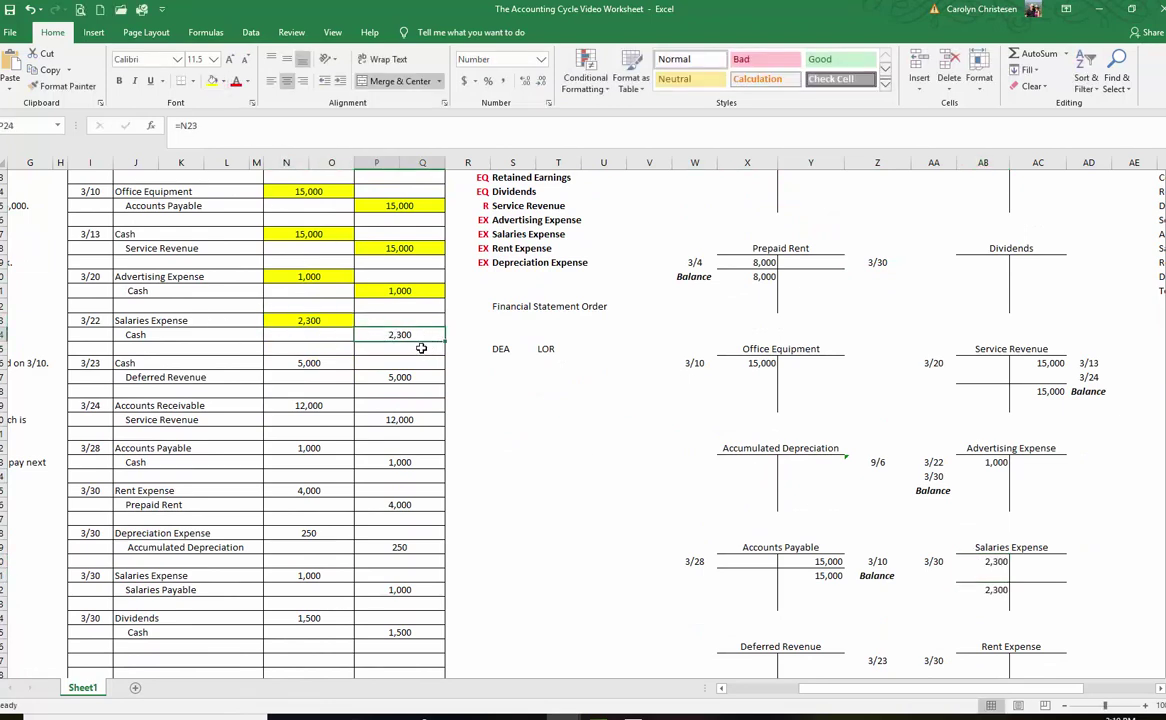
click(212, 84)
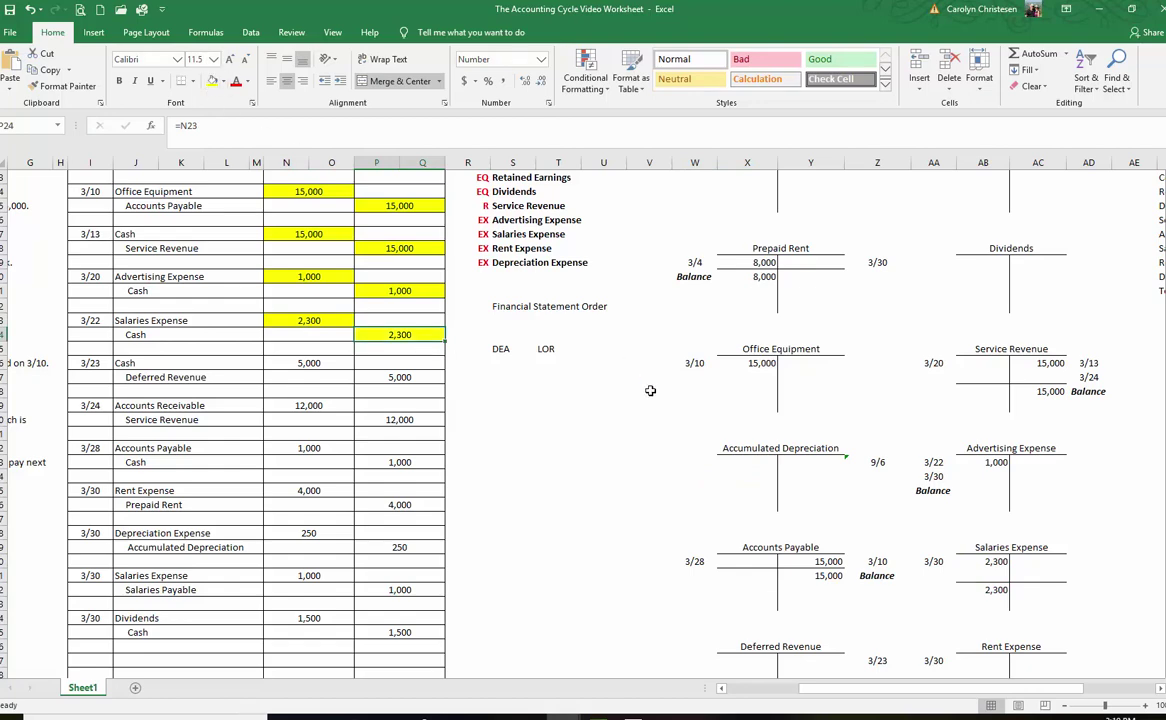
scroll(651, 390, up, 4)
click(834, 261)
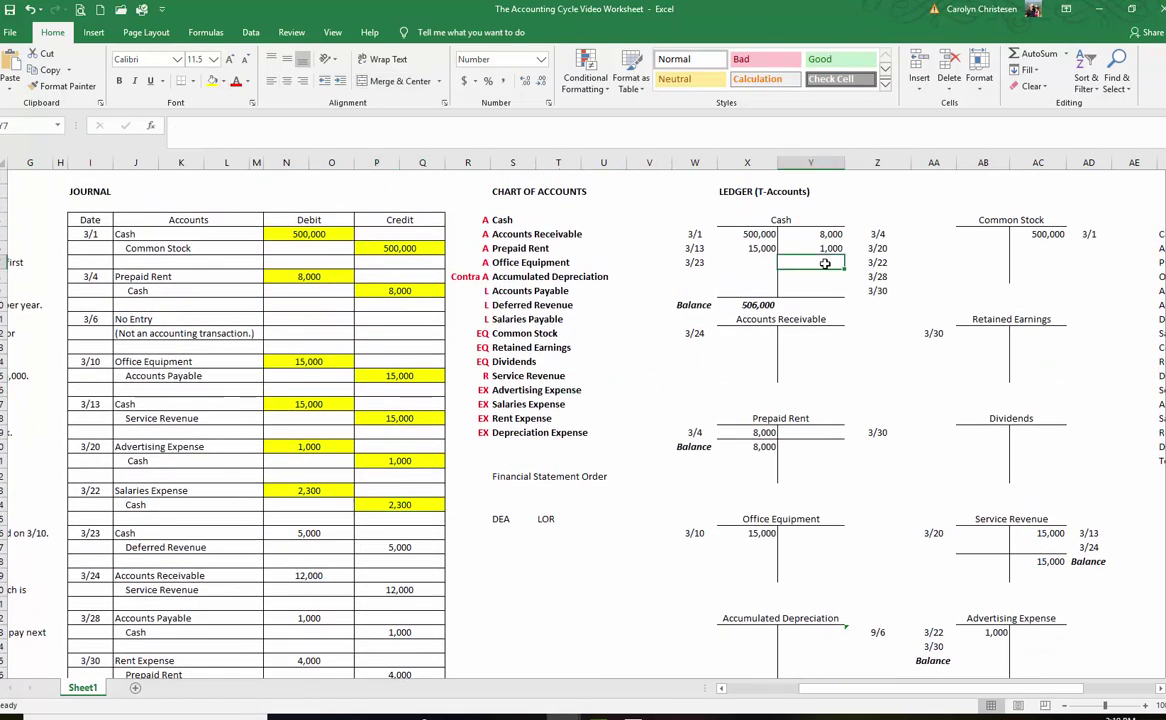
text(=)
click(398, 505)
key(Return)
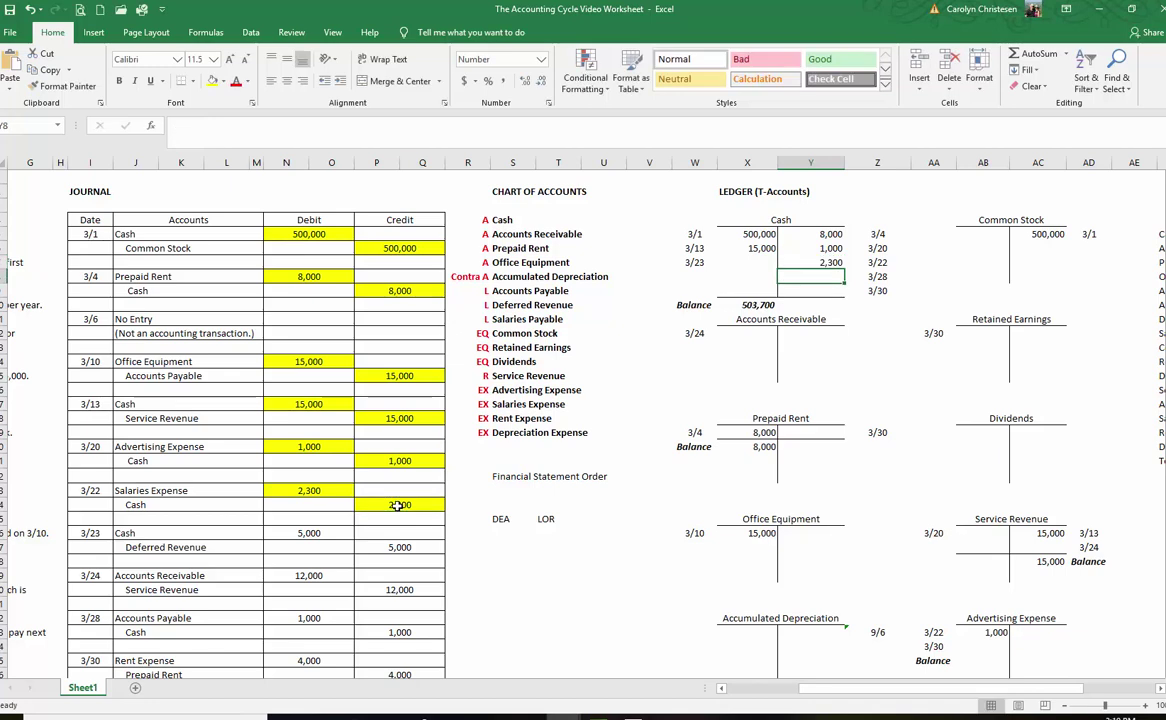
- Fill the 3/23 Cash debit of 5,000 yellow in the journal and post it to the Cash T-account's debit side as a link
click(303, 533)
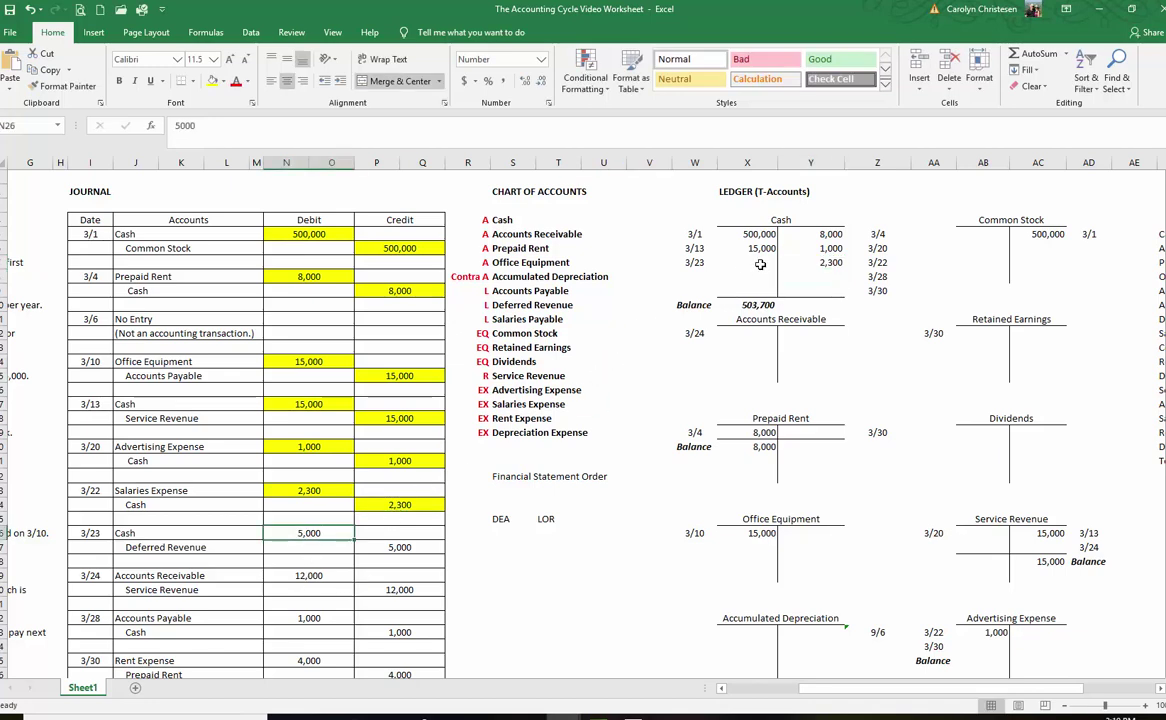
key(alt+h)
key(h)
key(Return)
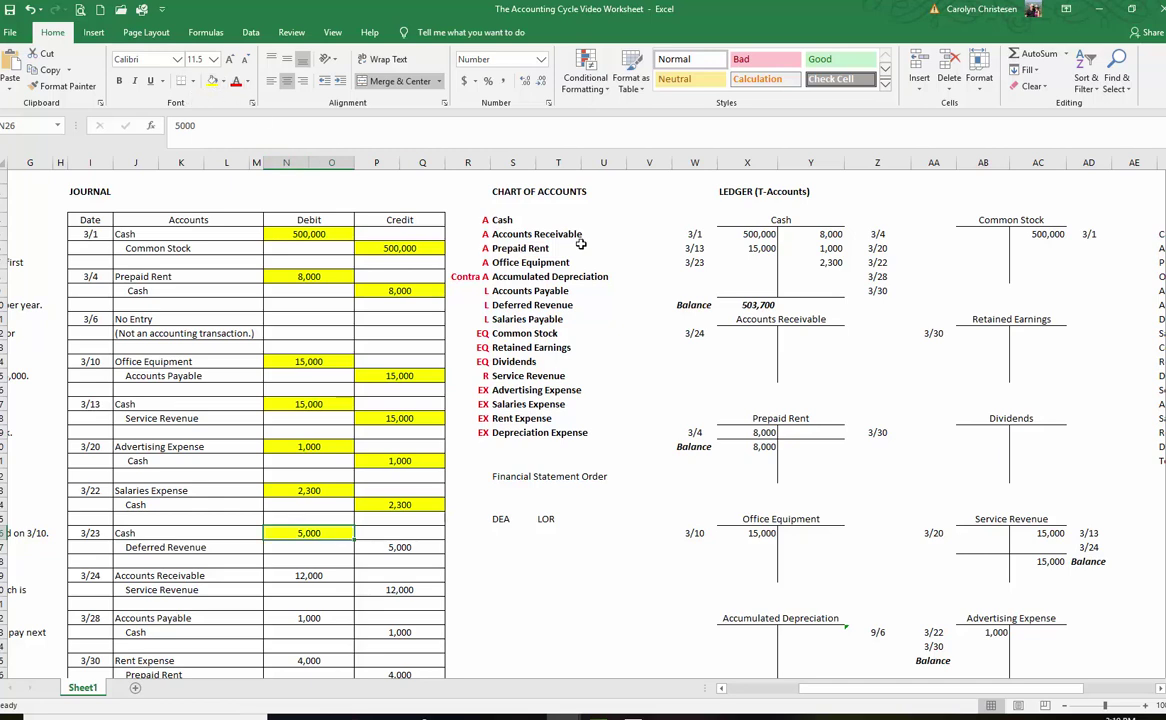
click(757, 261)
text(=)
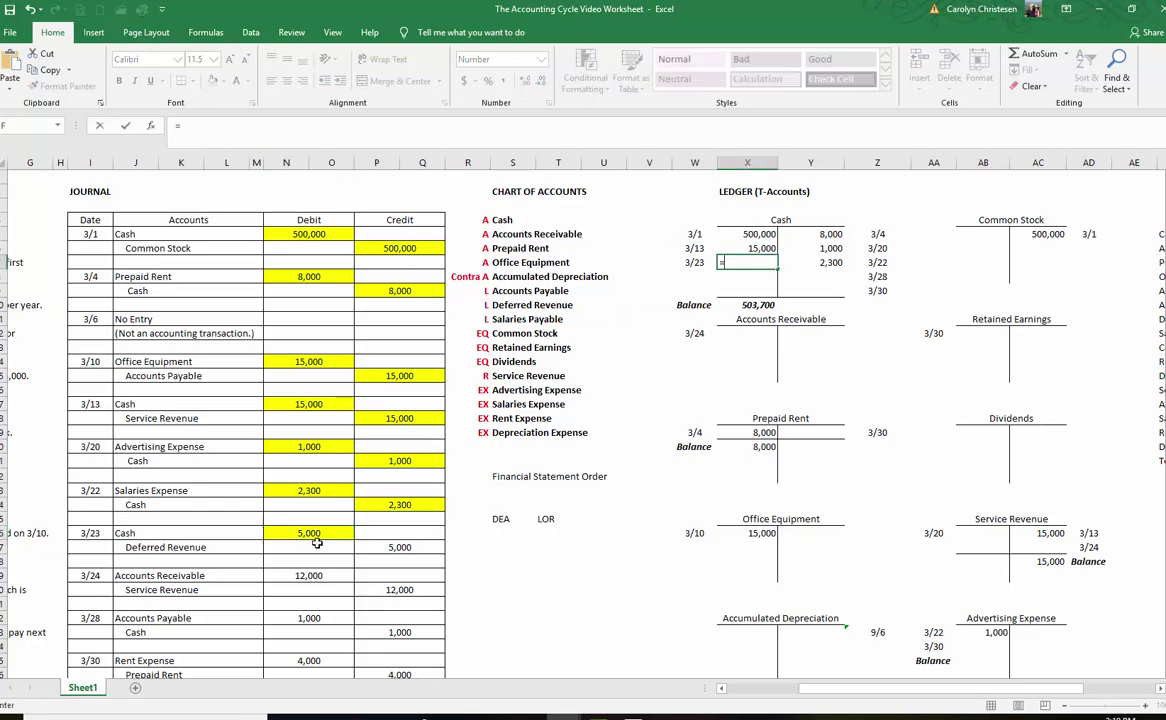
click(309, 533)
key(Return)
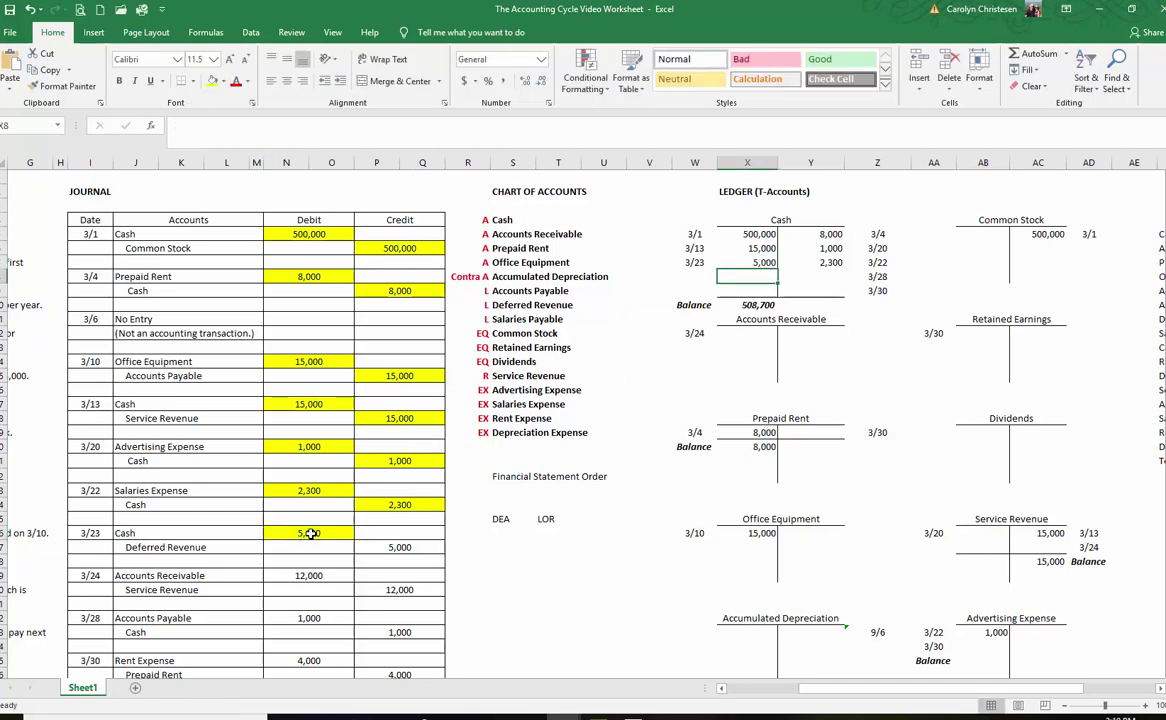
- Fill the 3/23 Deferred Revenue credit of 5,000 yellow in the journal and post it to the Deferred Revenue T-account as a link
click(398, 547)
click(211, 80)
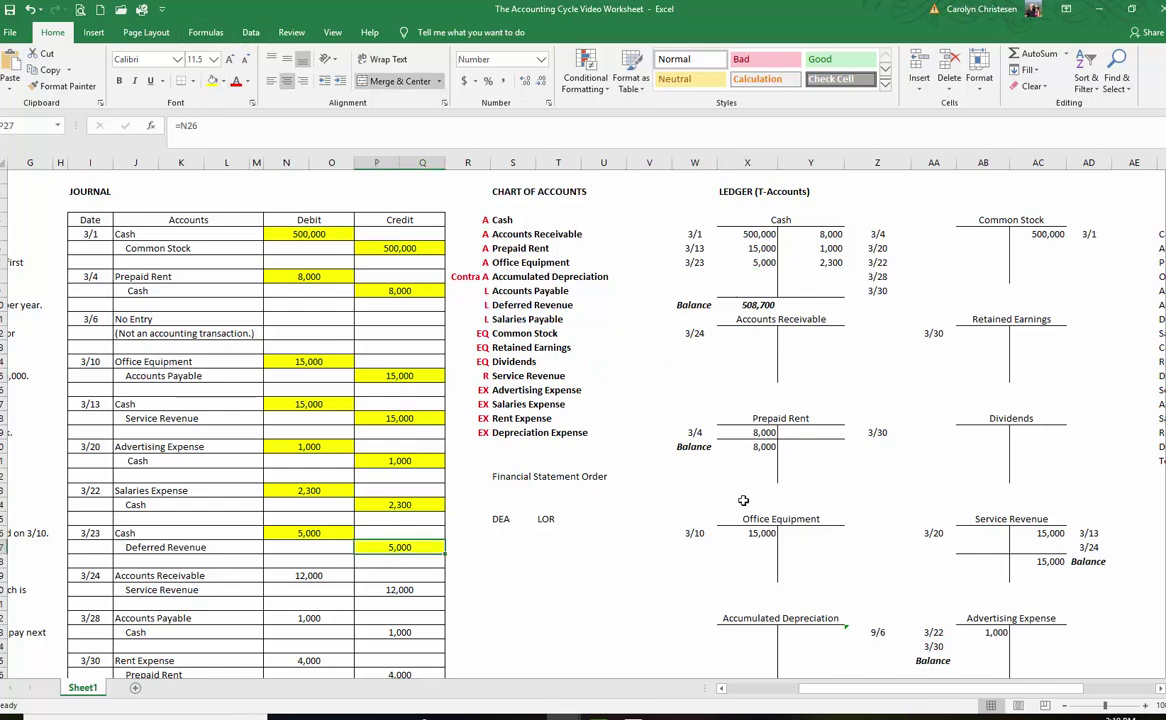
scroll(845, 467, down, 4)
scroll(845, 467, down, 3)
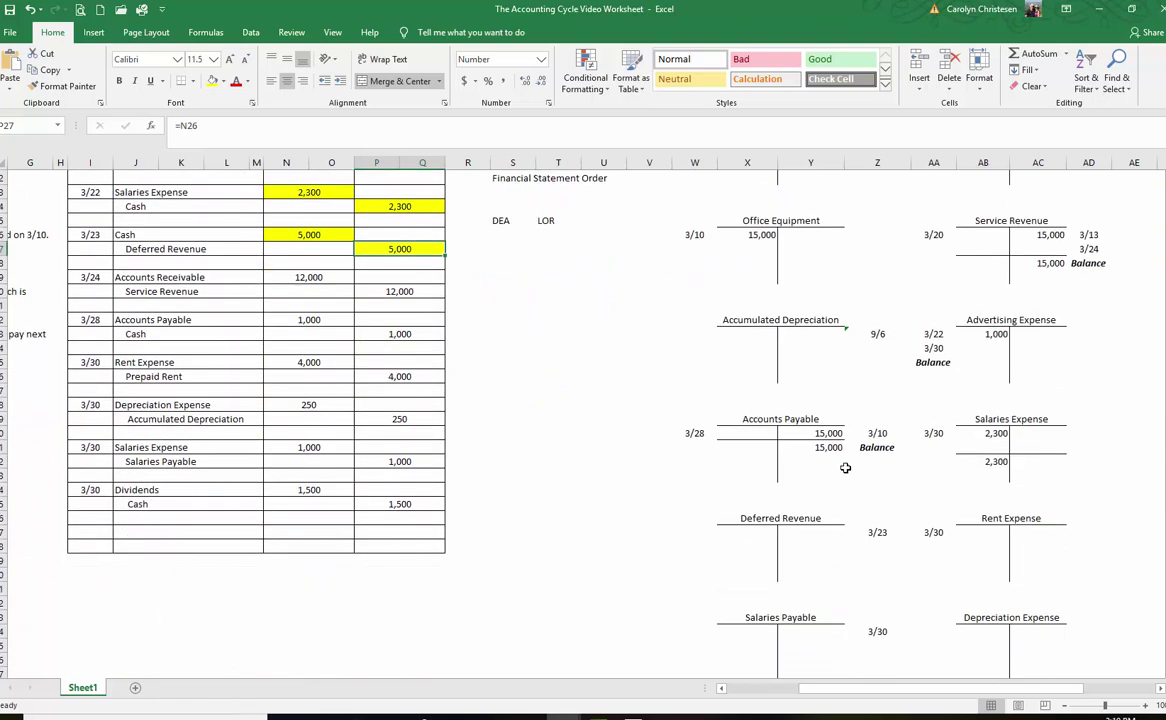
click(800, 534)
text(=)
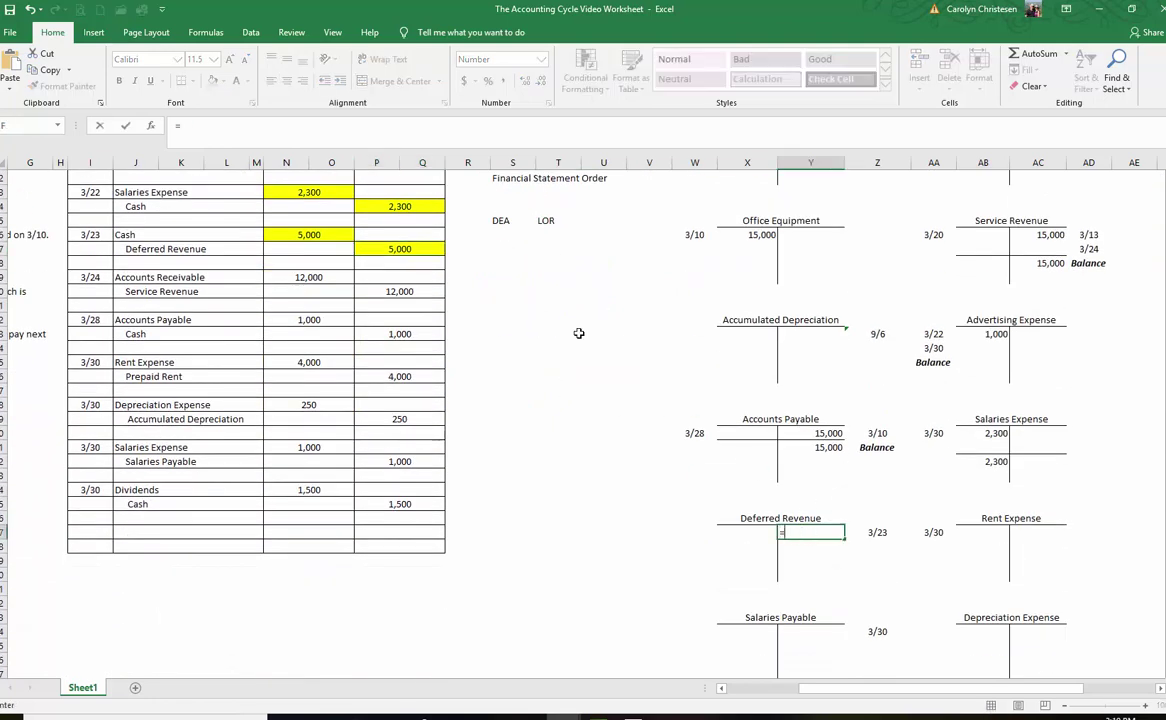
click(400, 249)
key(Return)
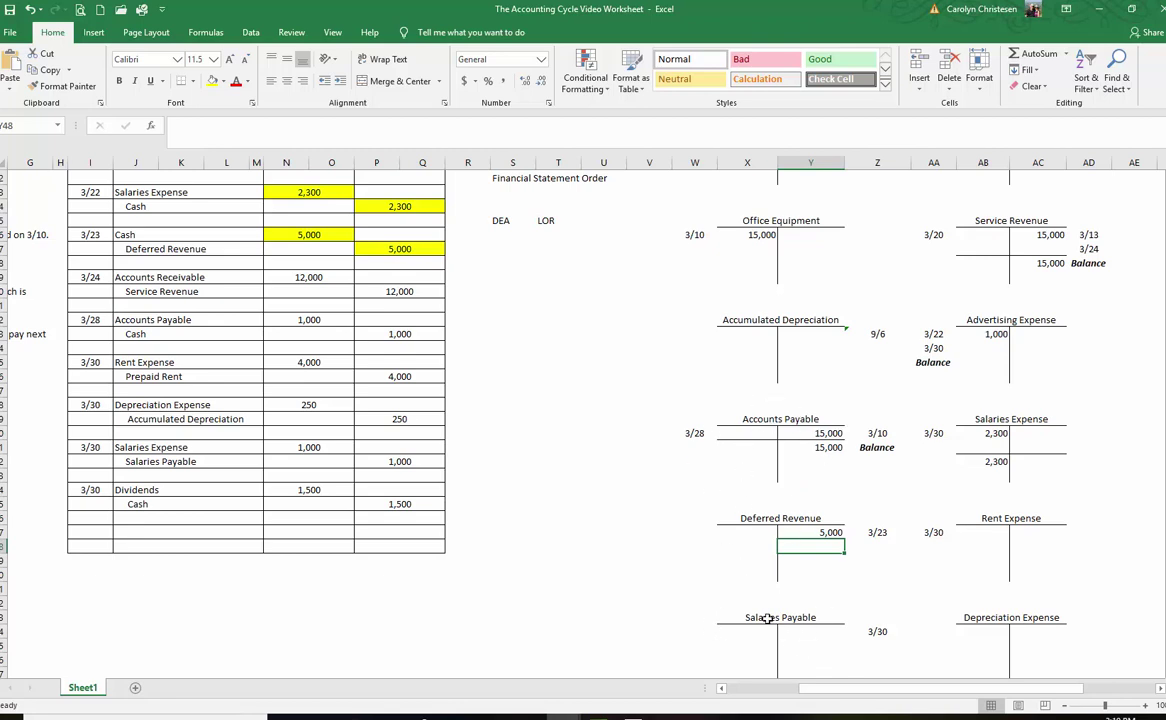
click(800, 533)
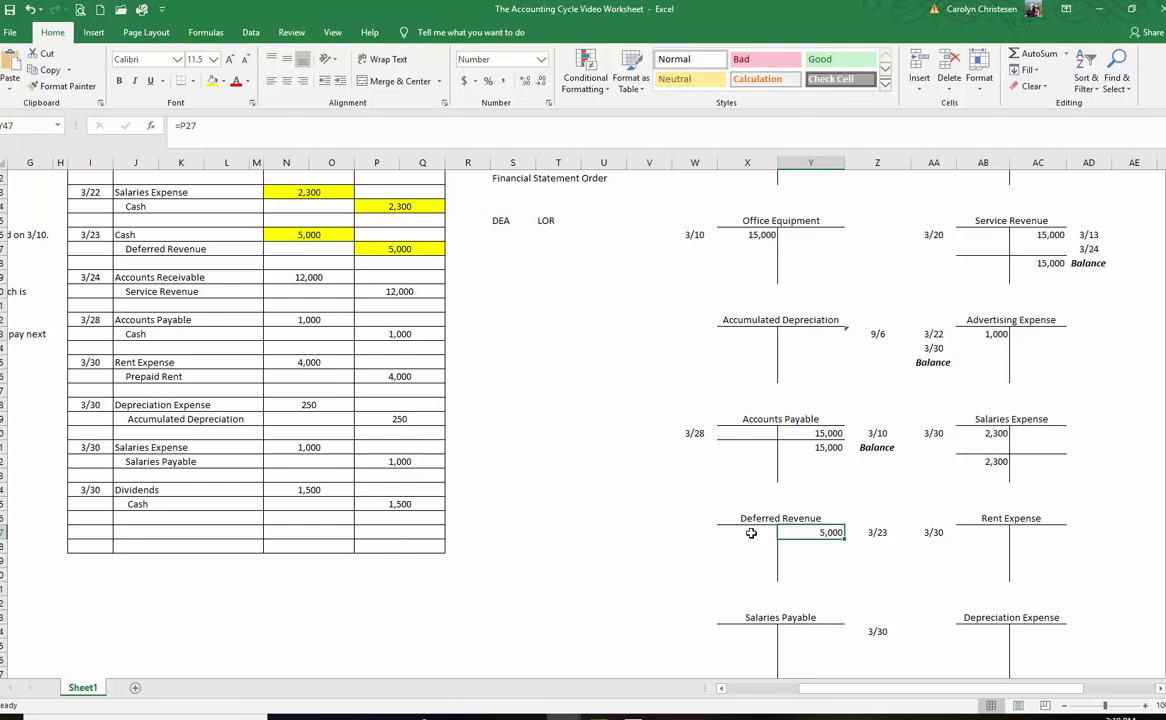
- Post the 3/24 debit of 12,000 to the Accounts Receivable T-account by linking the journal amount, and fill that journal amount yellow
scroll(614, 505, up, 6)
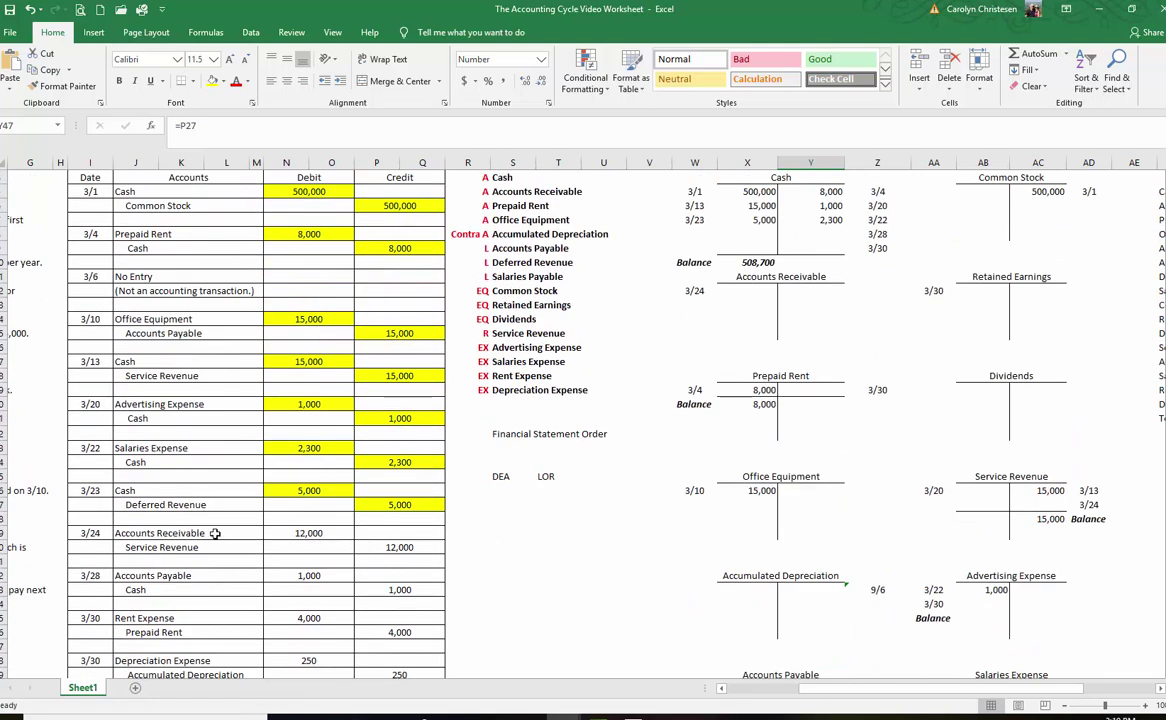
click(746, 290)
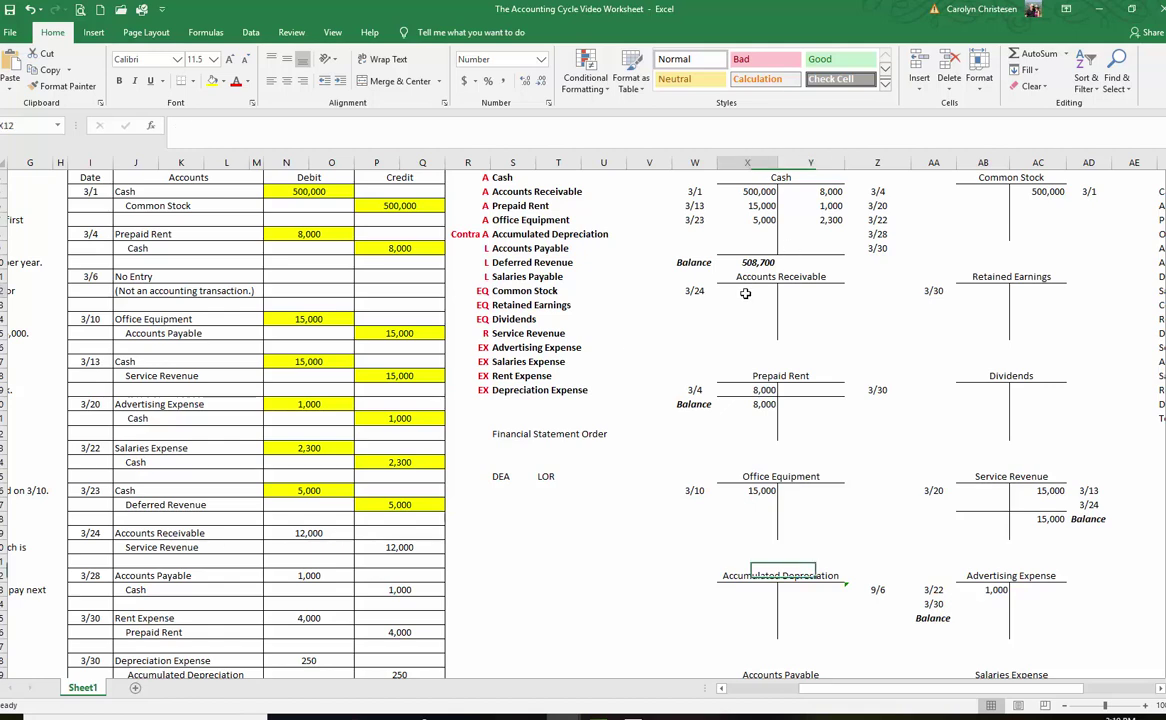
text(=)
click(297, 532)
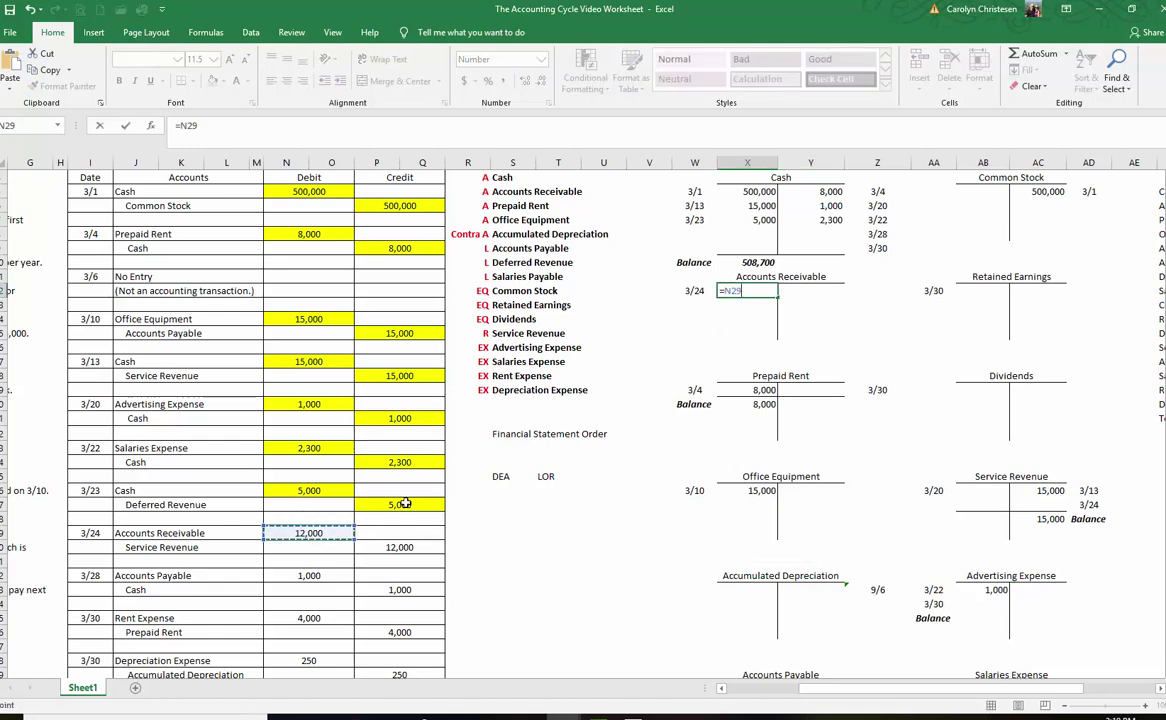
key(Return)
click(307, 532)
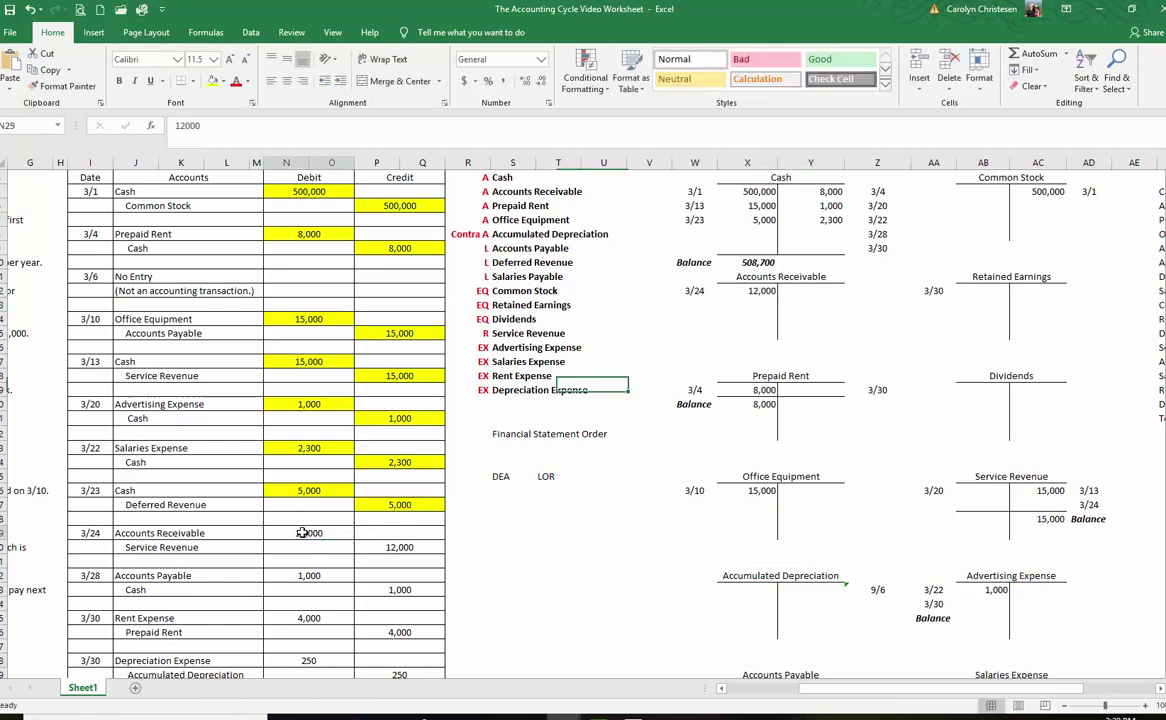
click(211, 80)
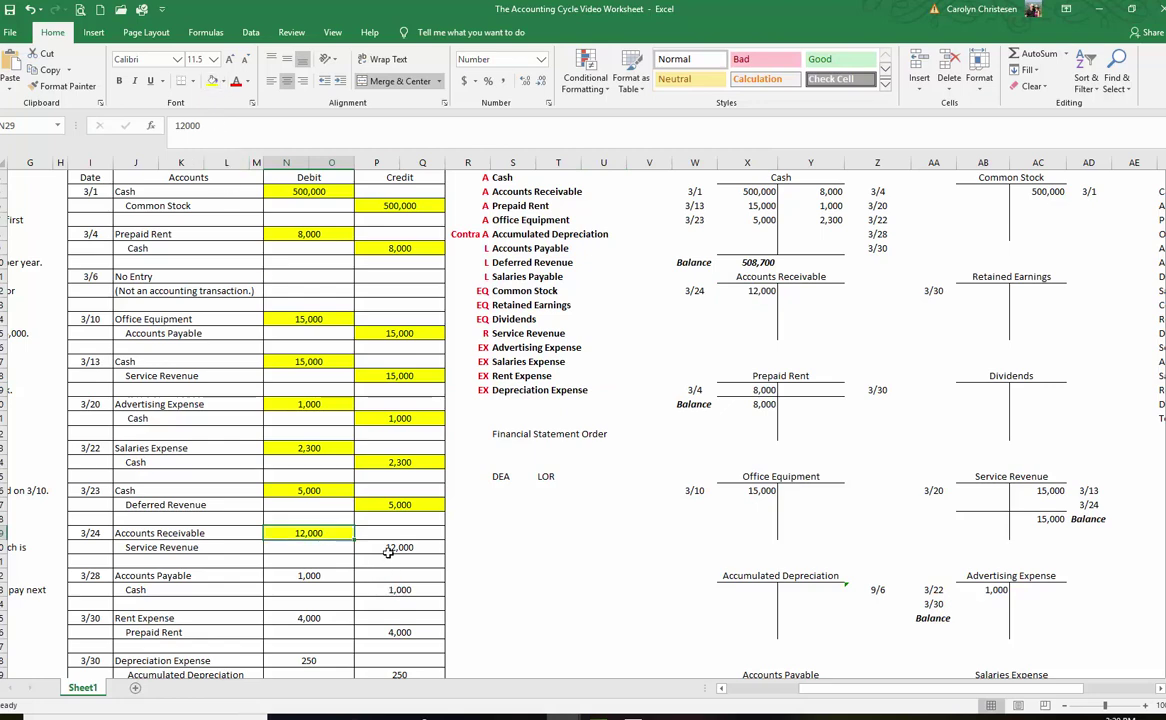
- Fill the 3/24 Service Revenue credit of 12,000 yellow in the journal and post it to the Service Revenue T-account's credit side as a link
click(391, 549)
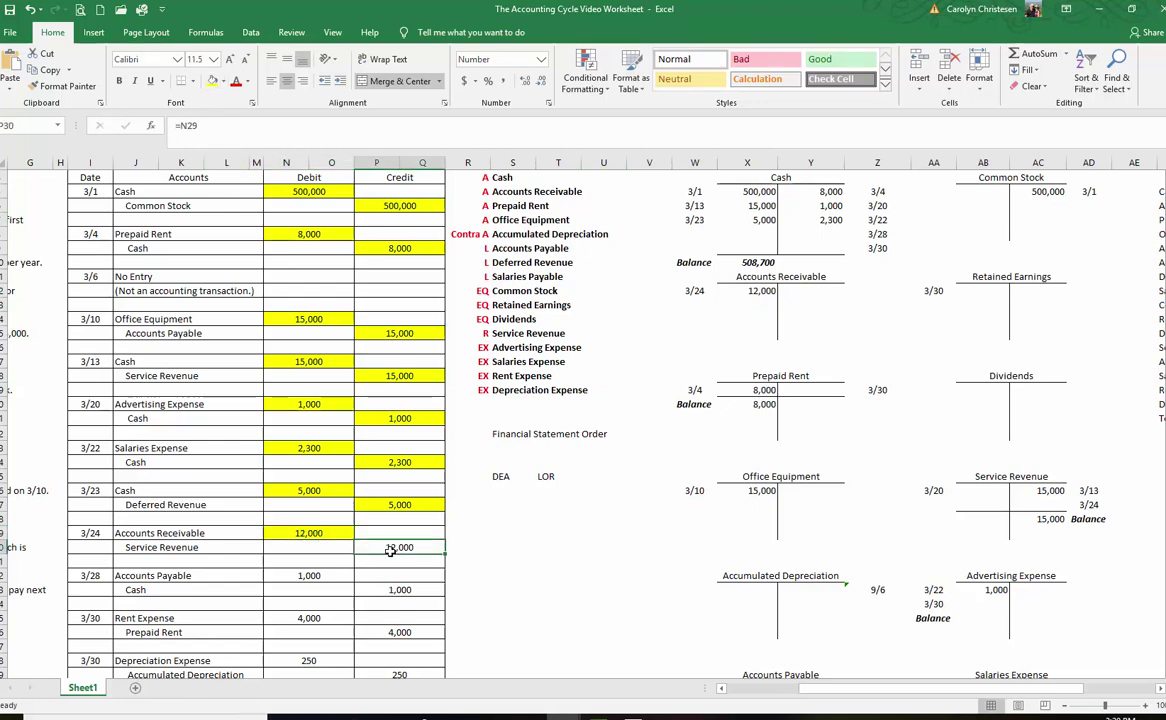
click(211, 80)
click(1088, 505)
text(3/24)
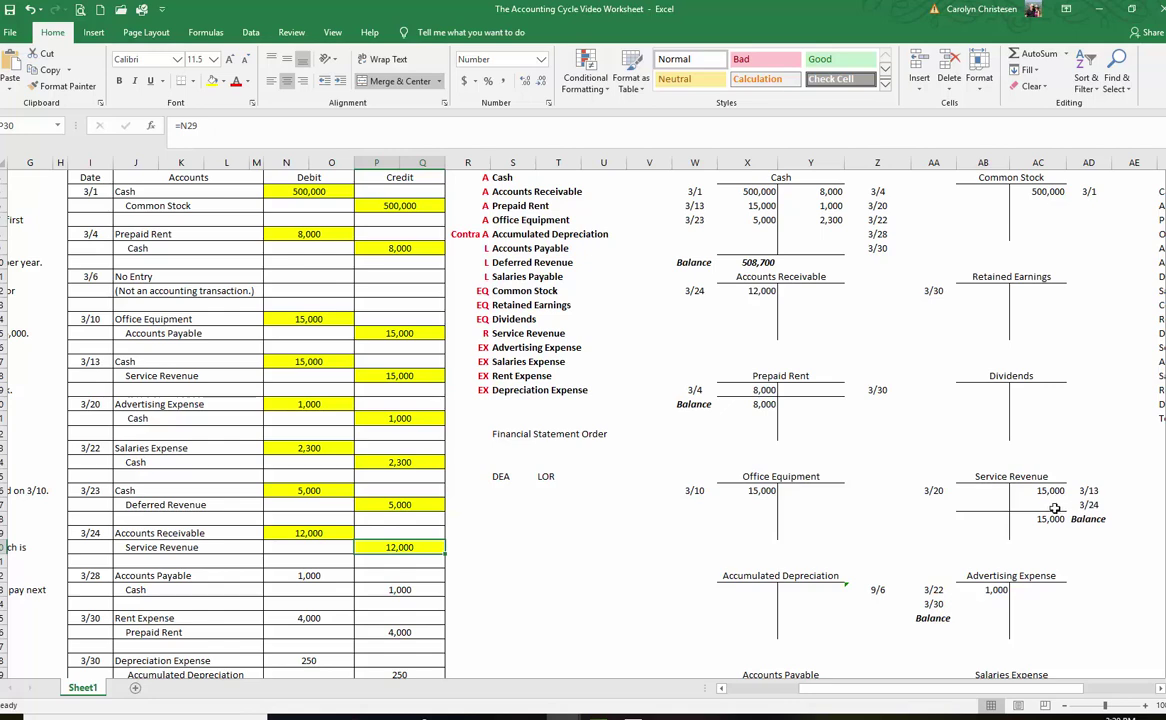
click(1038, 505)
text(=)
click(398, 549)
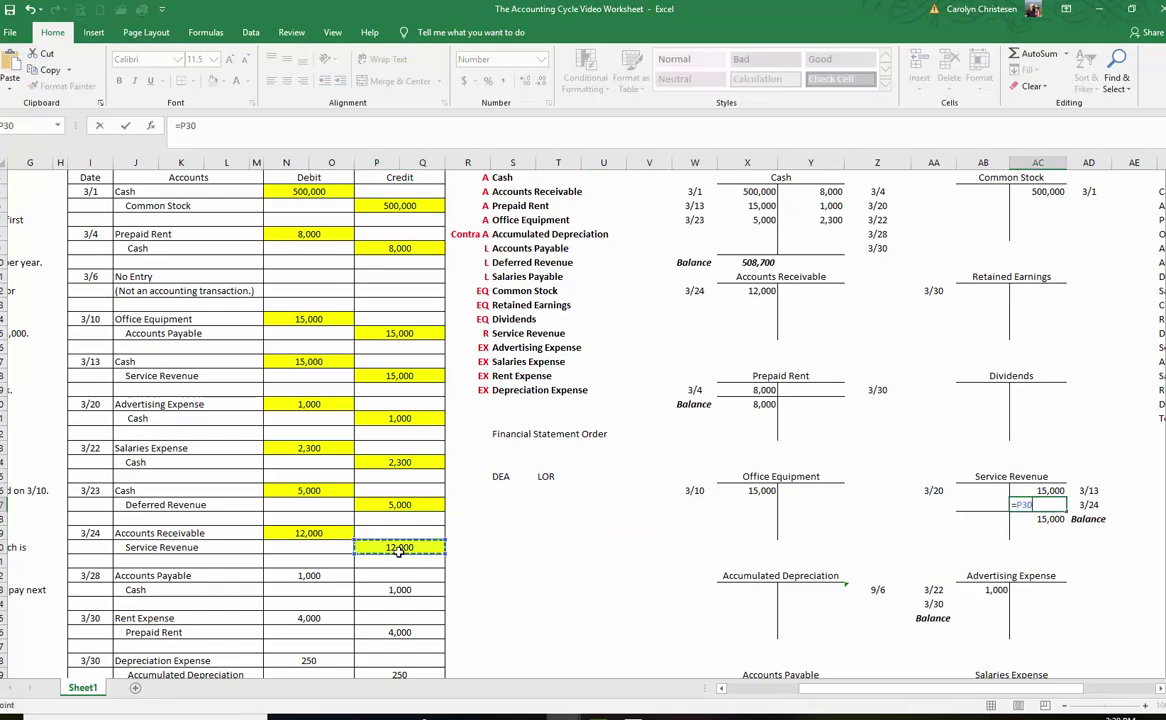
key(Return)
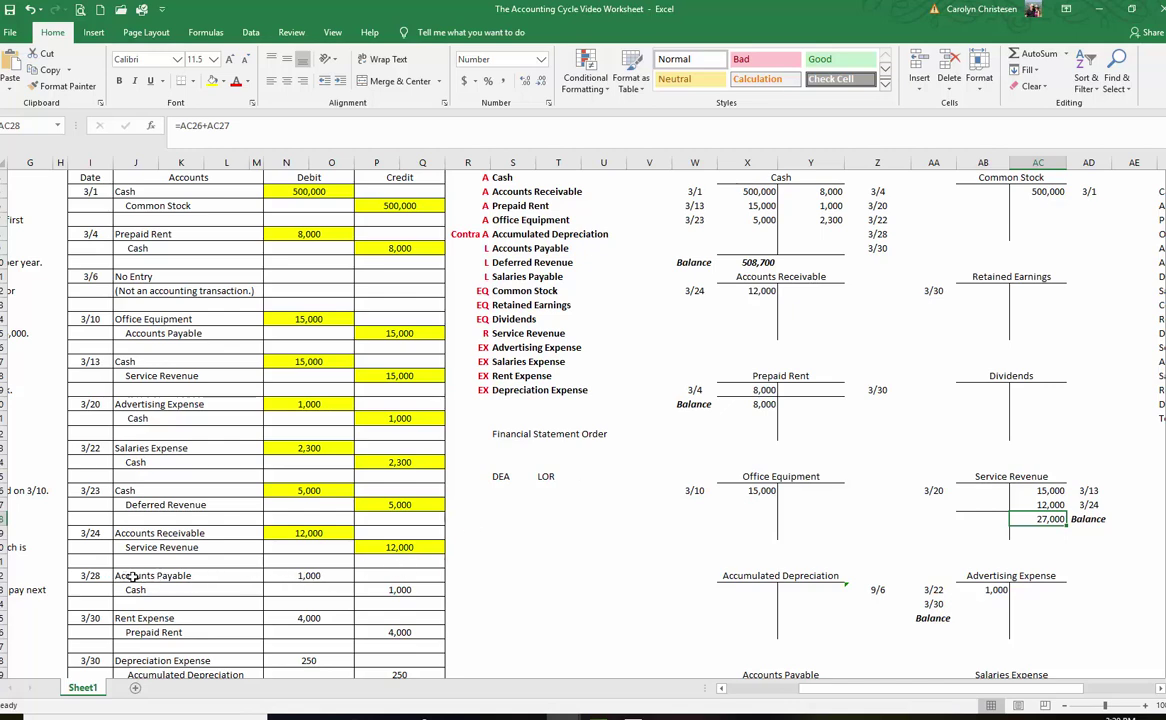
- Post the 3/28 debit of 1,000 to the Accounts Payable T-account by linking the journal amount, and fill that journal amount yellow
click(294, 575)
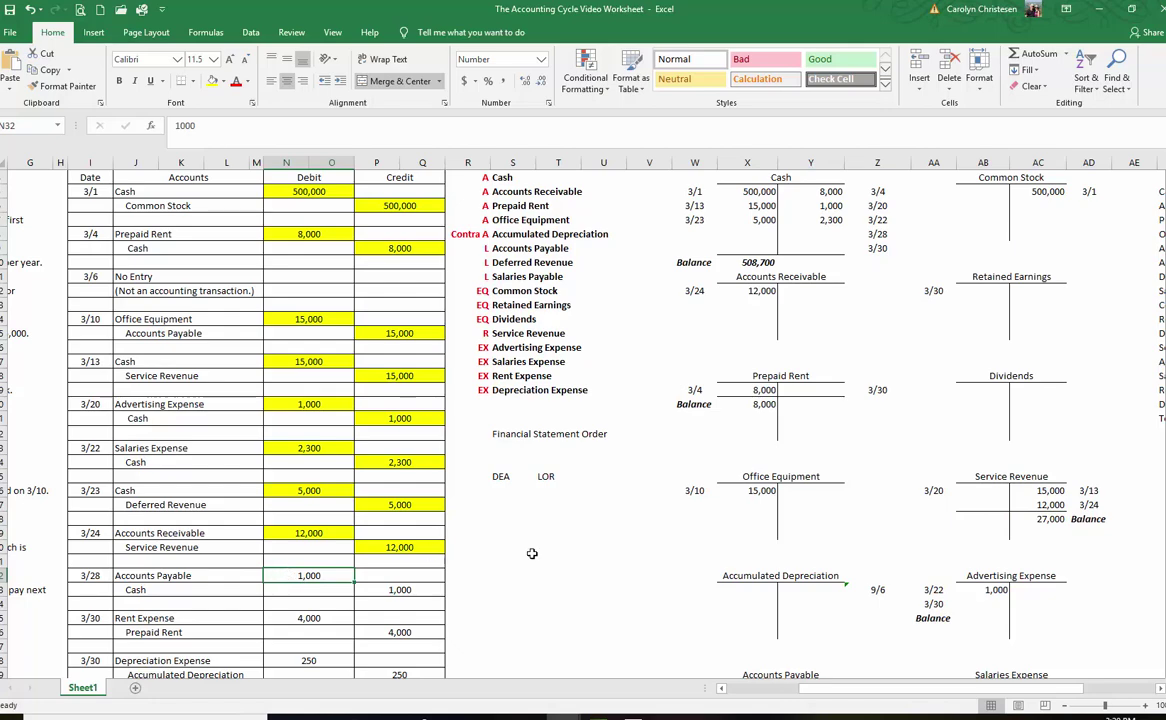
scroll(690, 548, down, 3)
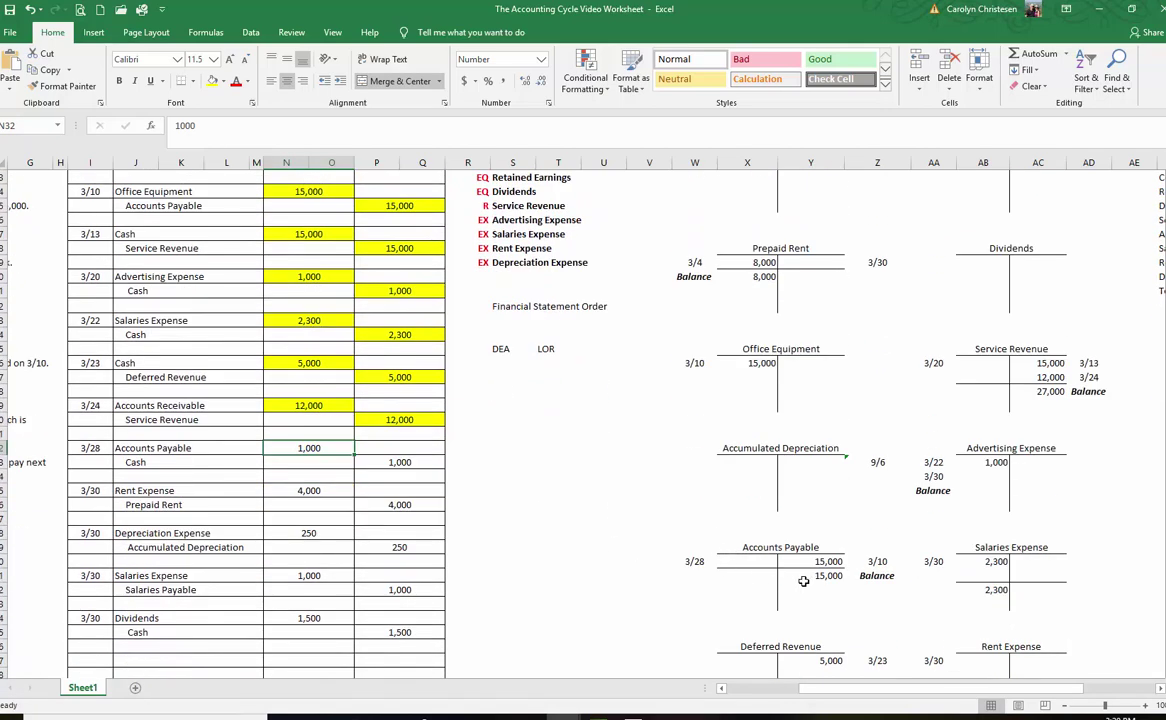
click(742, 561)
text(=)
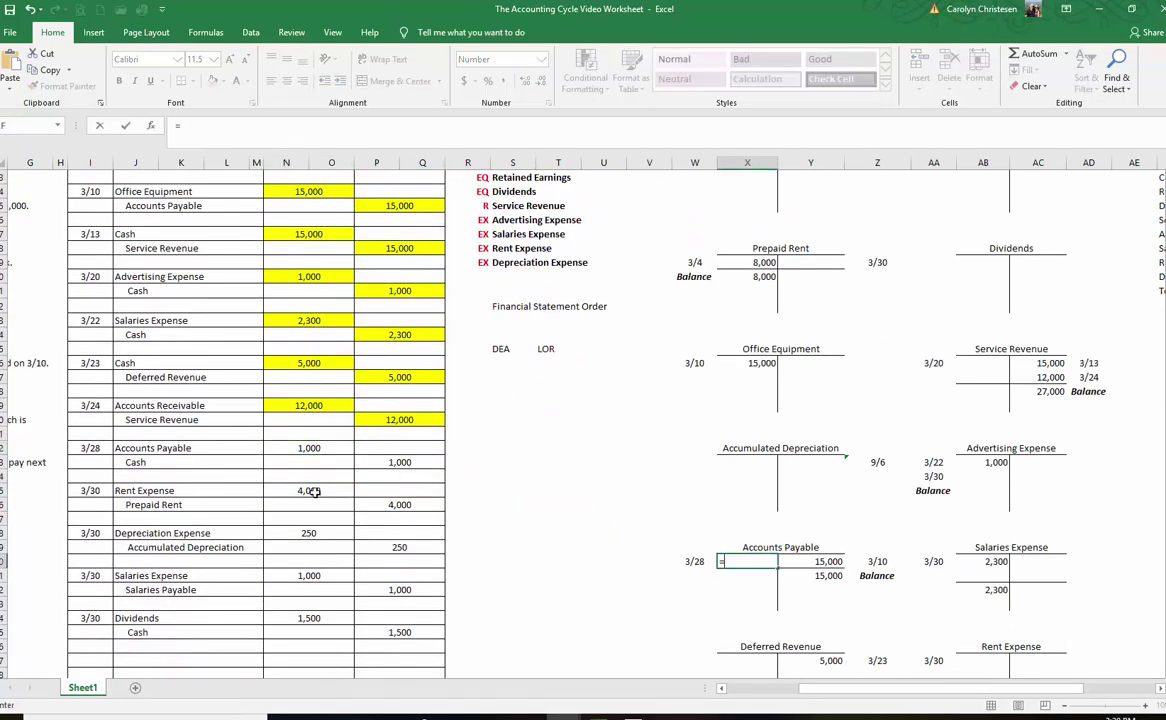
click(313, 450)
key(Return)
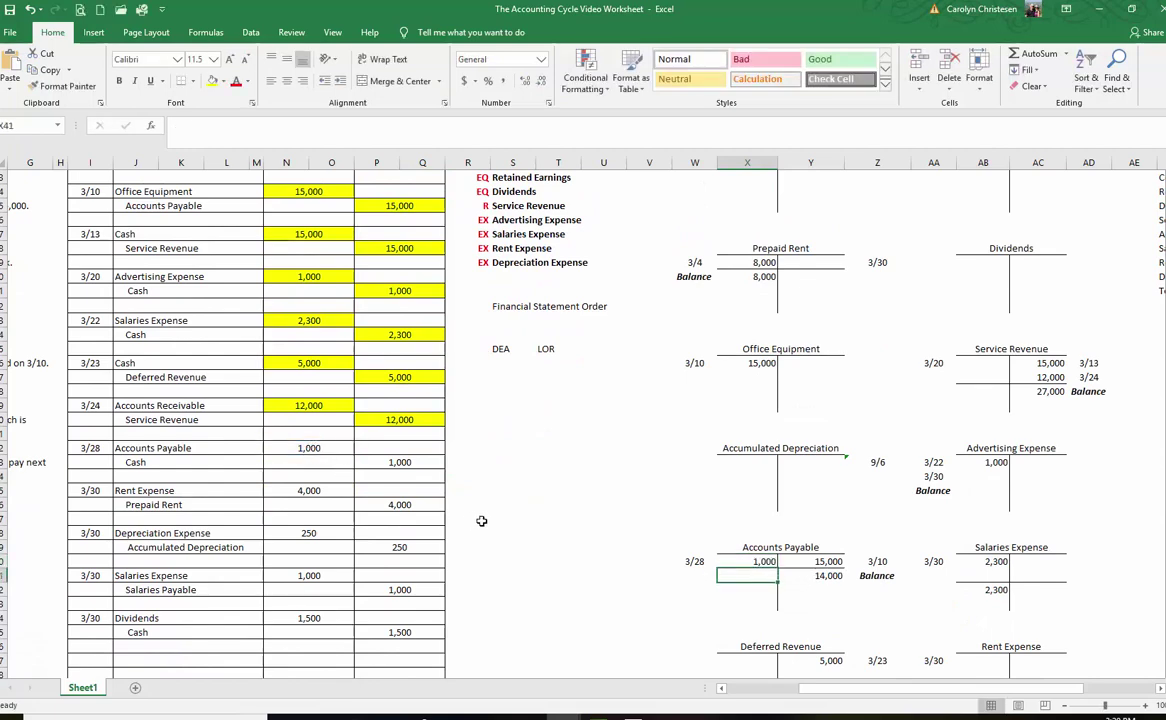
click(309, 450)
click(309, 450)
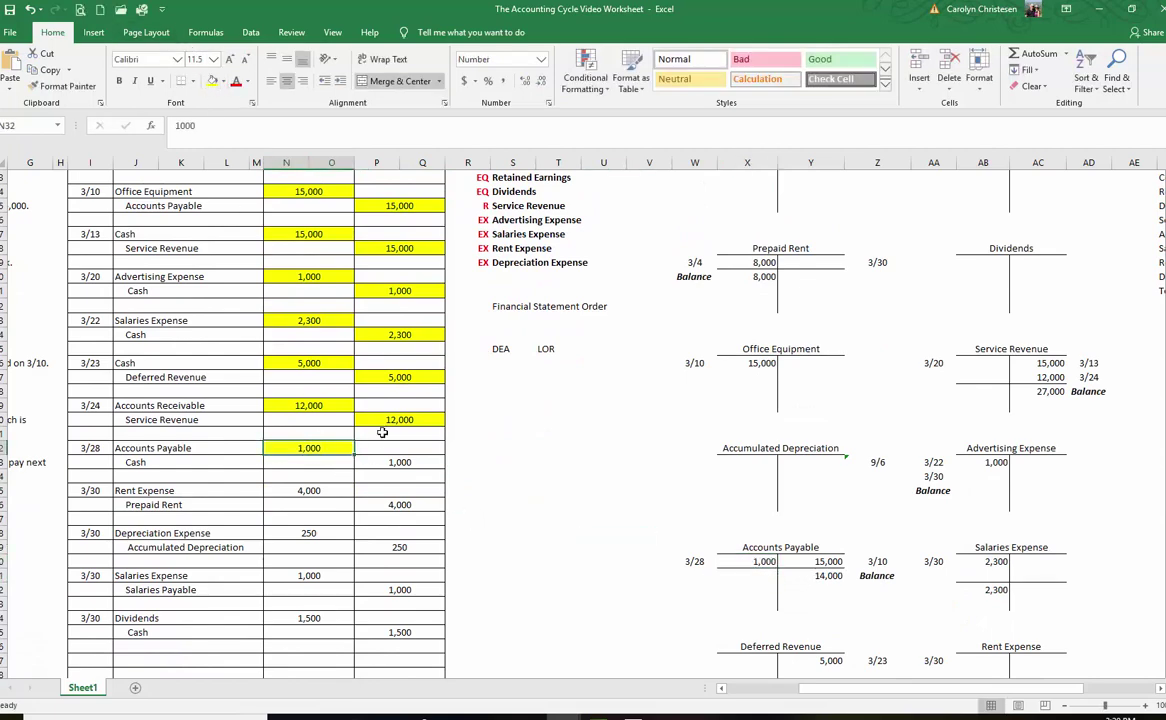
- Fill the 3/28 Cash credit of 1,000 yellow in the journal and post it to the Cash T-account's credit side as a link
click(391, 462)
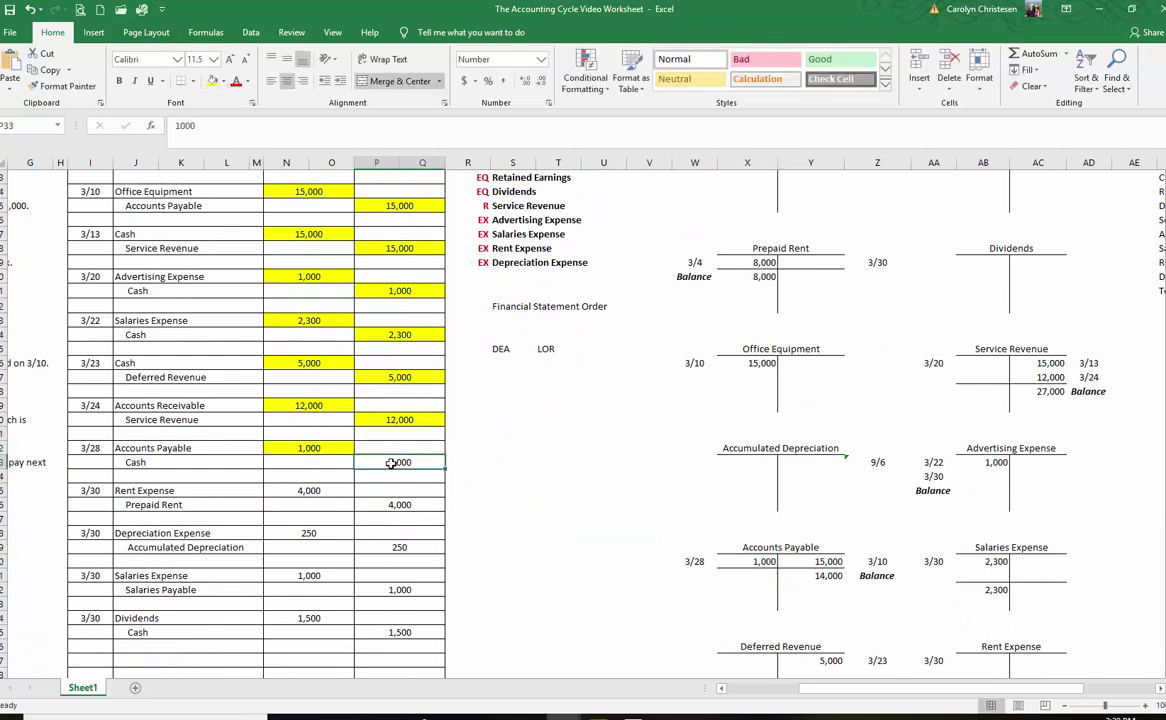
click(211, 83)
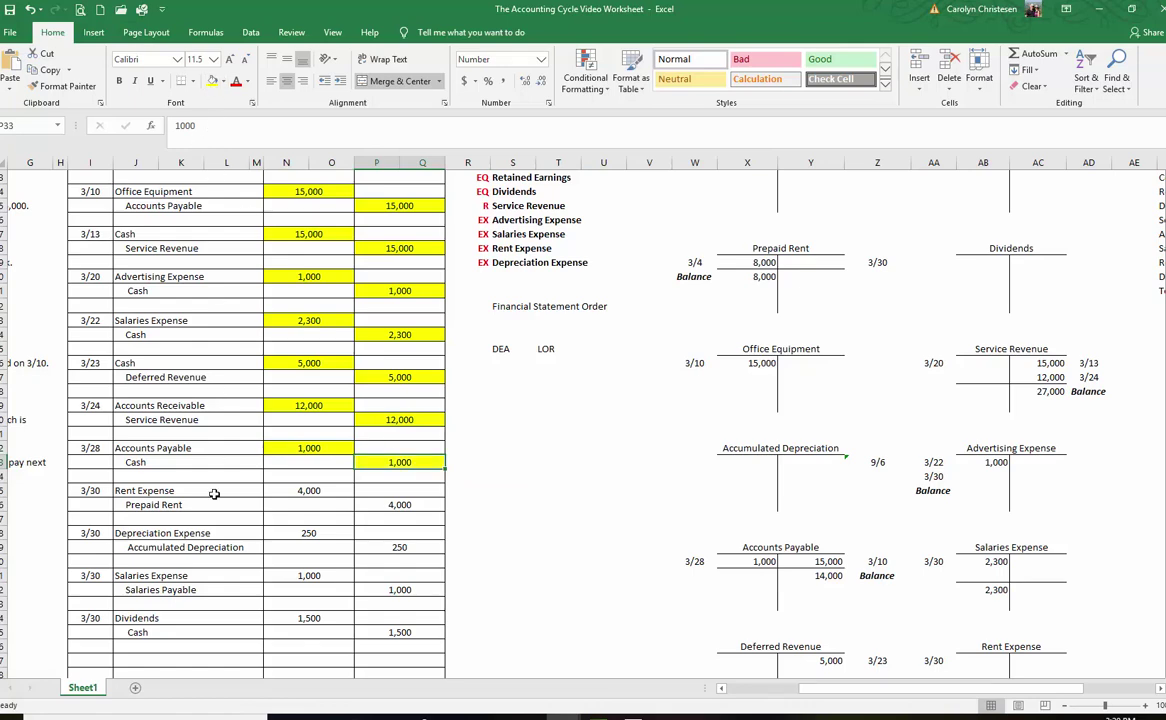
scroll(383, 476, up, 3)
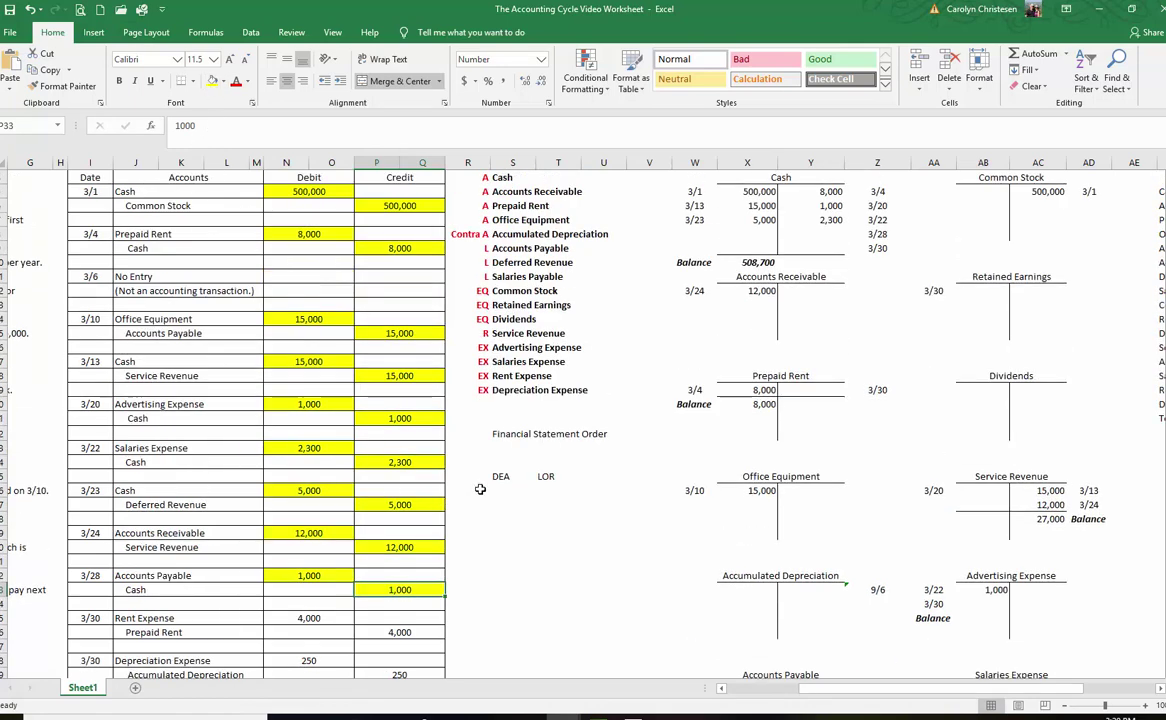
click(824, 235)
text(=)
click(396, 590)
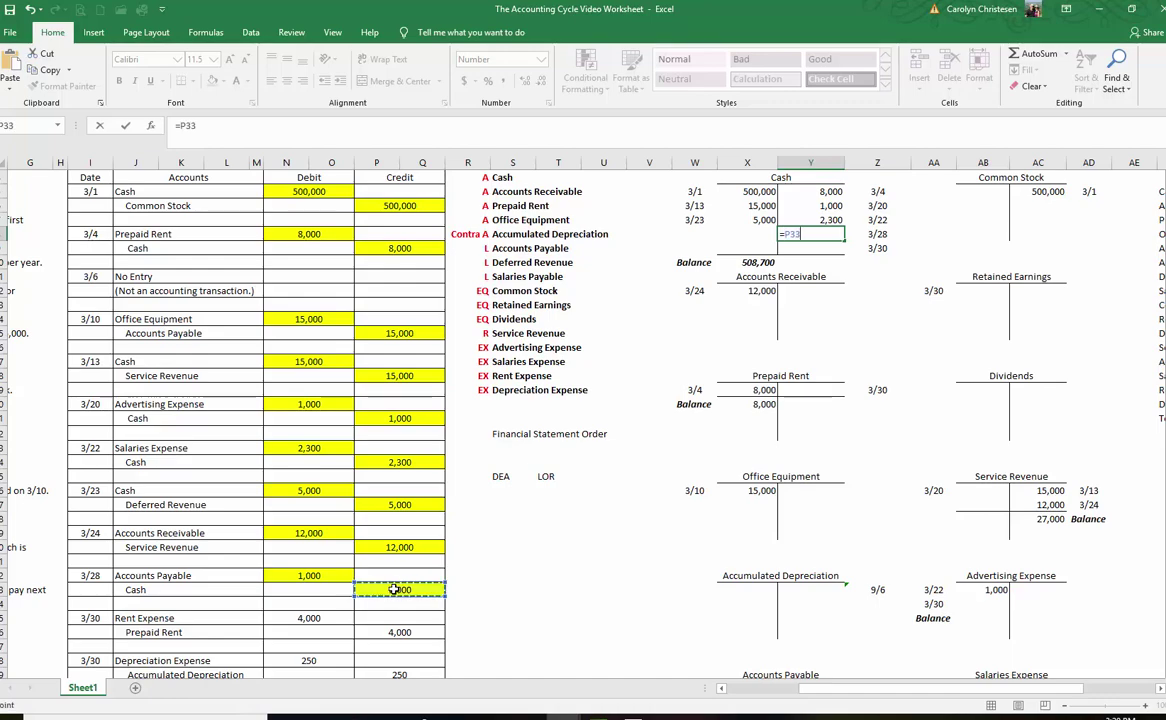
key(Return)
- Post the 3/30 debit of 4,000 to the Rent Expense T-account by linking the journal amount, and fill that journal amount yellow
scroll(555, 430, down, 2)
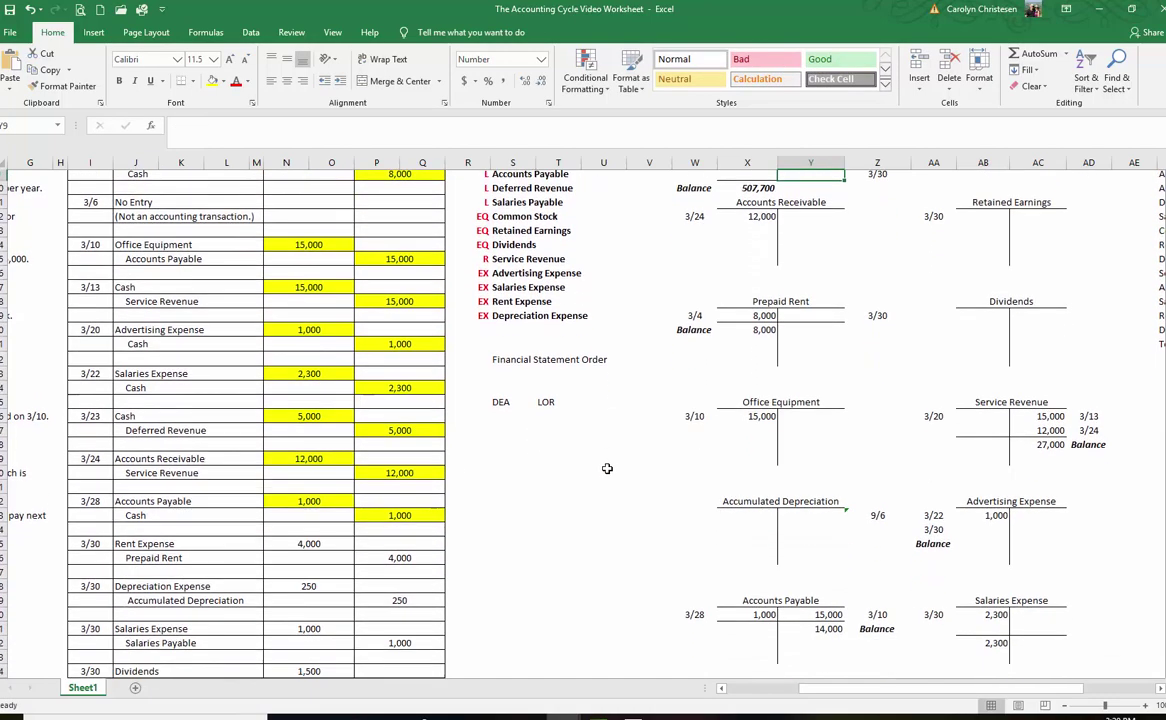
click(300, 534)
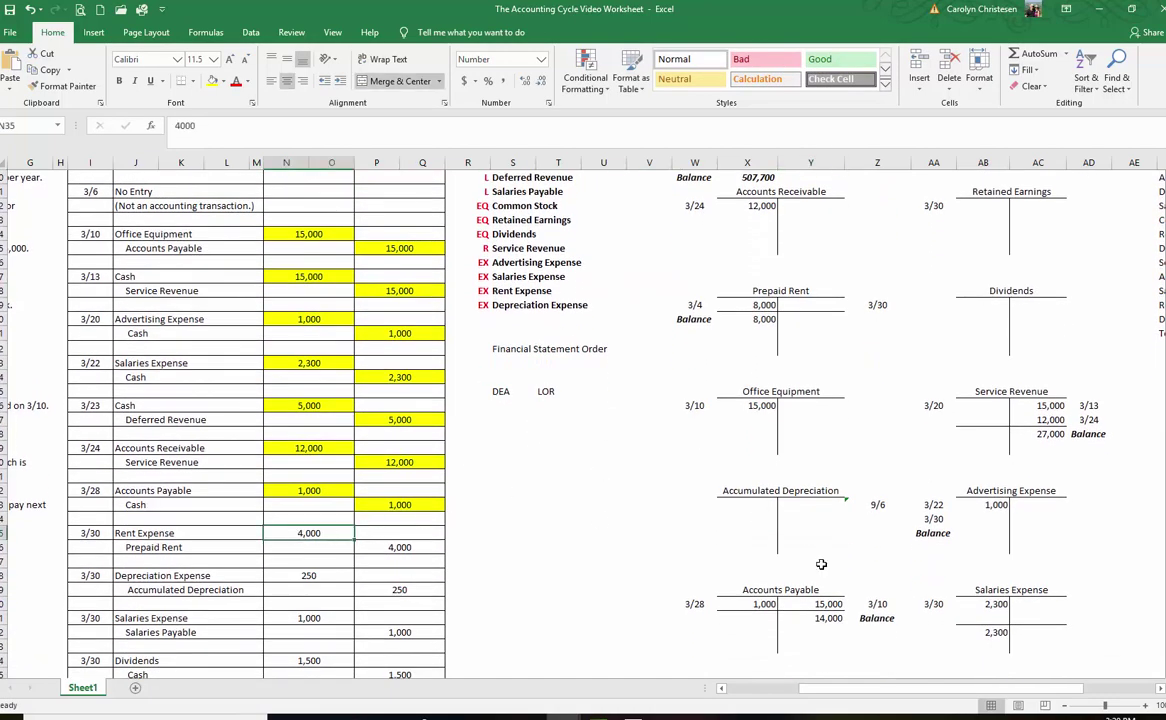
scroll(925, 566, down, 2)
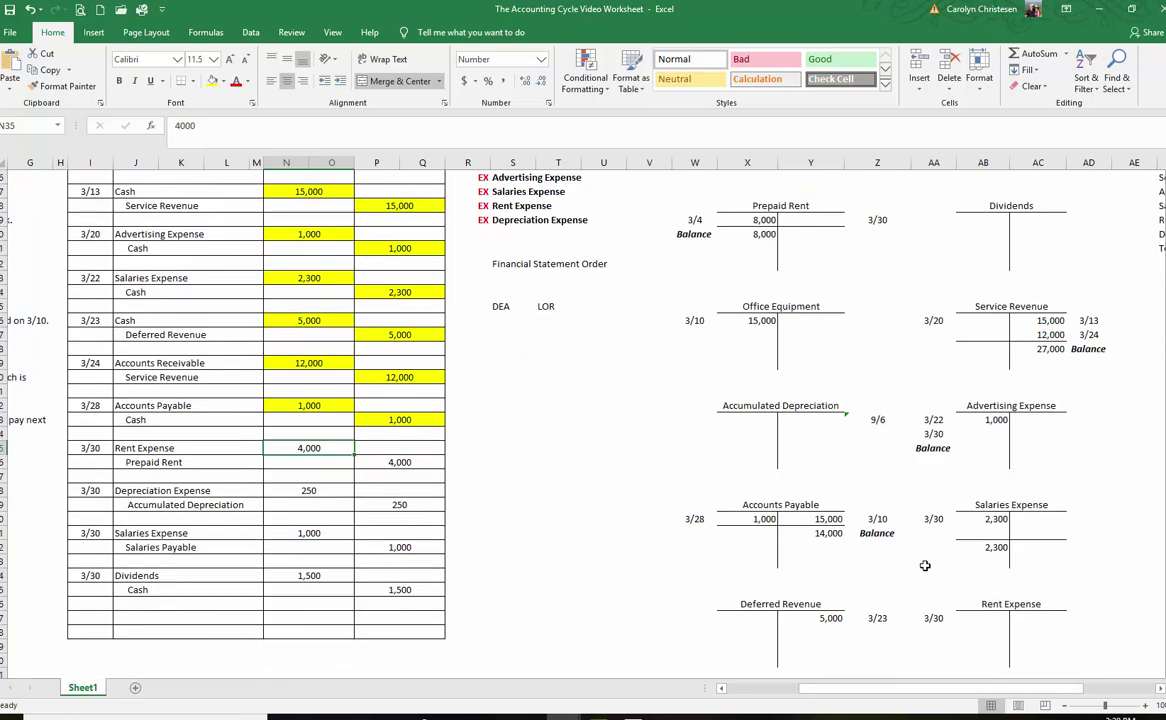
scroll(922, 567, down, 1)
click(983, 575)
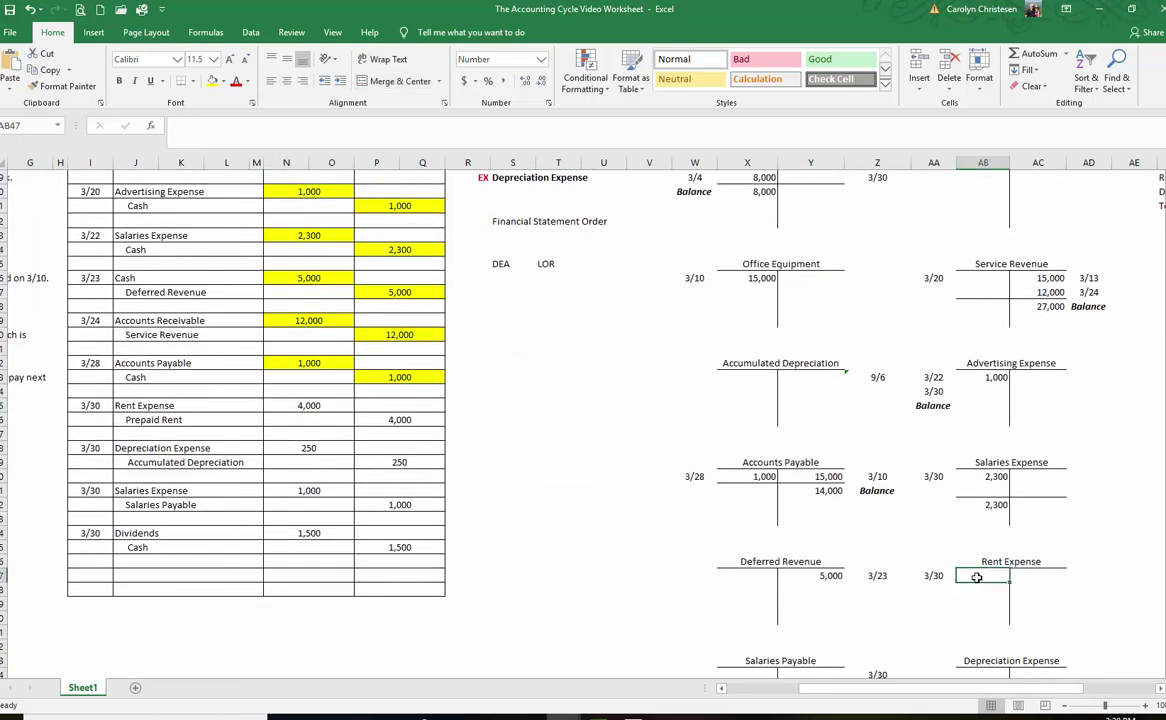
text(=)
click(298, 404)
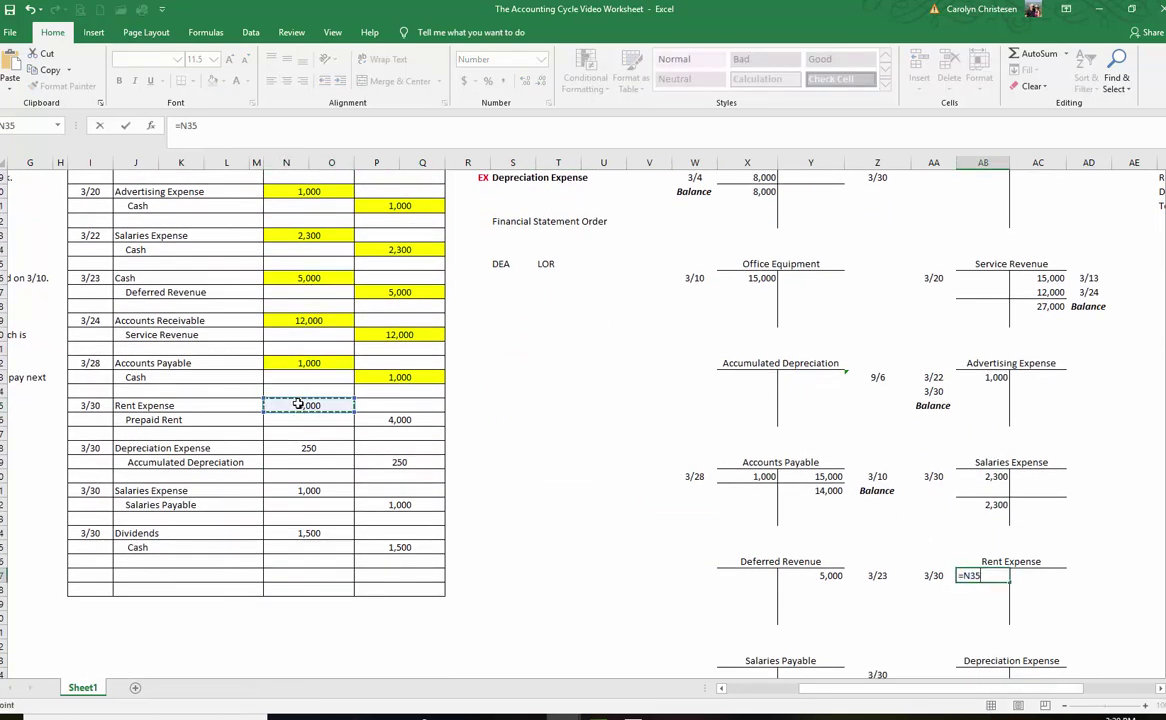
key(Return)
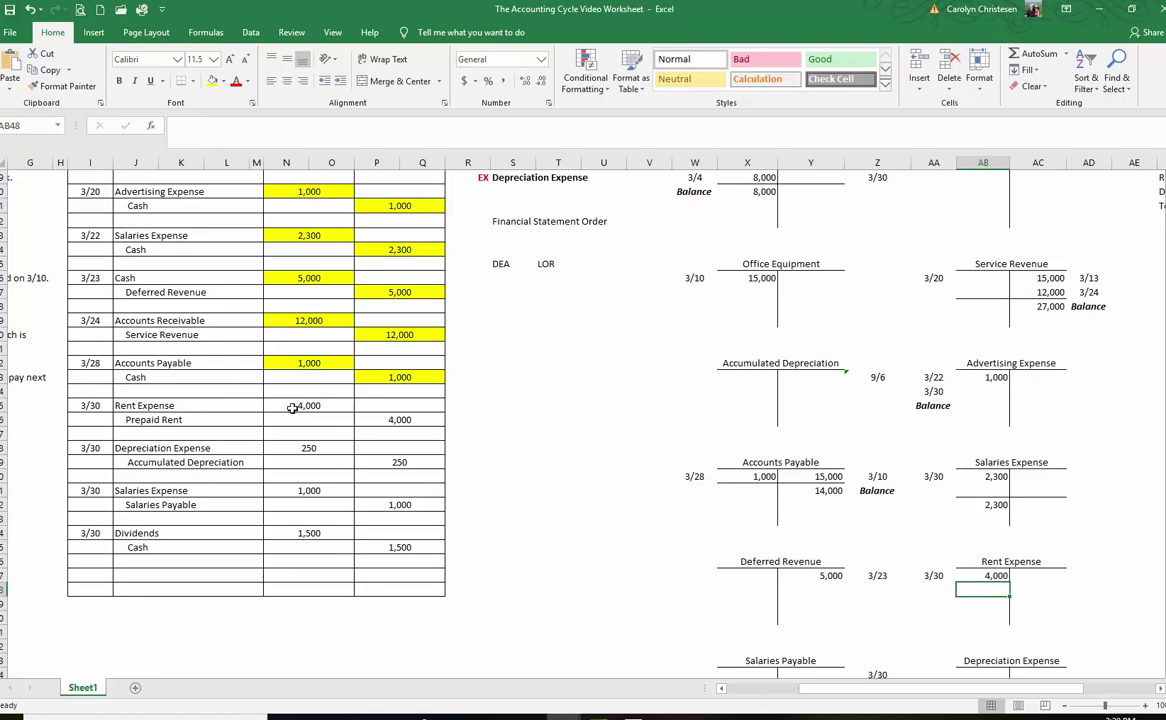
click(300, 405)
click(212, 81)
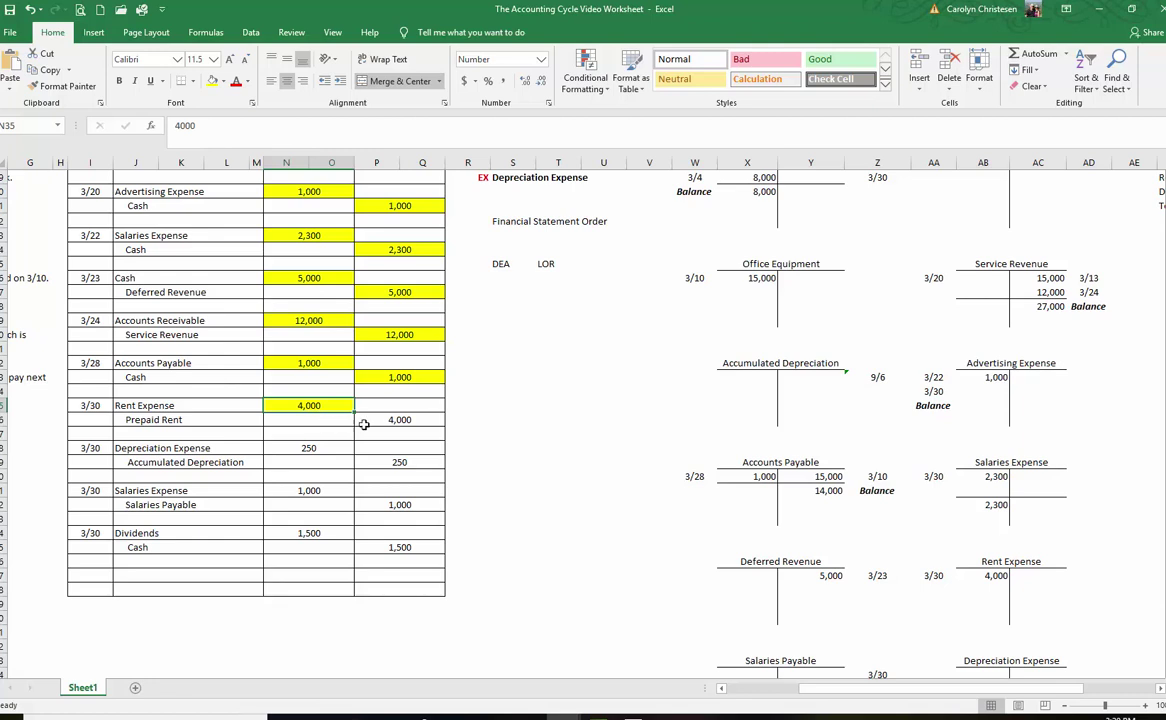
- Fill the 3/30 Prepaid Rent credit of 4,000 yellow in the journal and post it to the Prepaid Rent T-account's credit side as a link
click(386, 420)
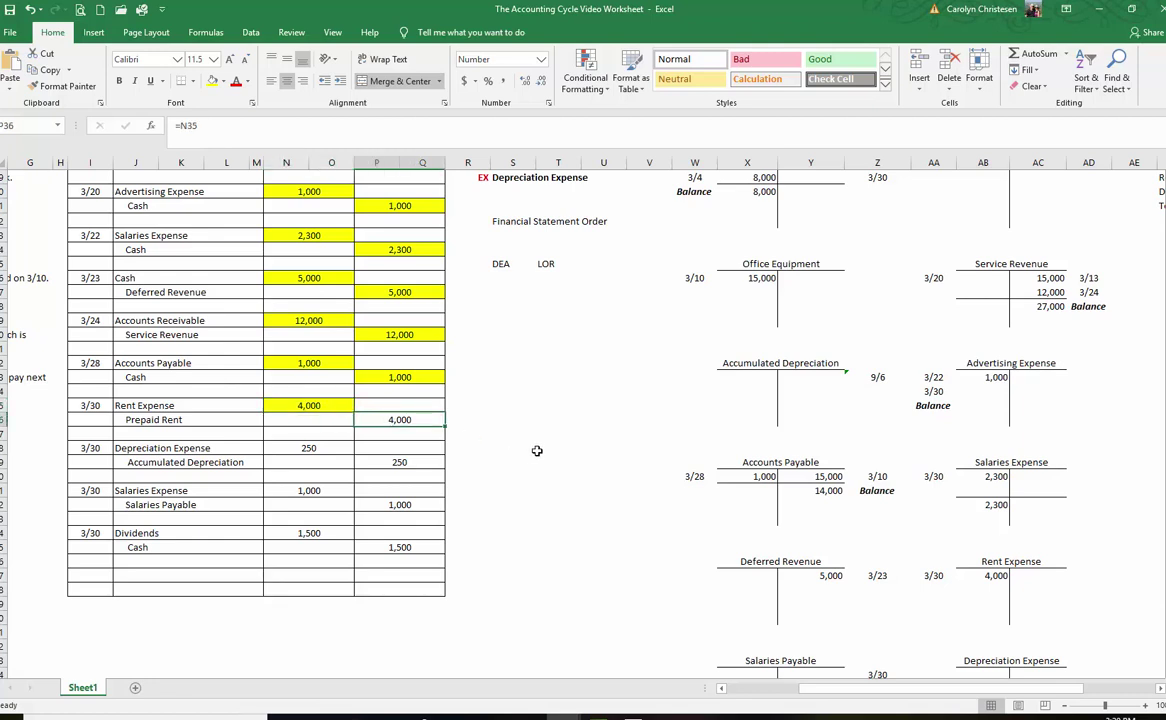
click(212, 81)
click(540, 334)
scroll(733, 528, up, 3)
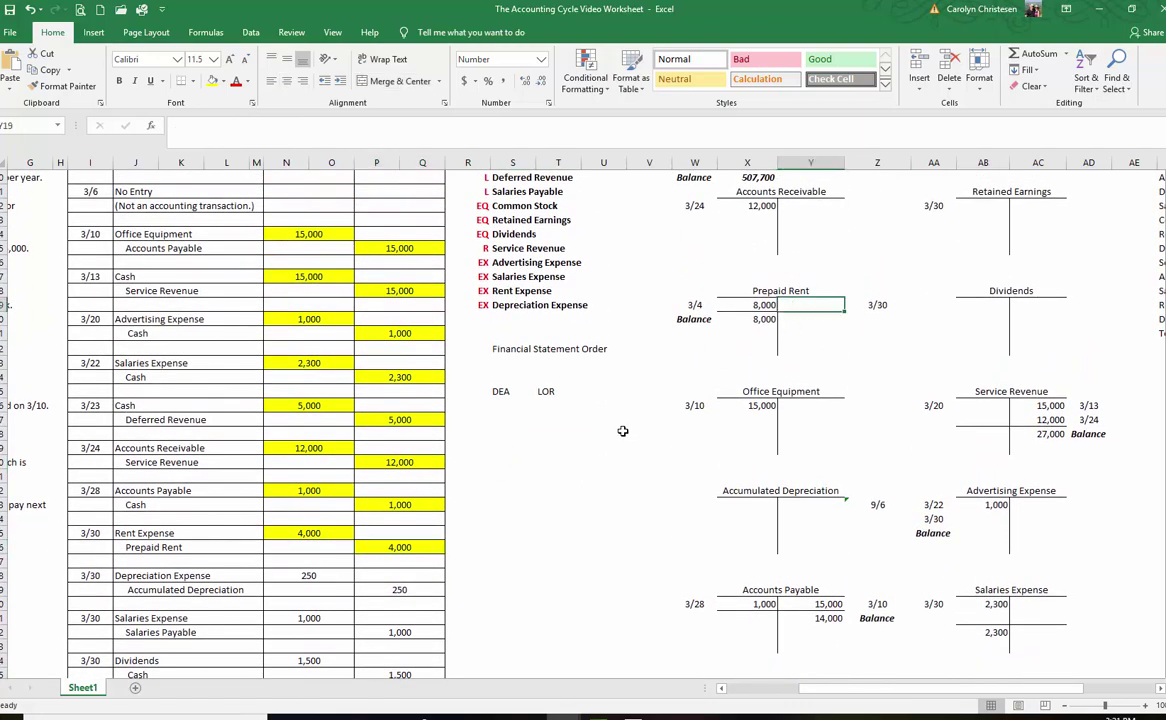
text(=)
click(400, 548)
key(Return)
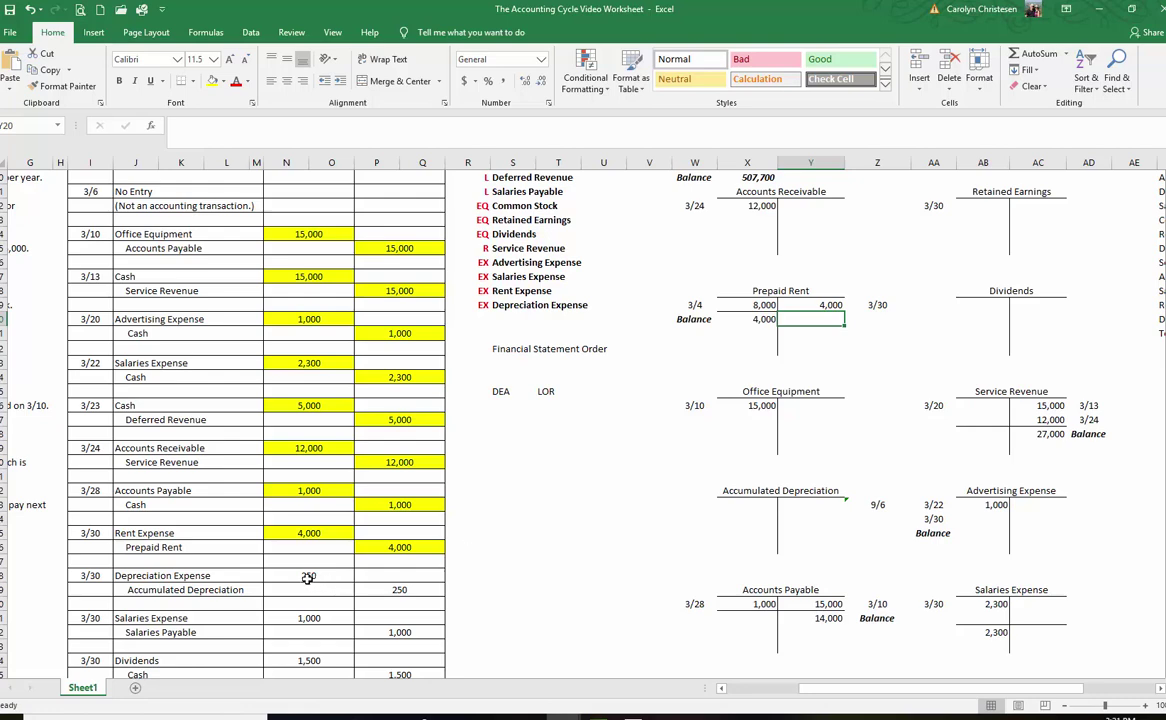
- Post the 3/30 debit of 250 to the Depreciation Expense T-account's debit side by linking the journal amount
scroll(929, 548, down, 5)
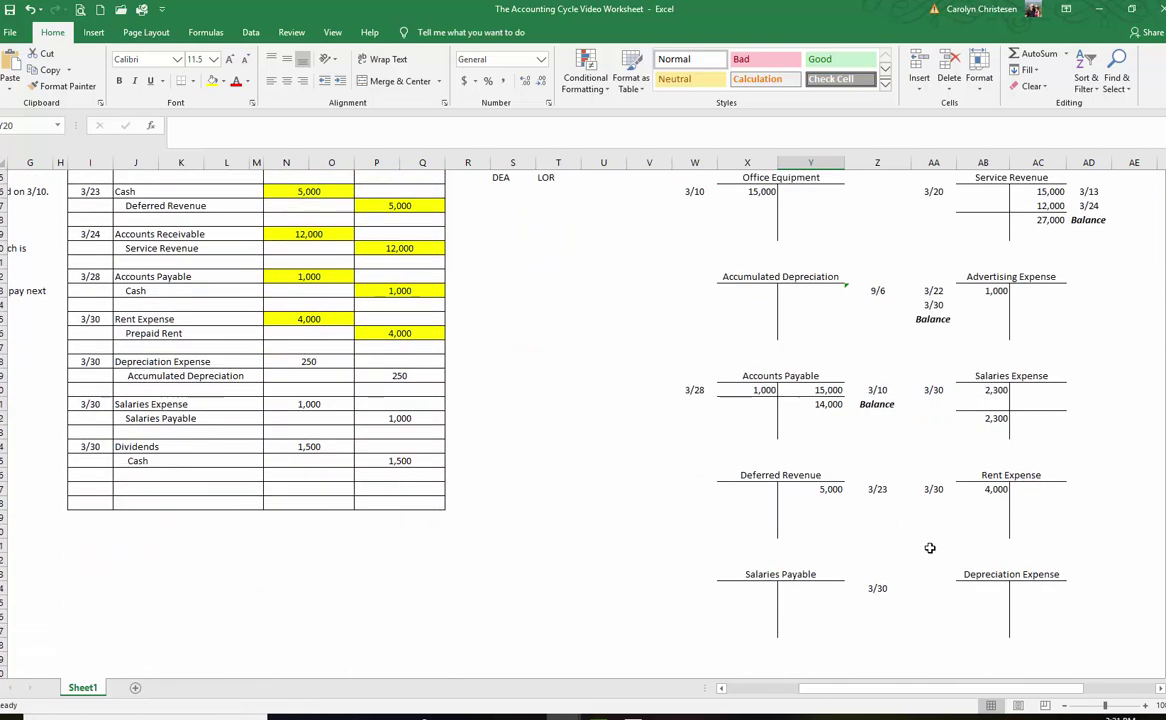
click(986, 590)
text(=)
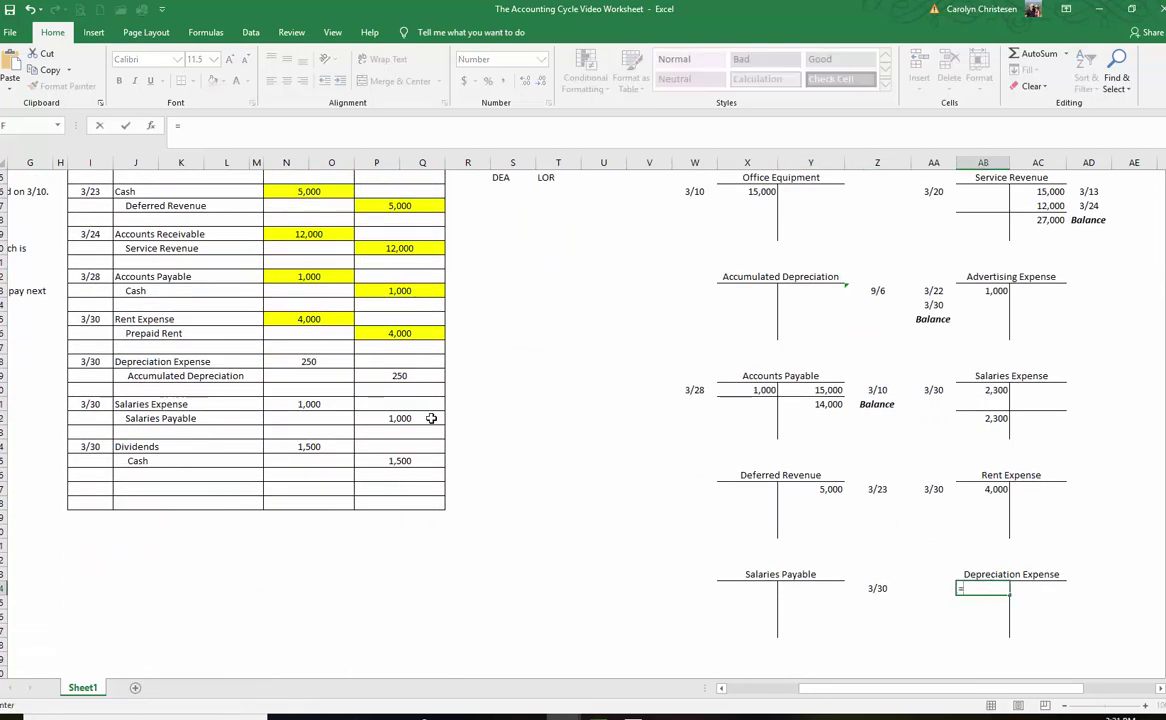
click(308, 361)
key(Return)
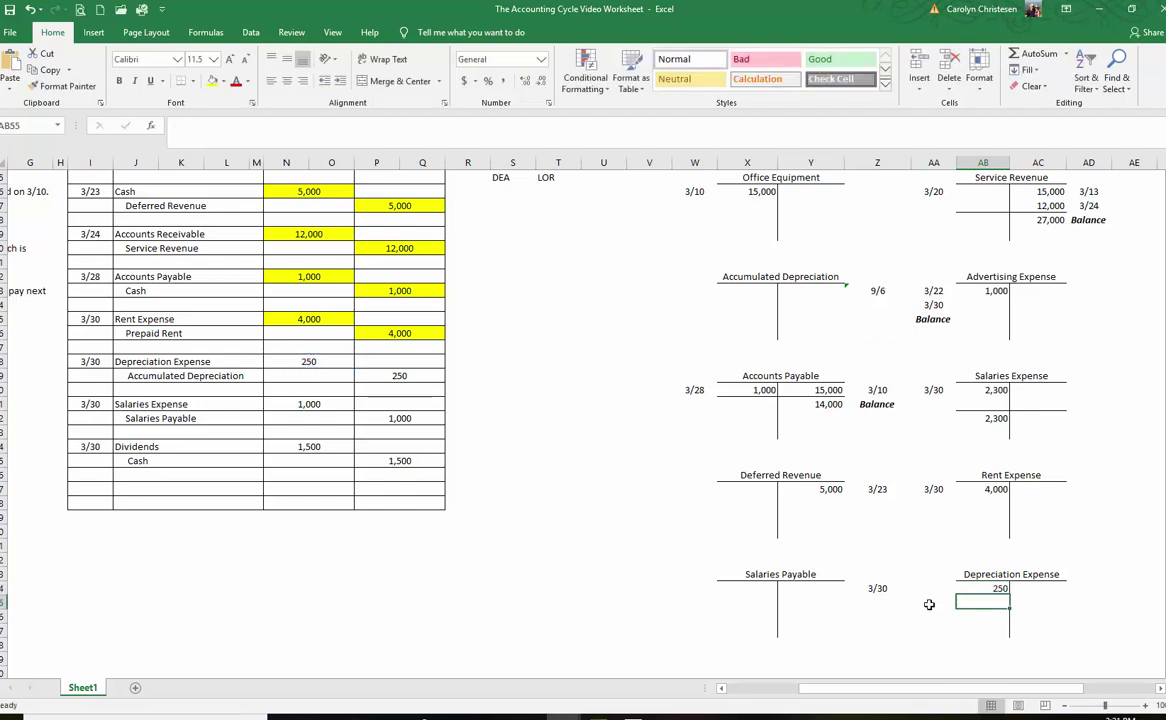
- Date the Depreciation Expense posting 3/30, copying the format of the Rent Expense date, and fill the journal's 250 Depreciation Expense debit yellow
click(937, 589)
text(3)
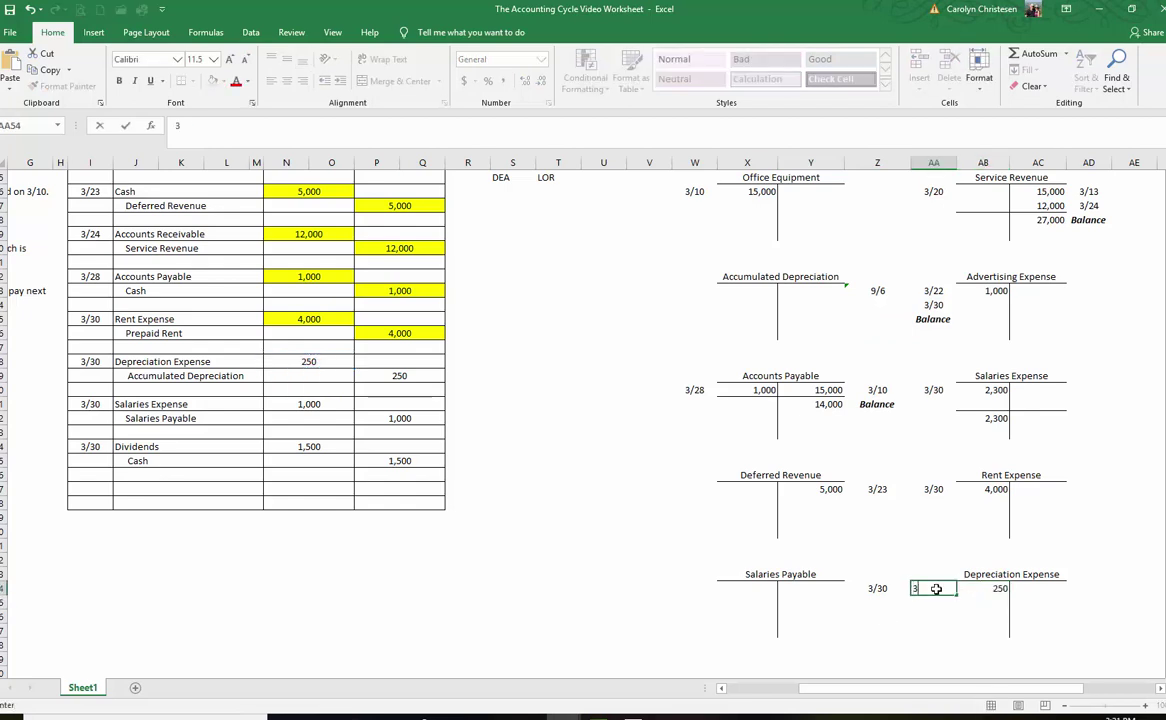
text(/30)
key(Return)
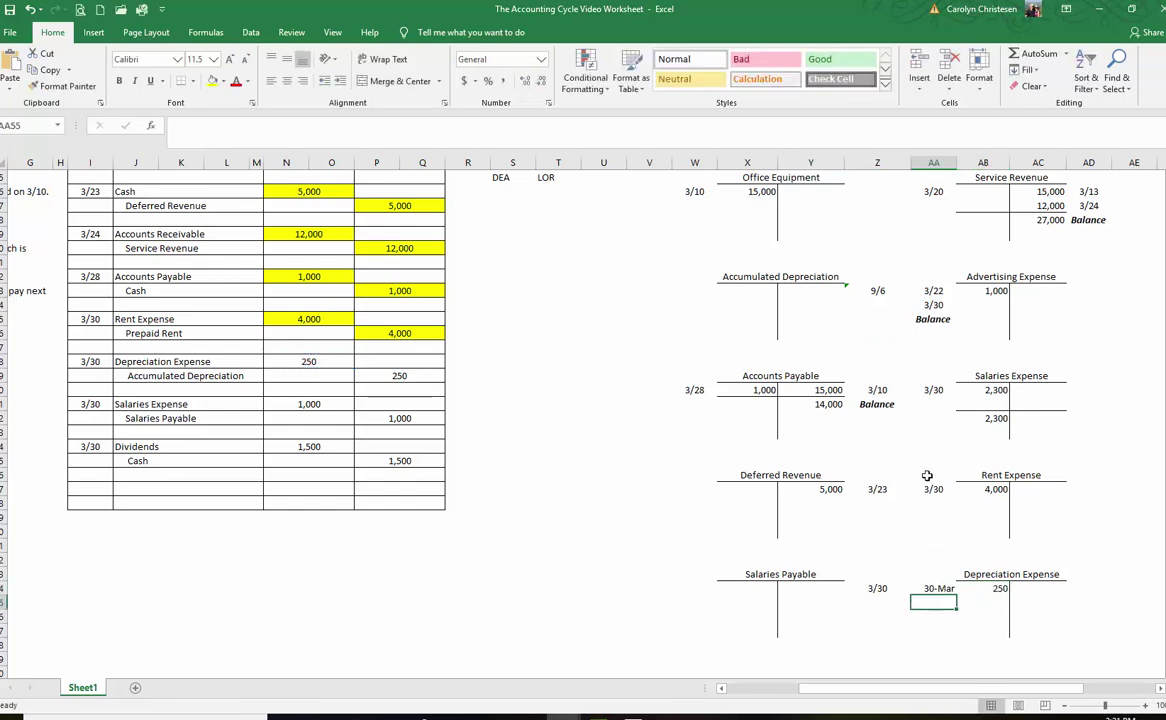
click(933, 489)
click(60, 86)
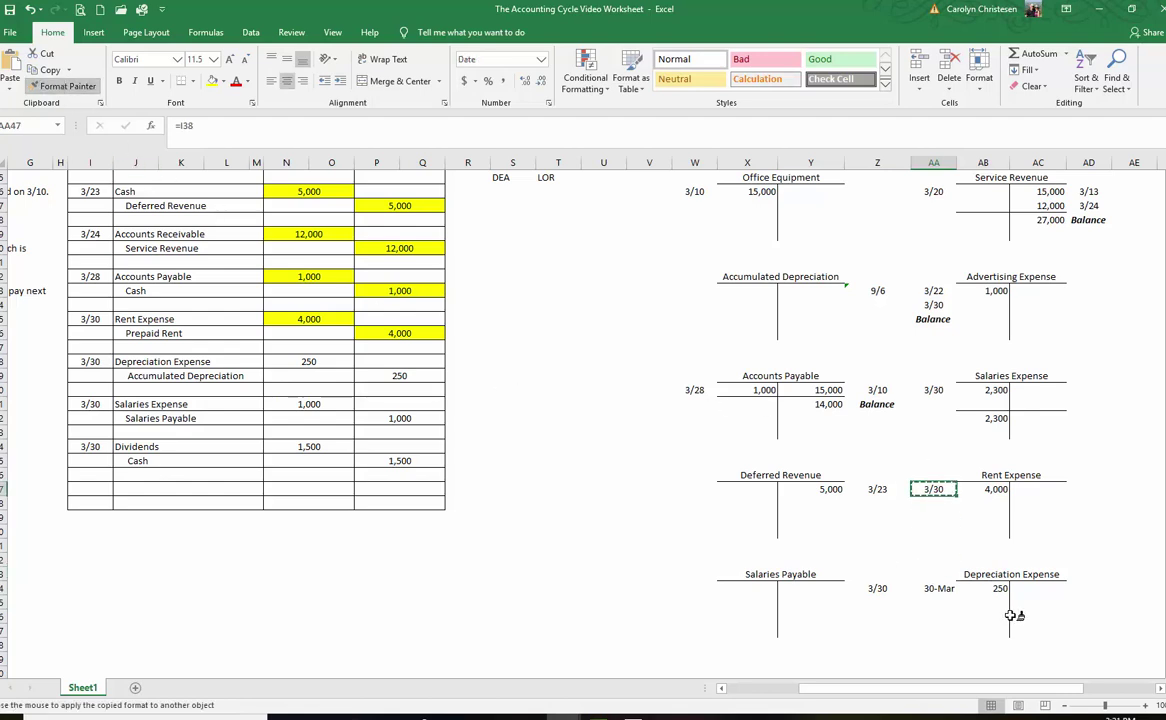
click(933, 589)
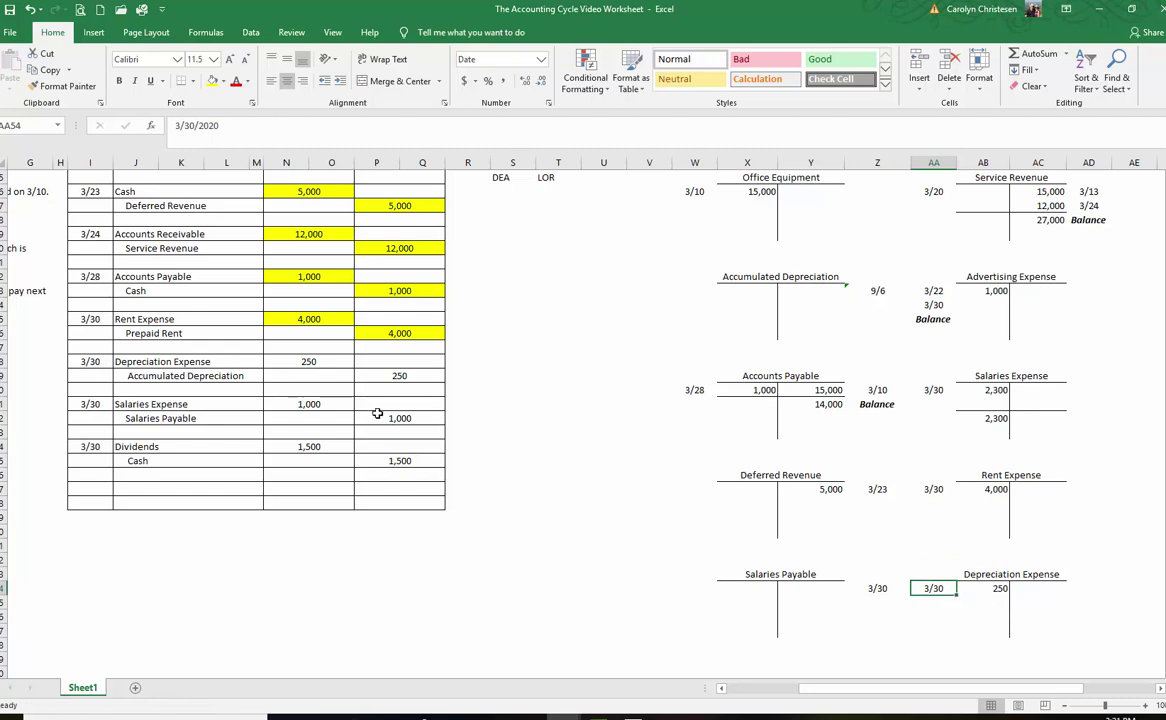
click(308, 361)
click(211, 81)
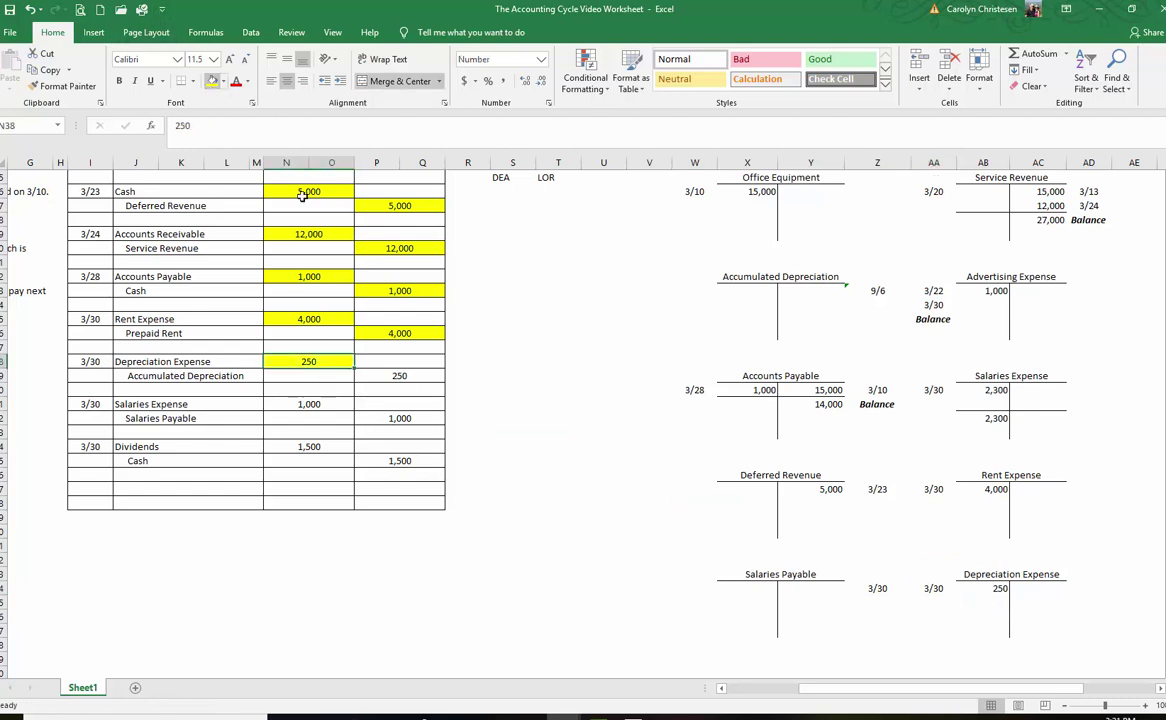
- Post the 3/30 credit of 250 to the Accumulated Depreciation T-account by linking the journal amount, and fill that journal amount yellow
mouse_move(884, 697)
mouse_down()
mouse_move(943, 693)
mouse_move(907, 693)
mouse_up()
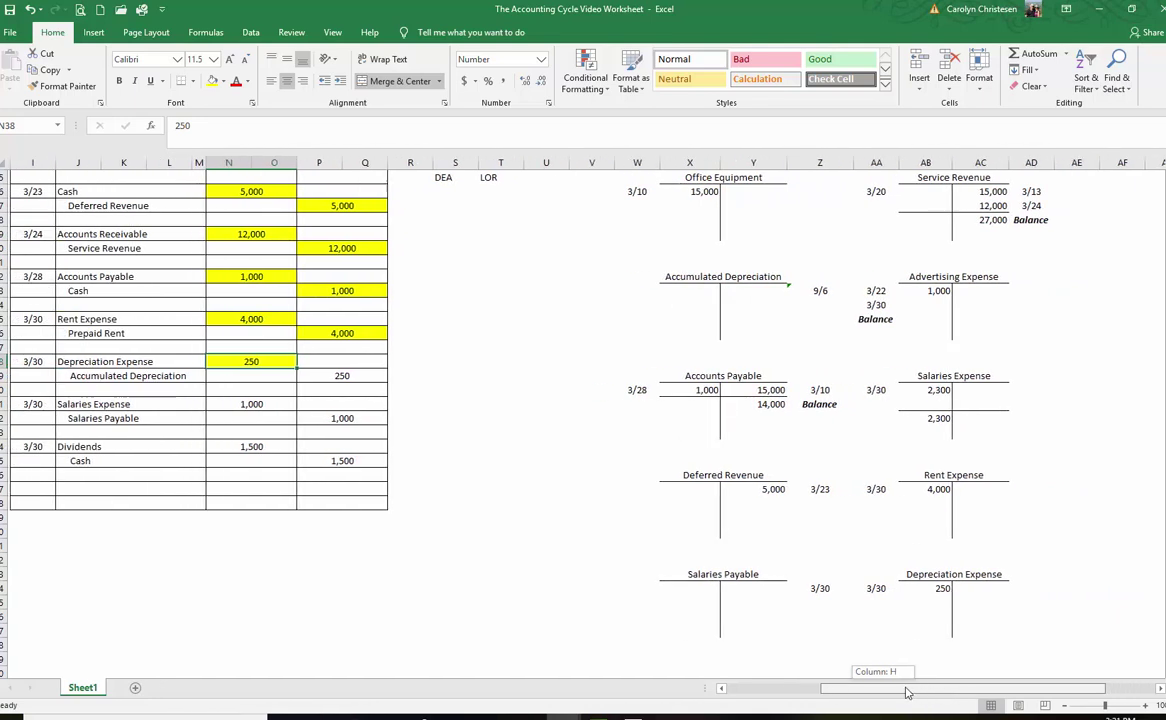
click(743, 290)
text(=)
click(339, 376)
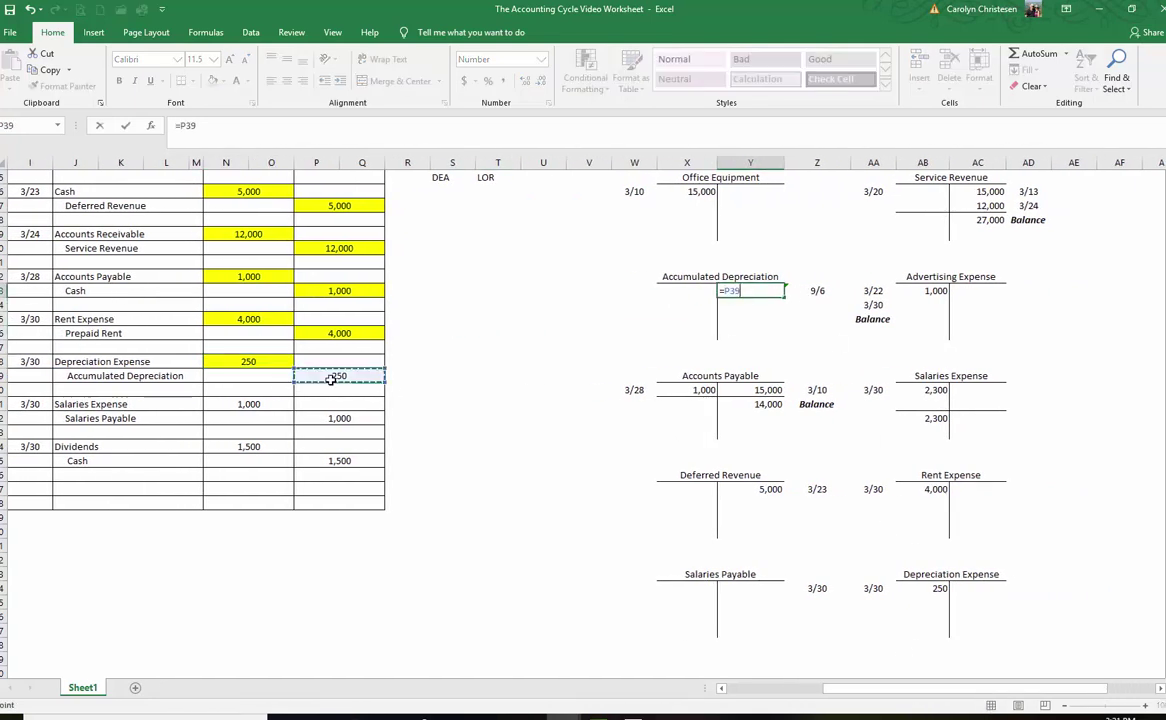
key(Return)
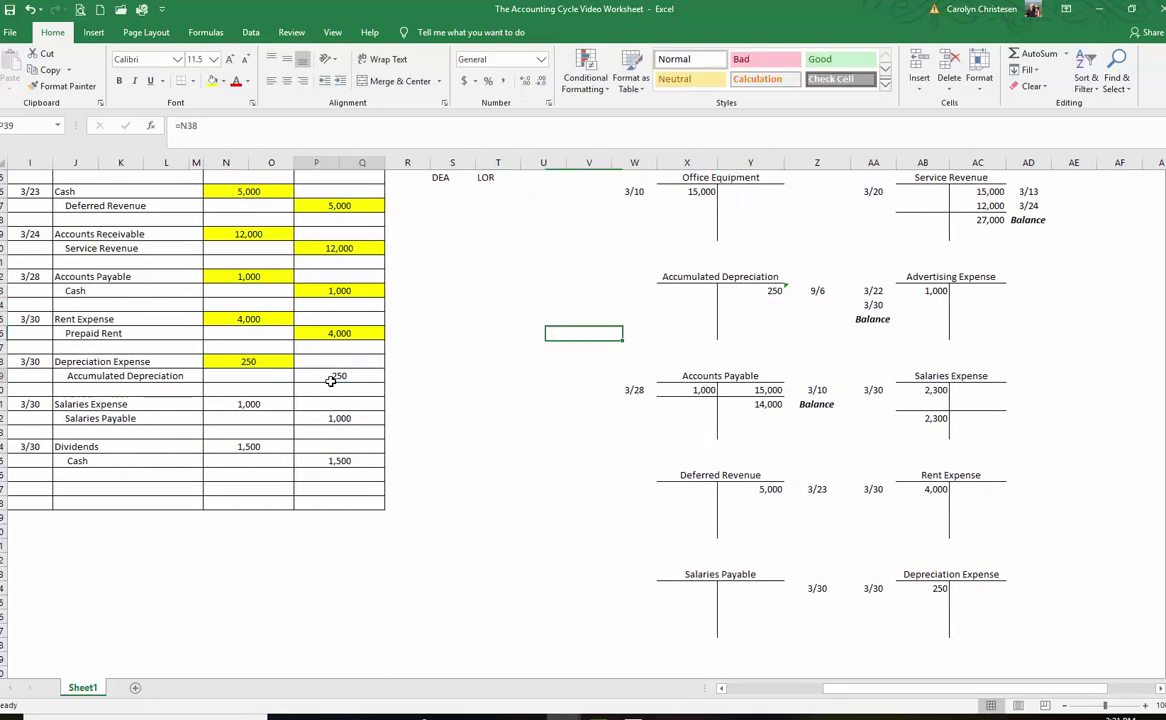
click(339, 376)
click(212, 81)
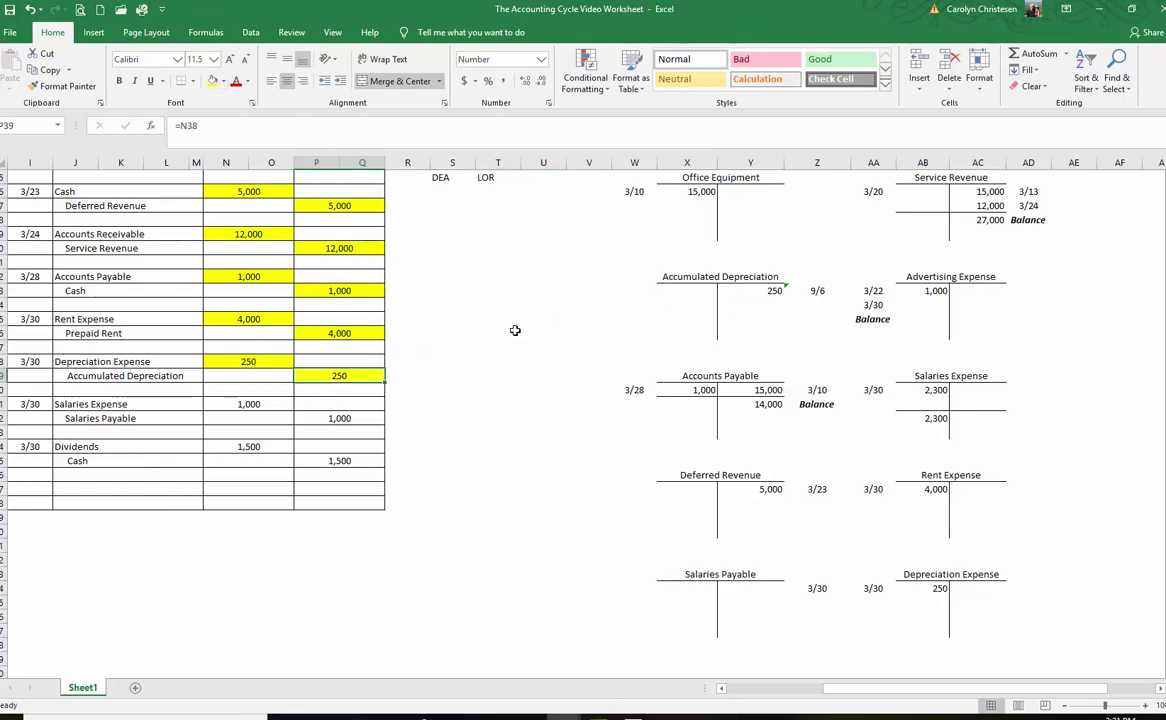
- Date the Accumulated Depreciation T-account's 250 credit posting 3/30
click(817, 289)
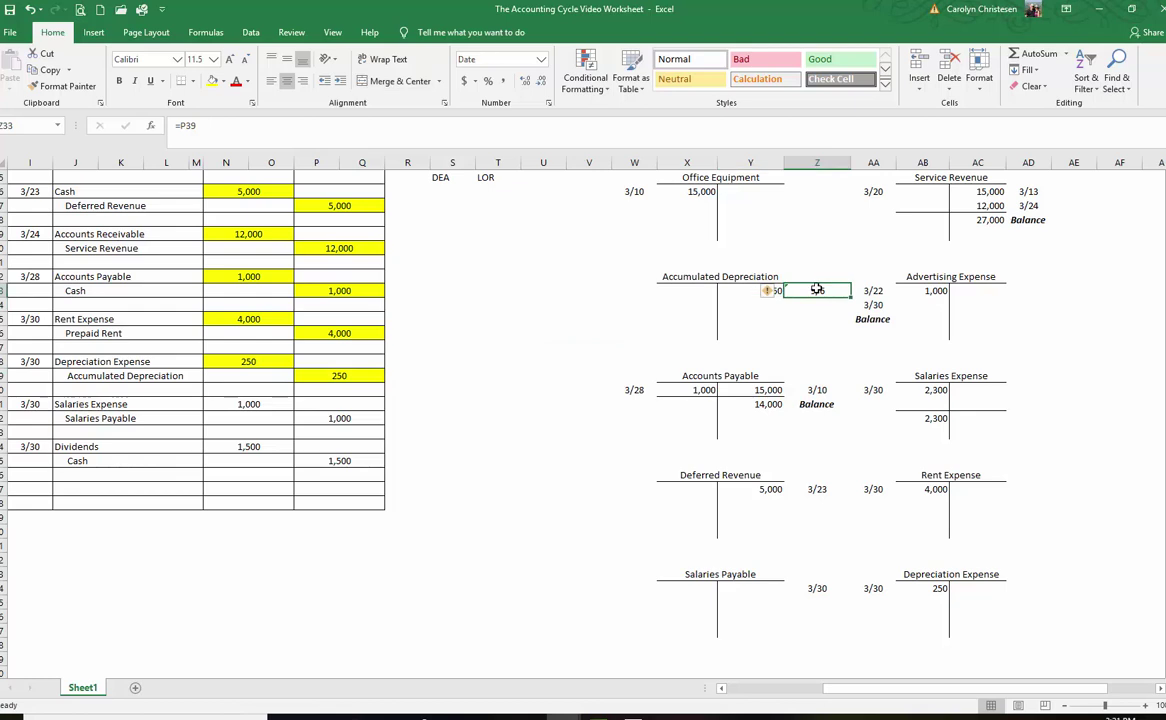
text(3/30)
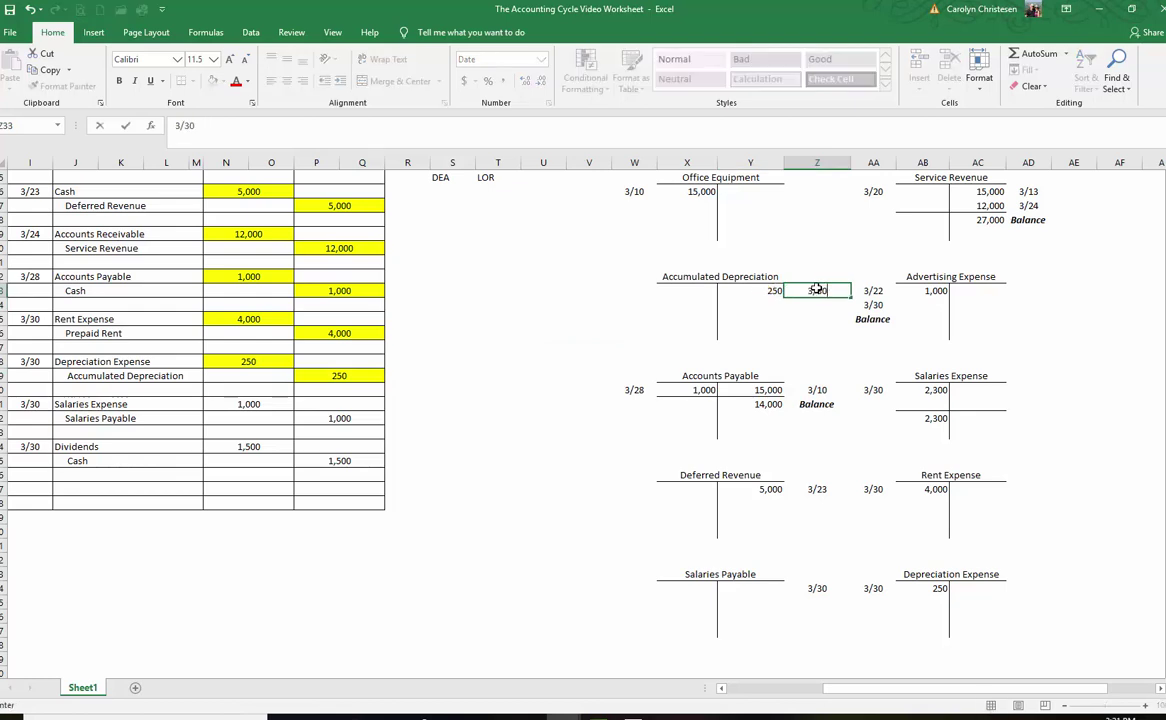
key(Return)
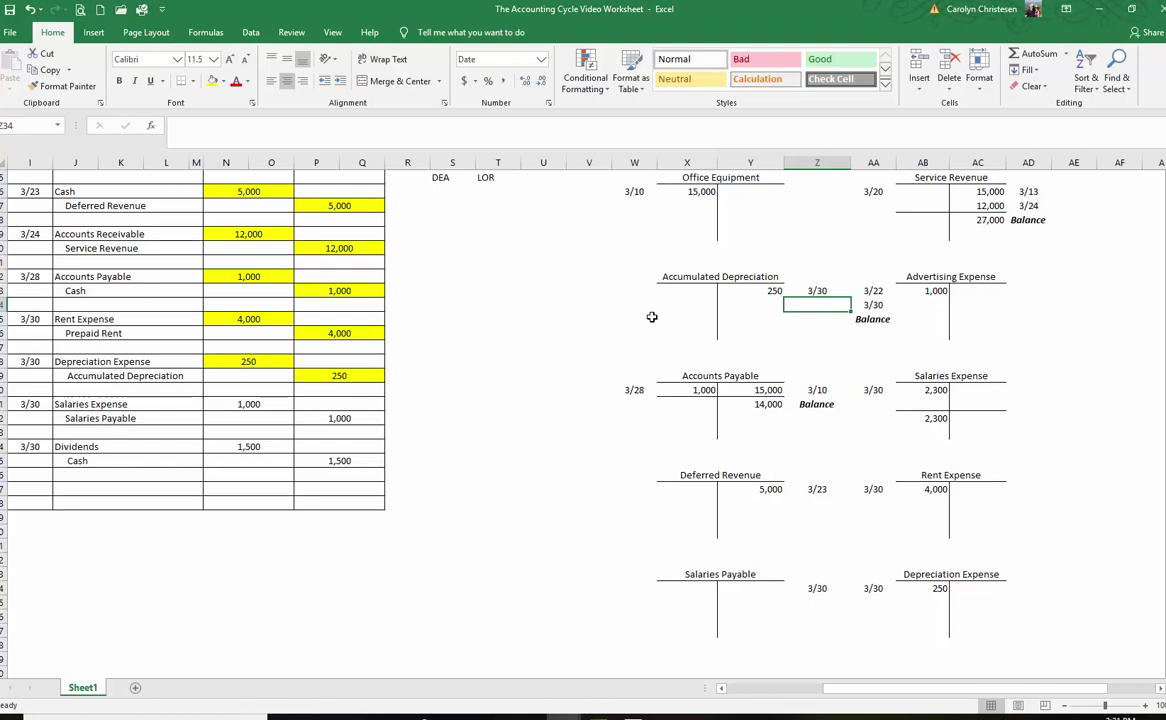
- Post the 3/30 debit of 1,000 to the Salaries Expense T-account below the 2,300 by linking the journal amount
scroll(651, 317, up, 1)
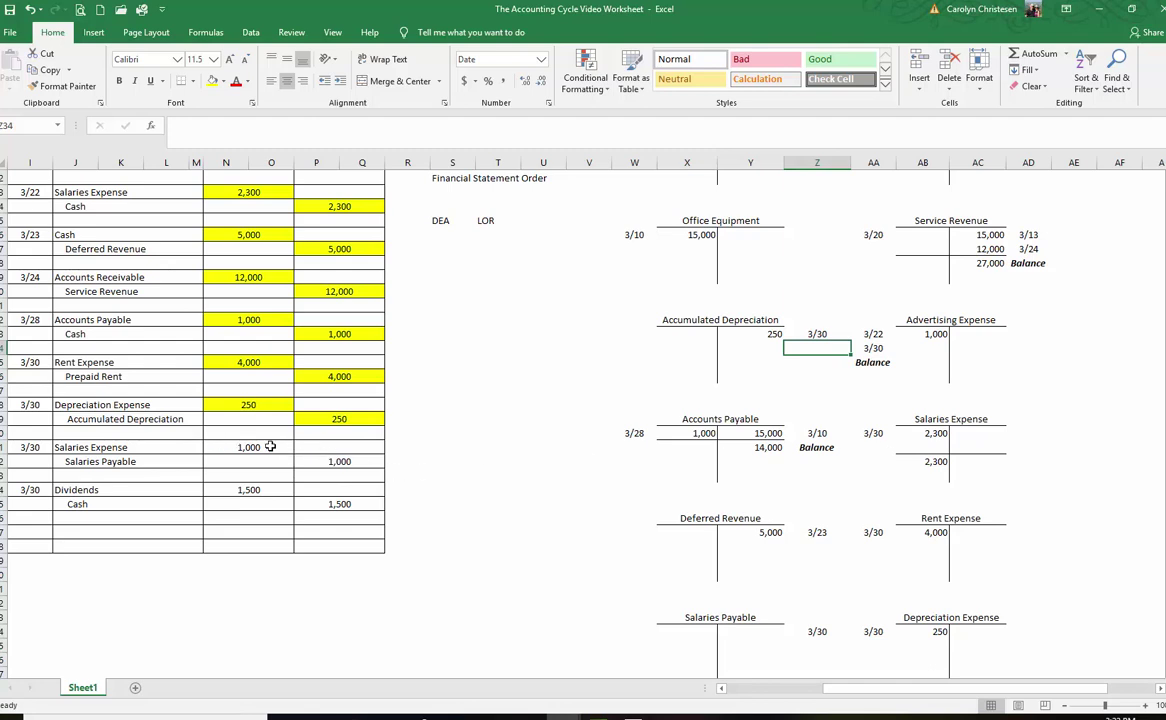
click(925, 448)
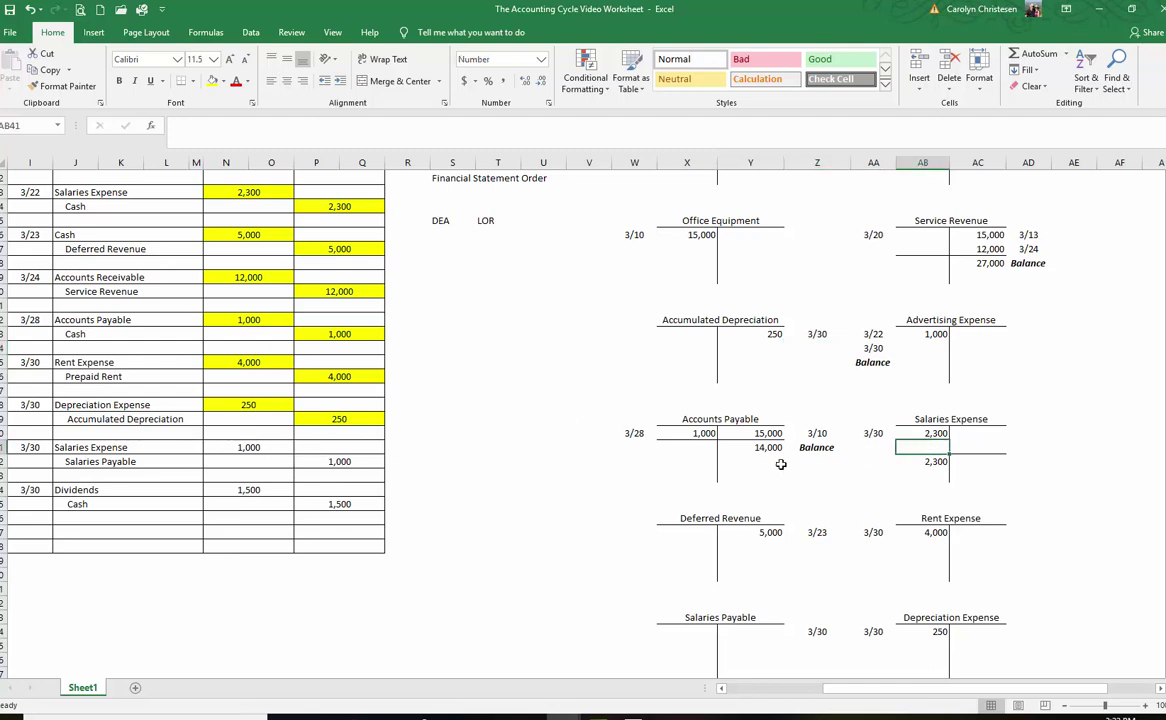
text(=)
click(240, 447)
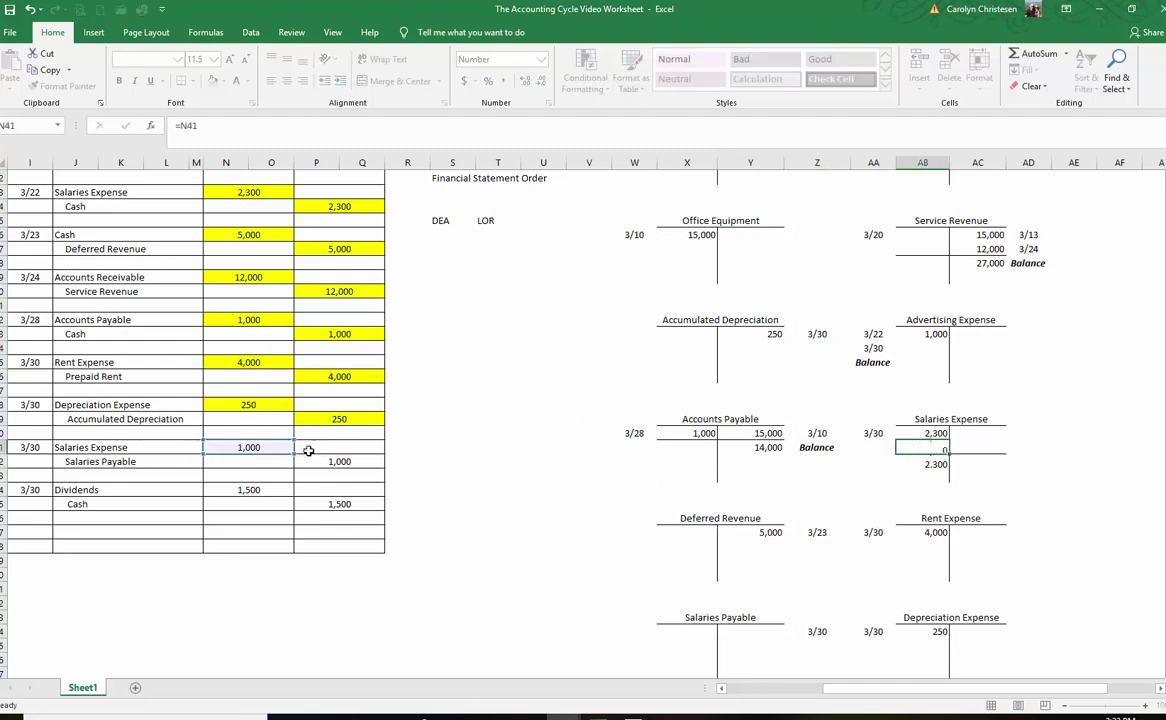
key(Return)
- Date the second Salaries Expense posting 3/30 in the same format as the first, and fill the journal's 1,000 Salaries Expense debit yellow
click(873, 433)
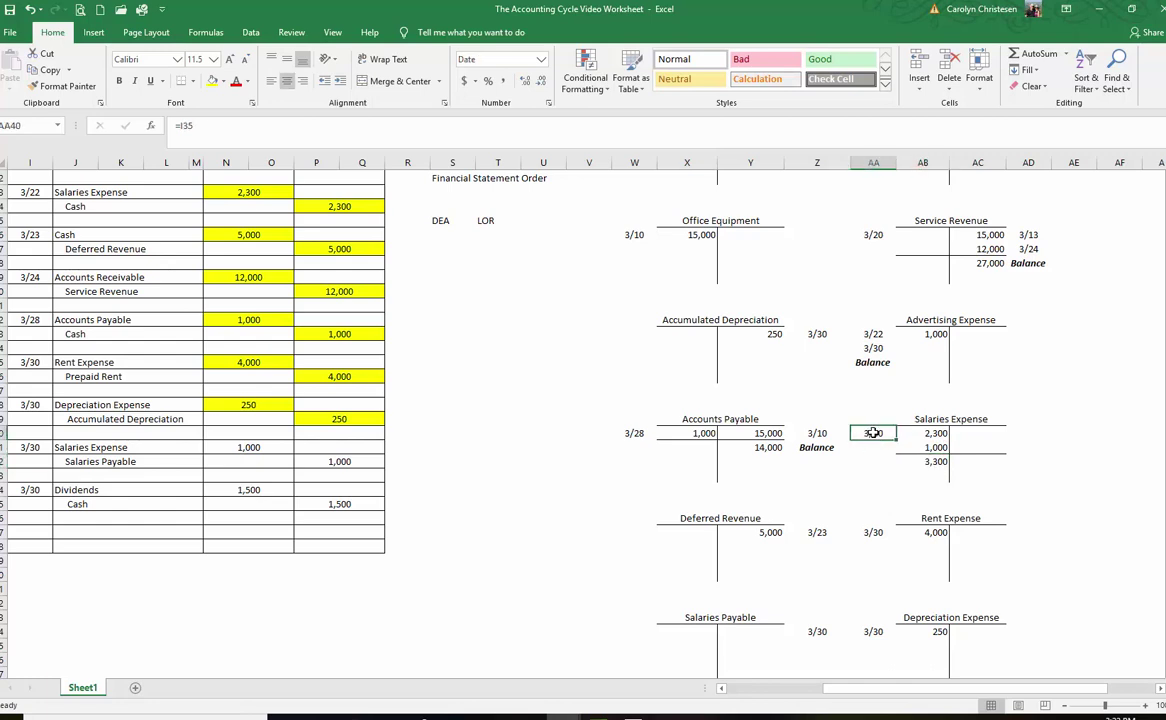
key(ctrl+c)
click(876, 447)
key(ctrl+v)
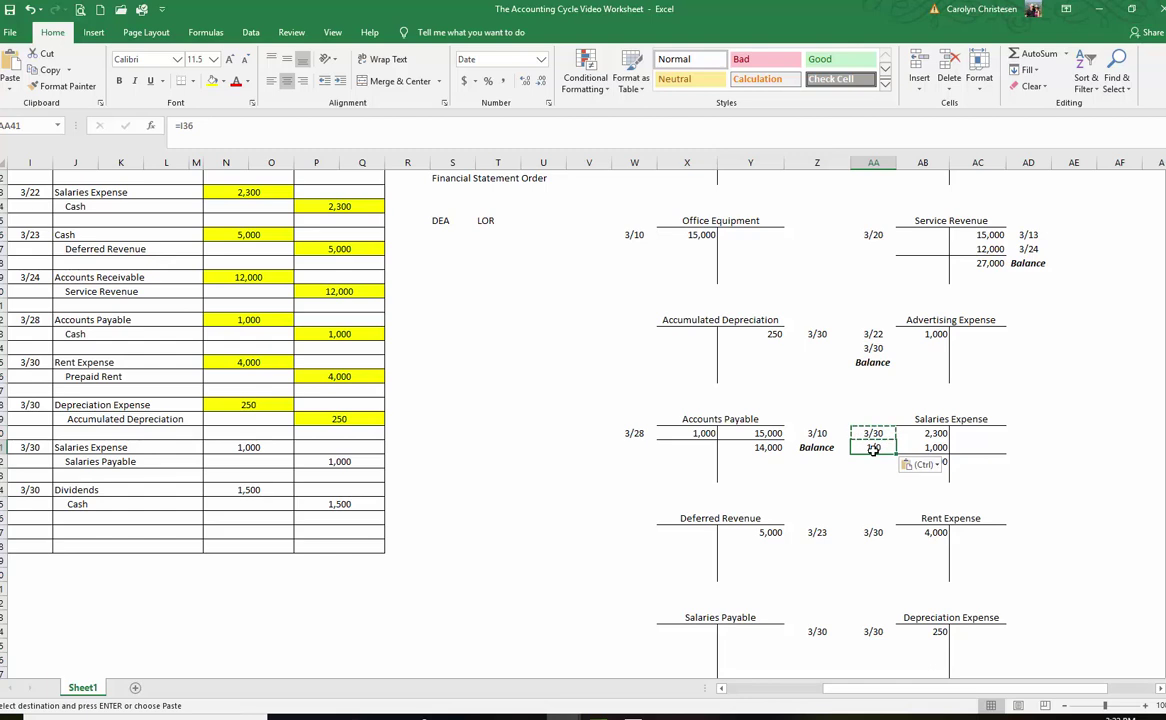
text(3/30)
key(Return)
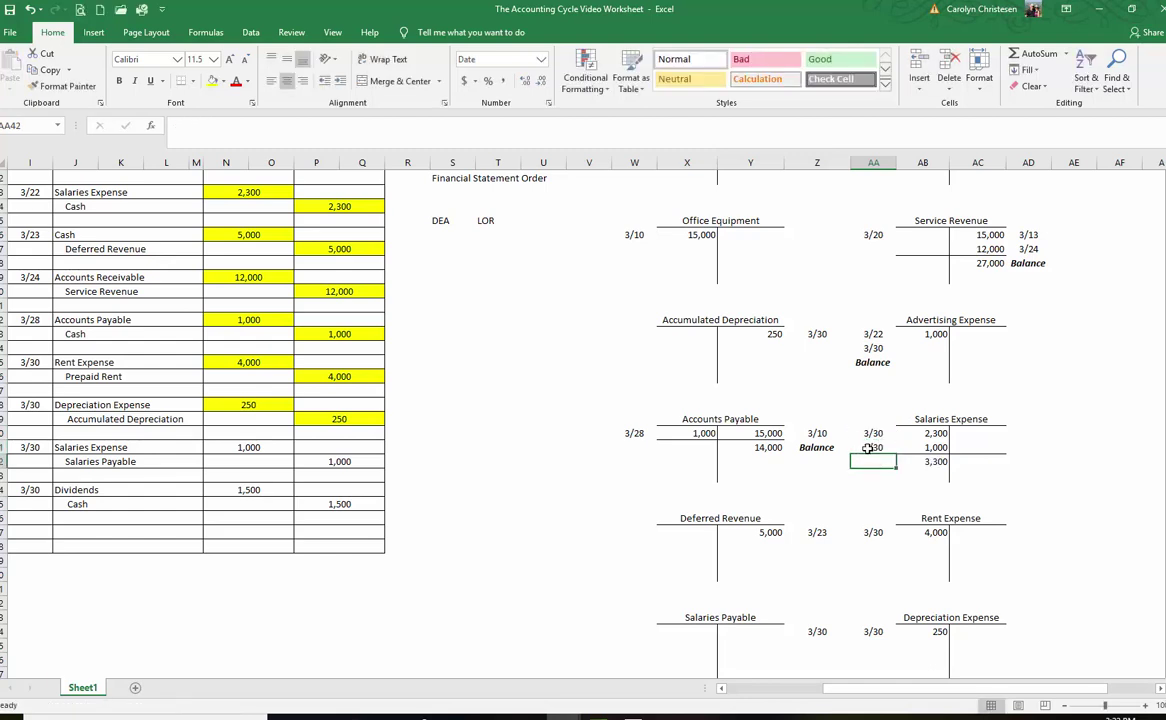
click(247, 449)
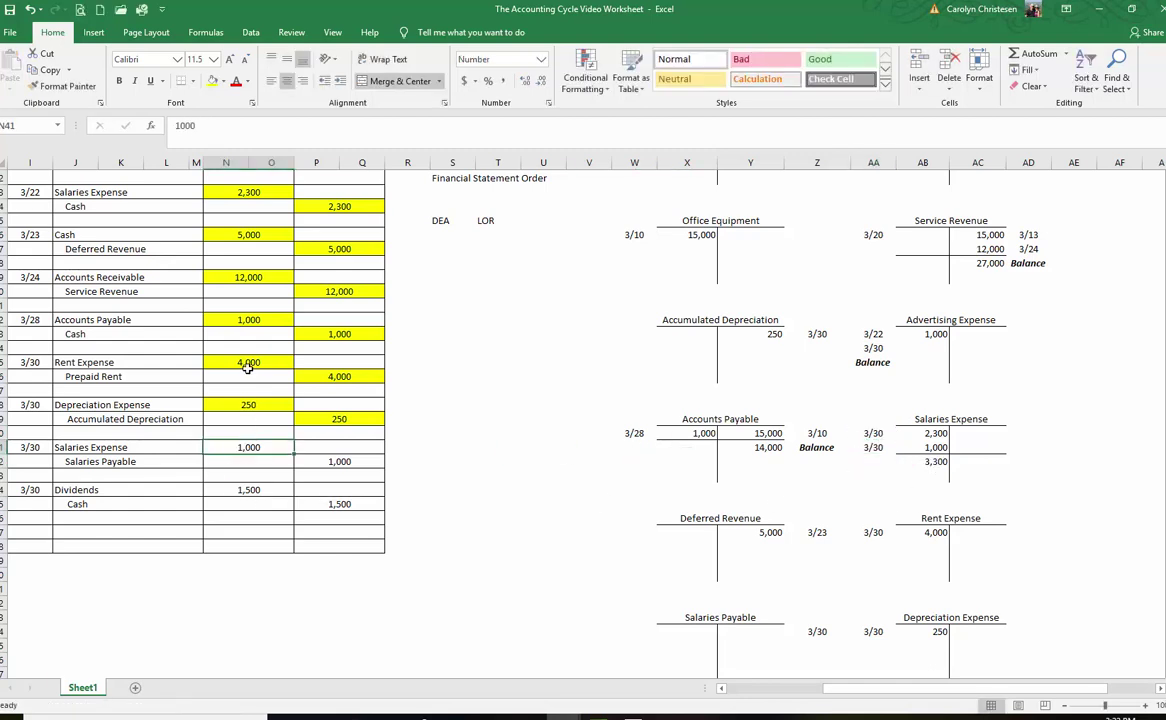
click(211, 81)
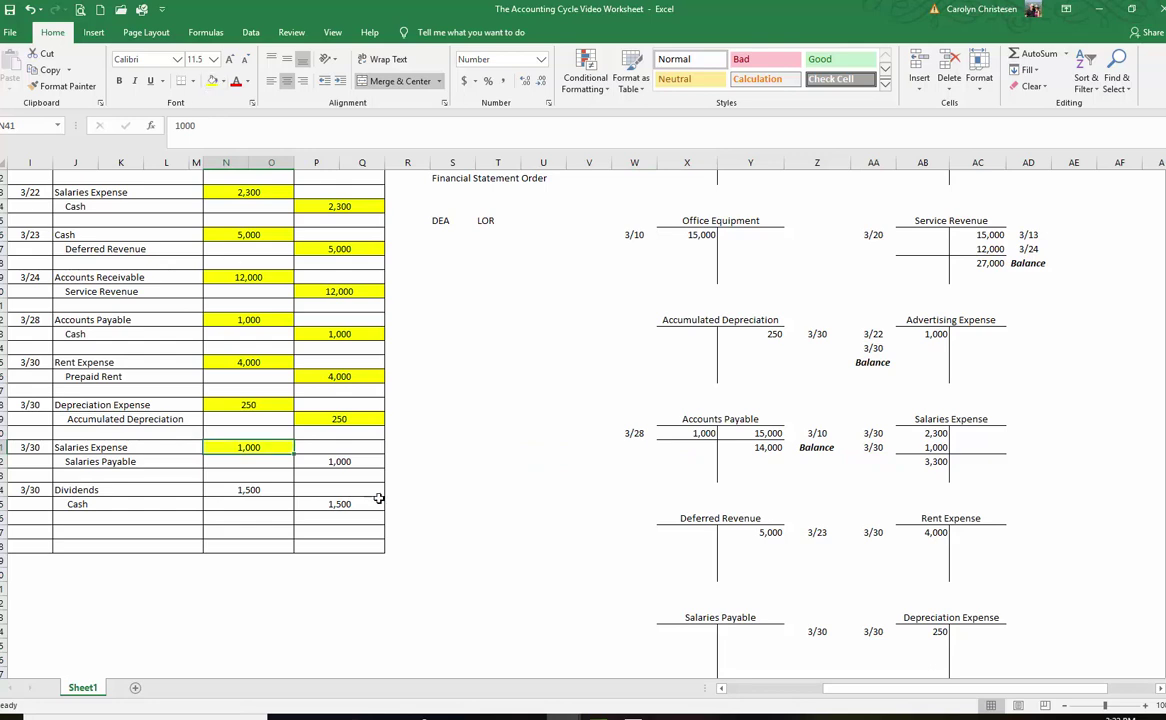
- Post the 3/30 credit of 1,000 to the Salaries Payable T-account by linking the journal amount, and fill that journal amount yellow
click(335, 462)
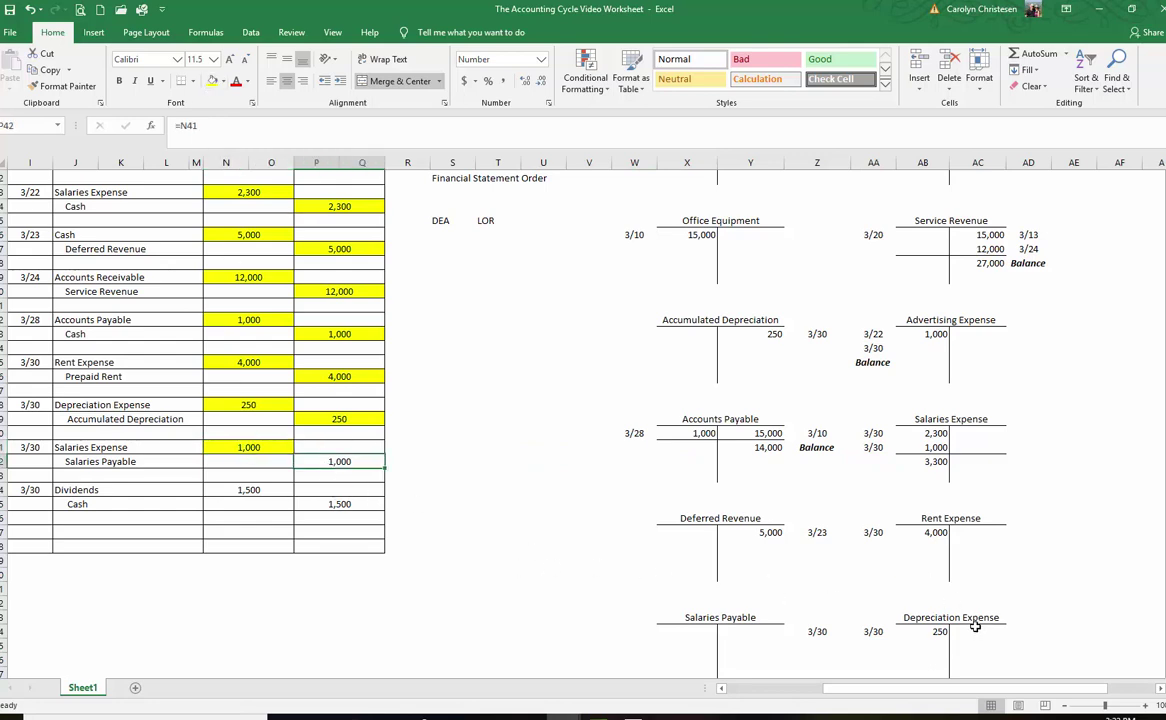
click(740, 632)
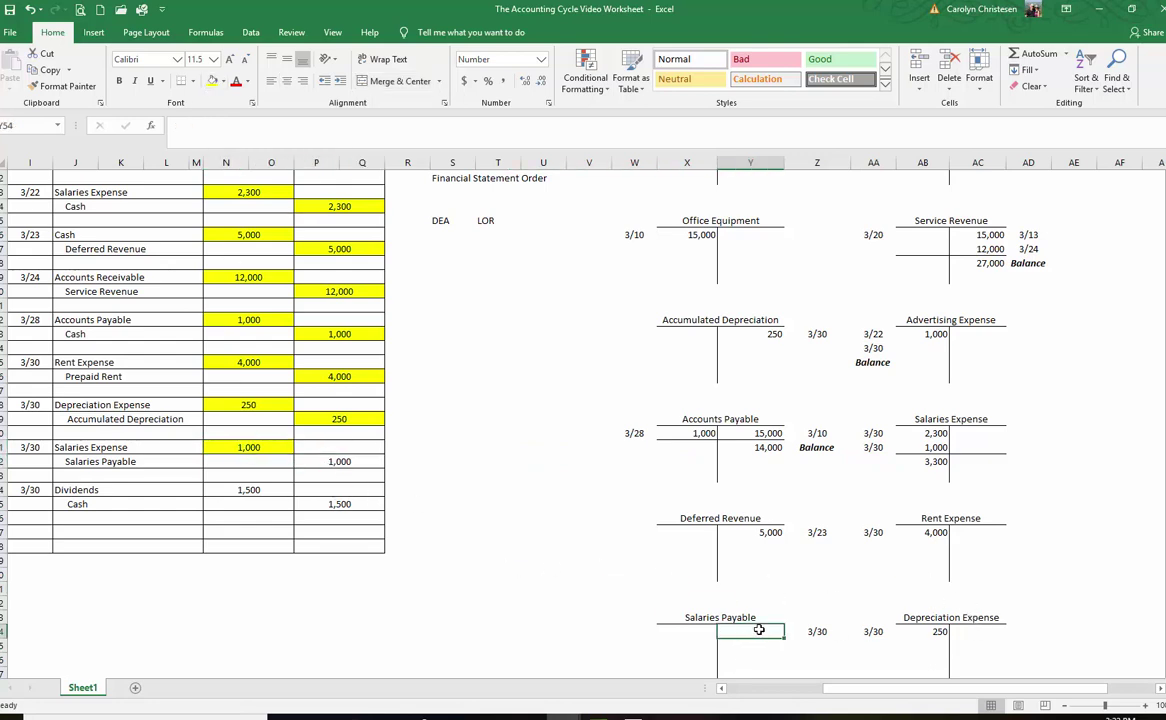
text(=)
click(339, 462)
key(Return)
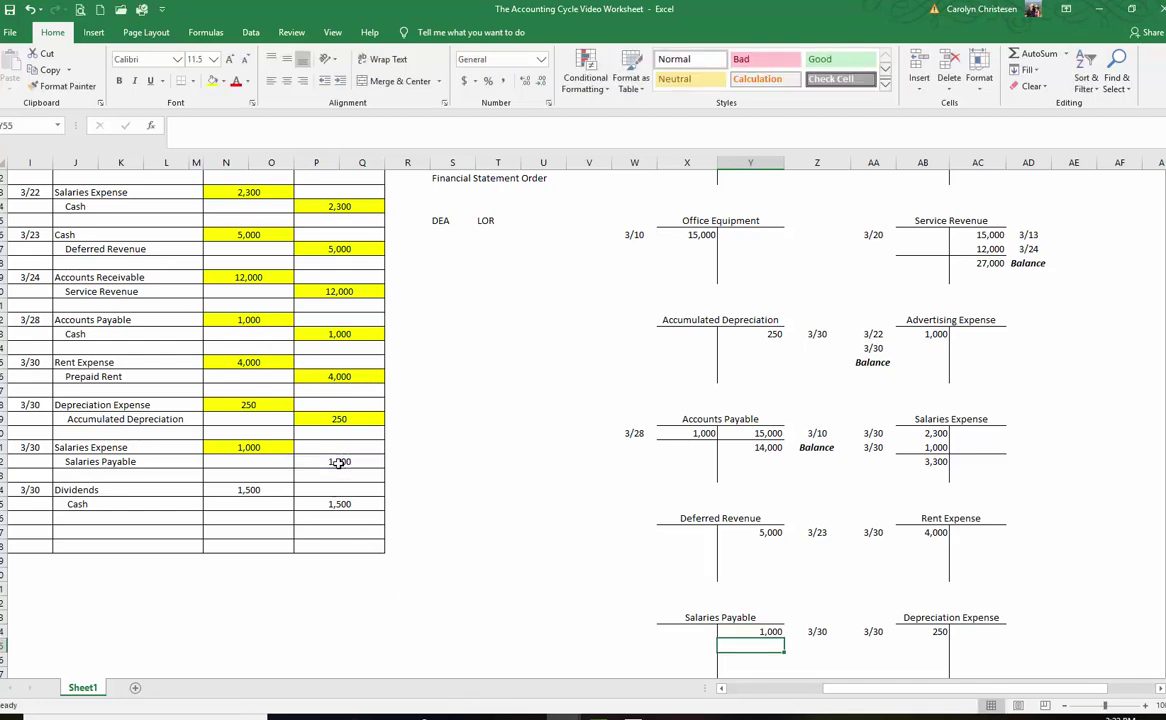
click(342, 461)
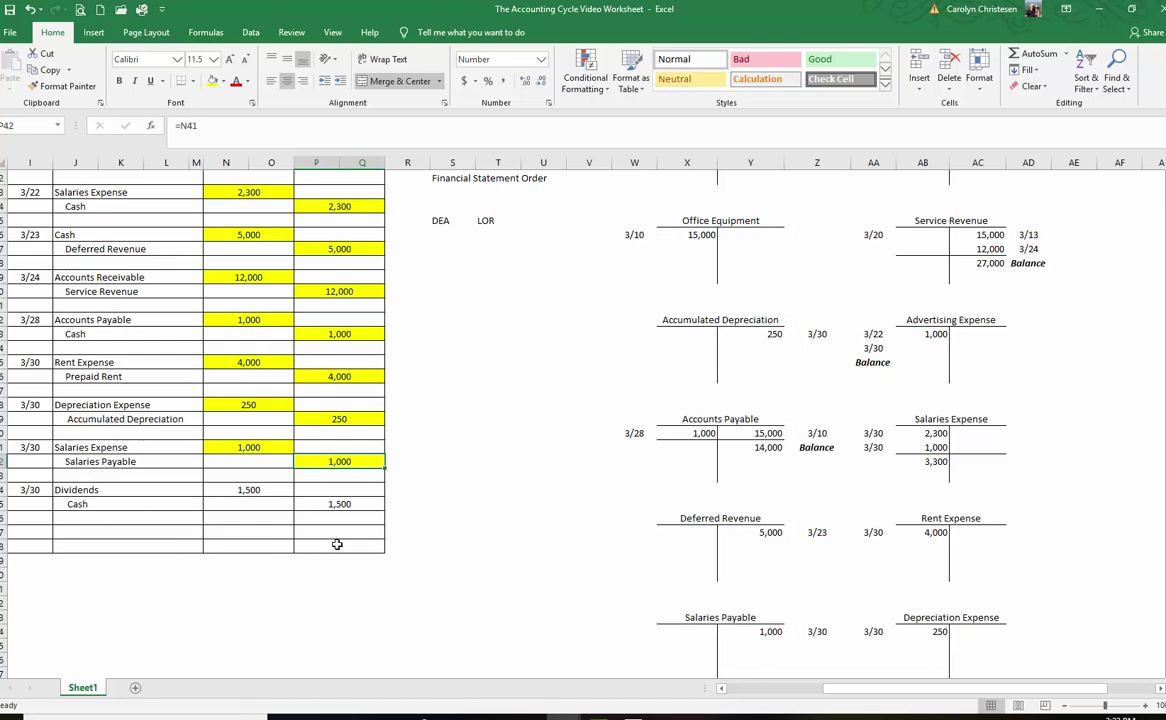
- Post the 1,500 debit to the Dividends T-account by linking the journal amount, and date the posting 3/30
click(250, 490)
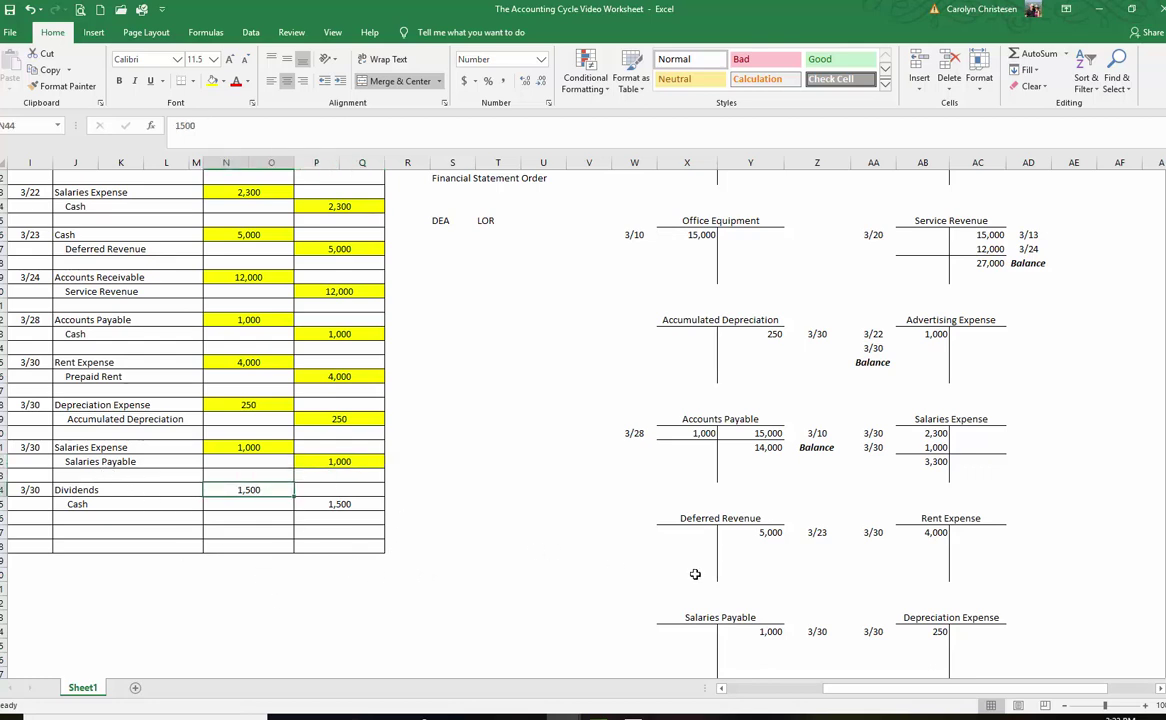
scroll(695, 574, up, 5)
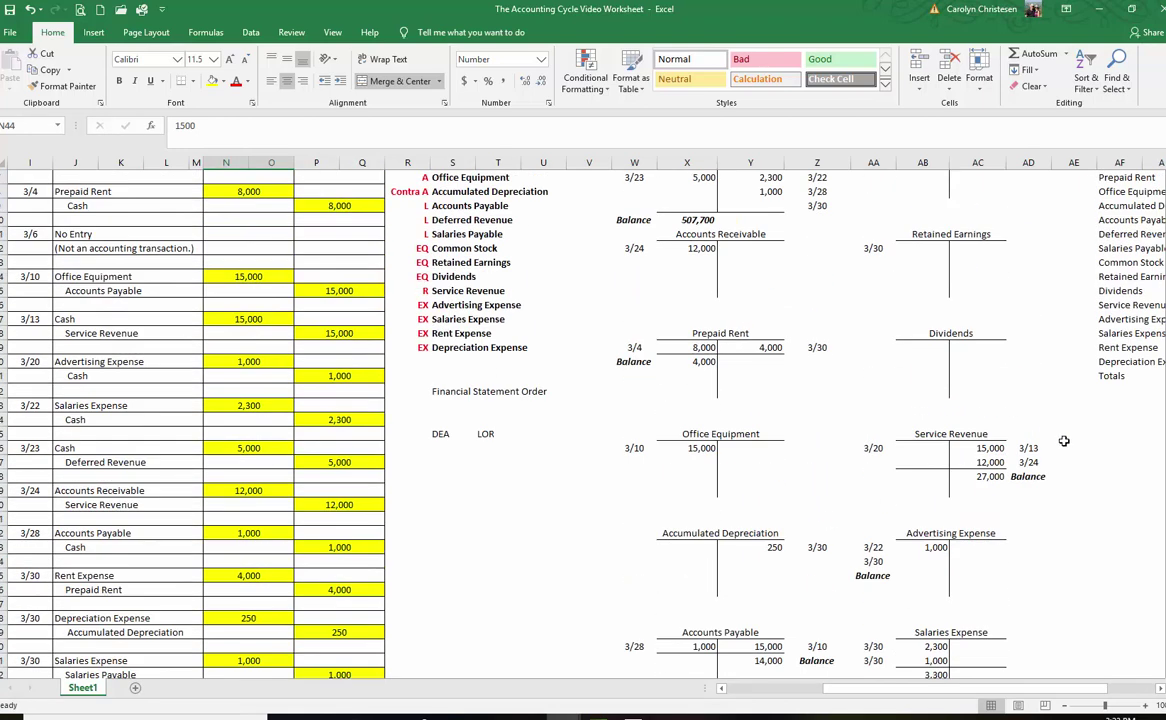
click(922, 347)
scroll(312, 513, down, 1)
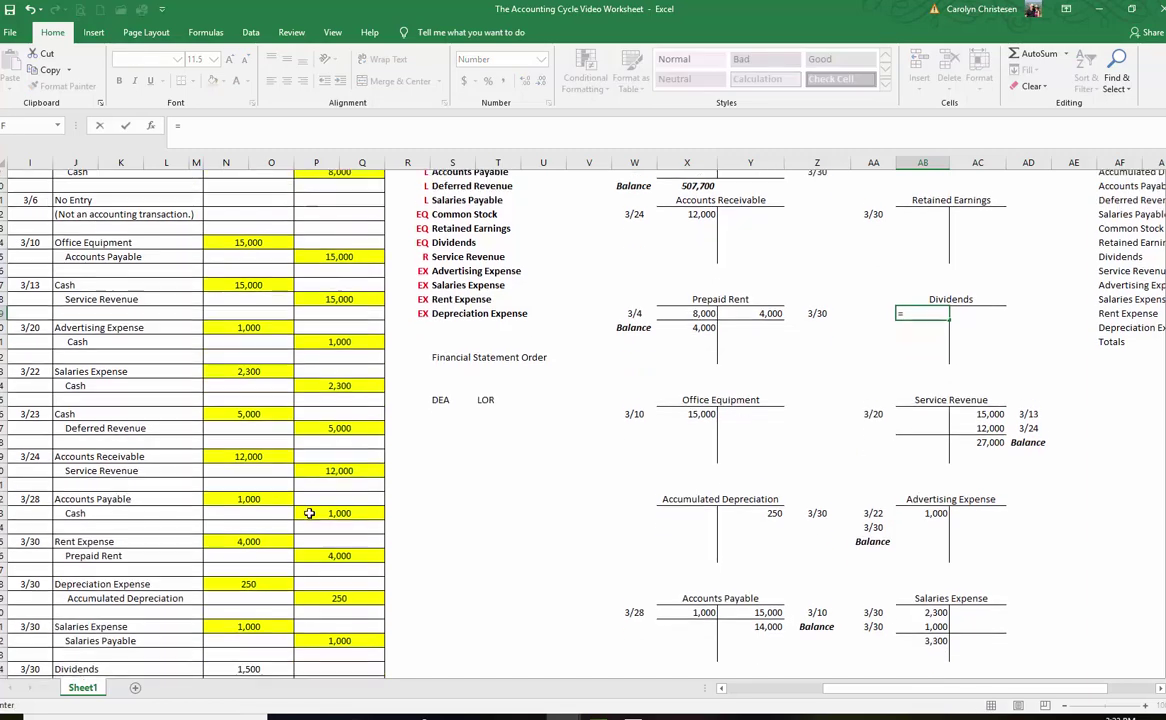
text(1500)
key(Return)
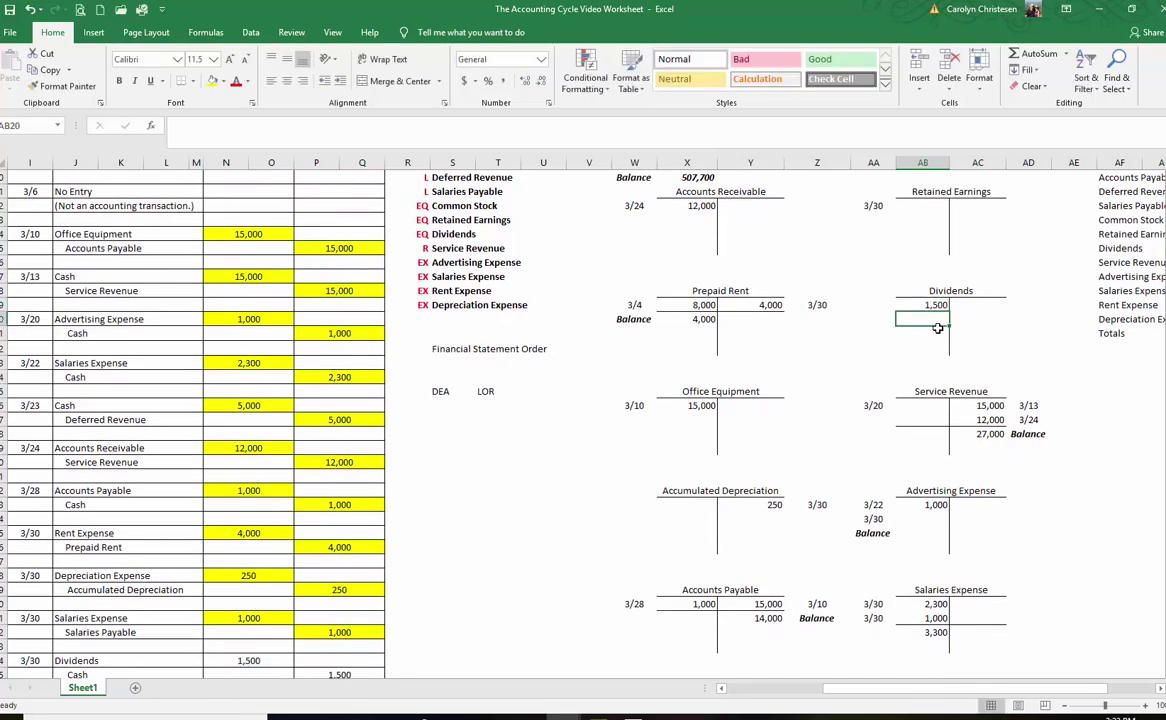
click(884, 304)
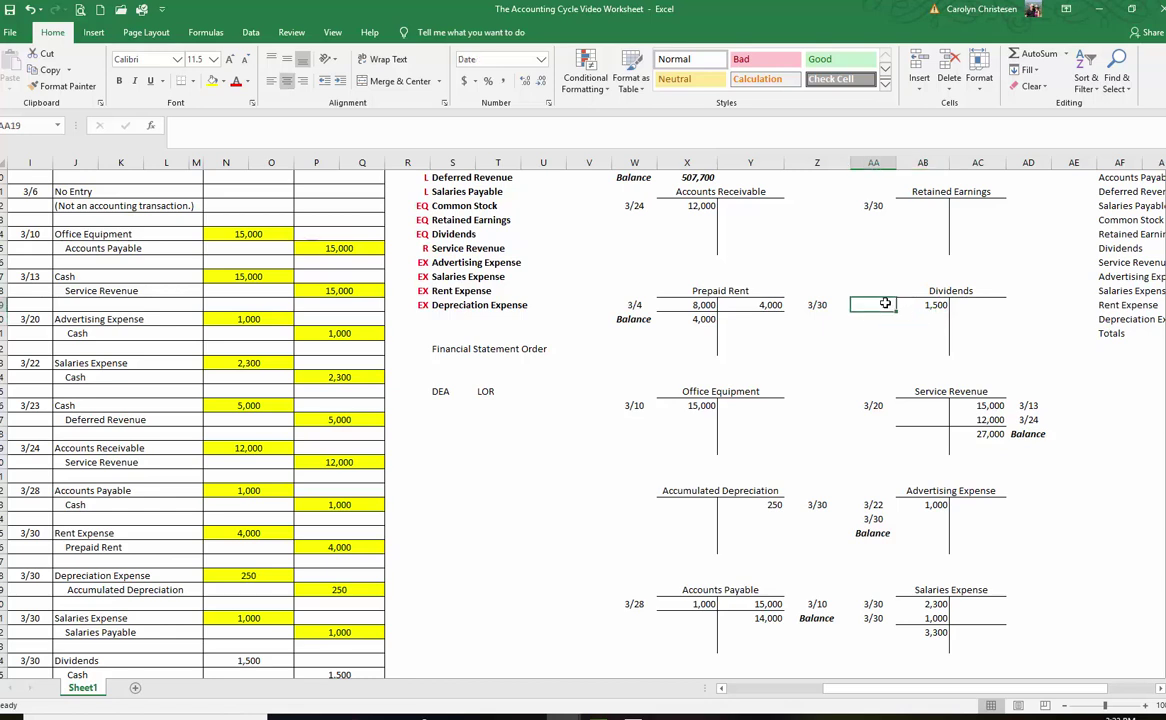
text(3/30)
key(Return)
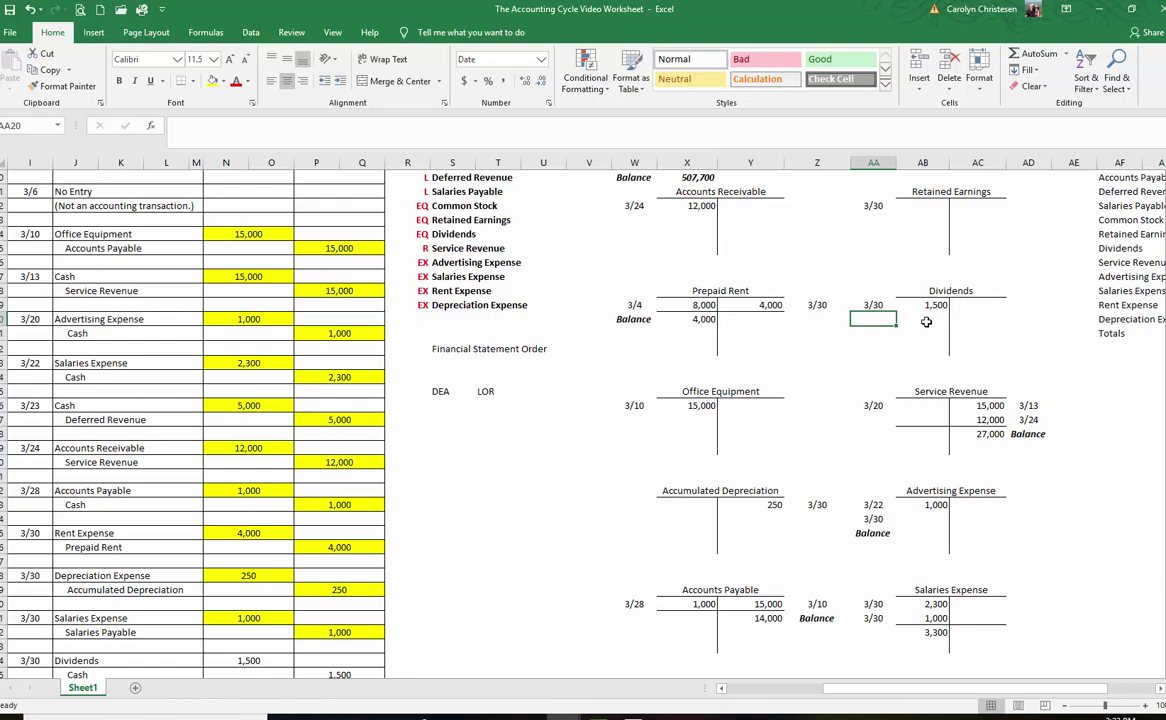
- Fill the journal's 3/30 Dividends debit and Cash credit of 1,500 yellow
scroll(926, 321, up, 3)
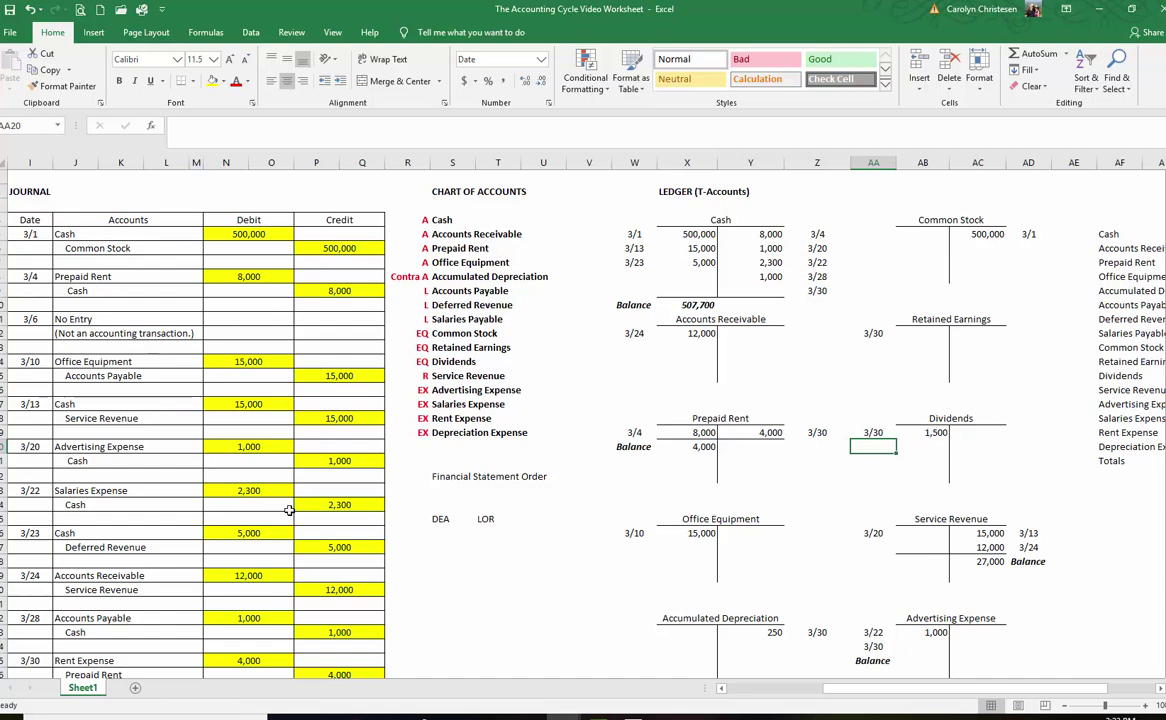
scroll(300, 500, down, 6)
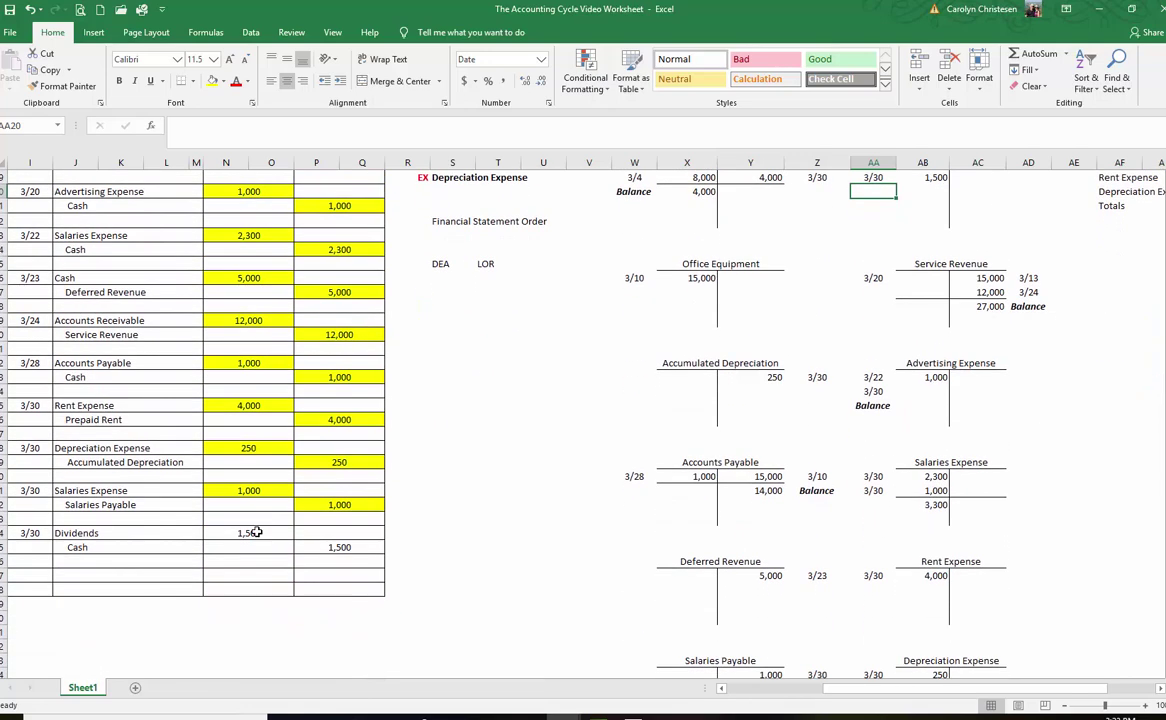
click(256, 532)
click(211, 81)
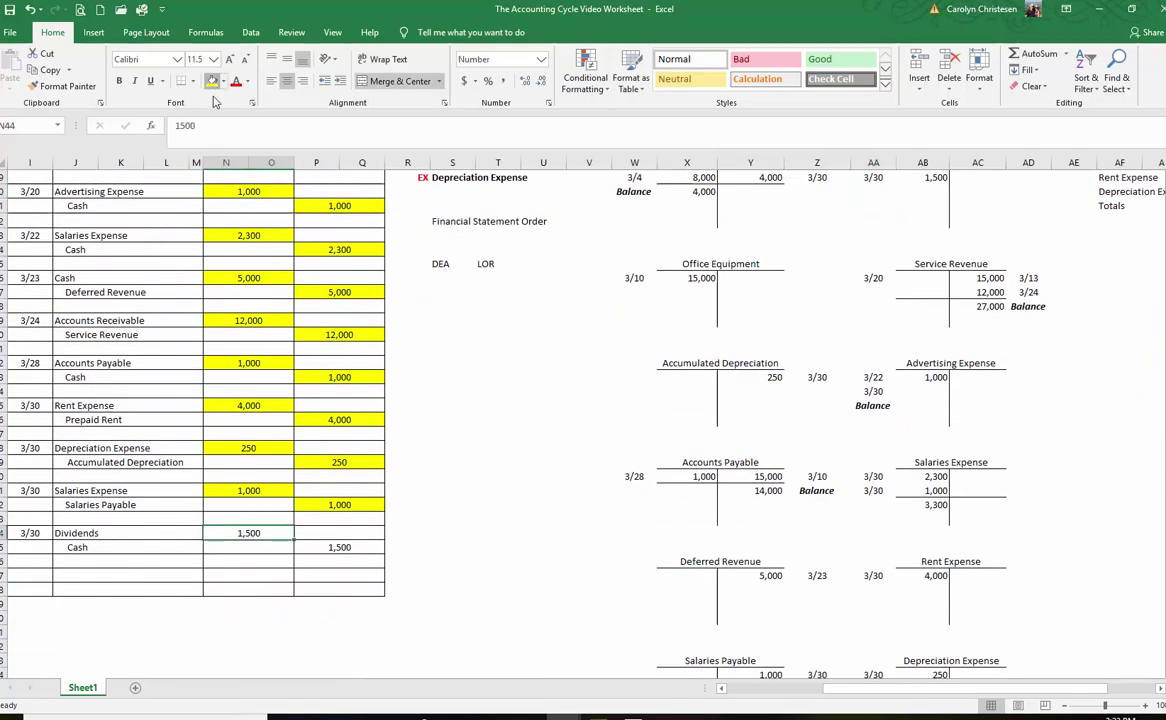
click(345, 546)
- Post the 3/30 credit of 1,500 to the Cash T-account's credit side by linking the journal's Cash amount
scroll(533, 333, up, 6)
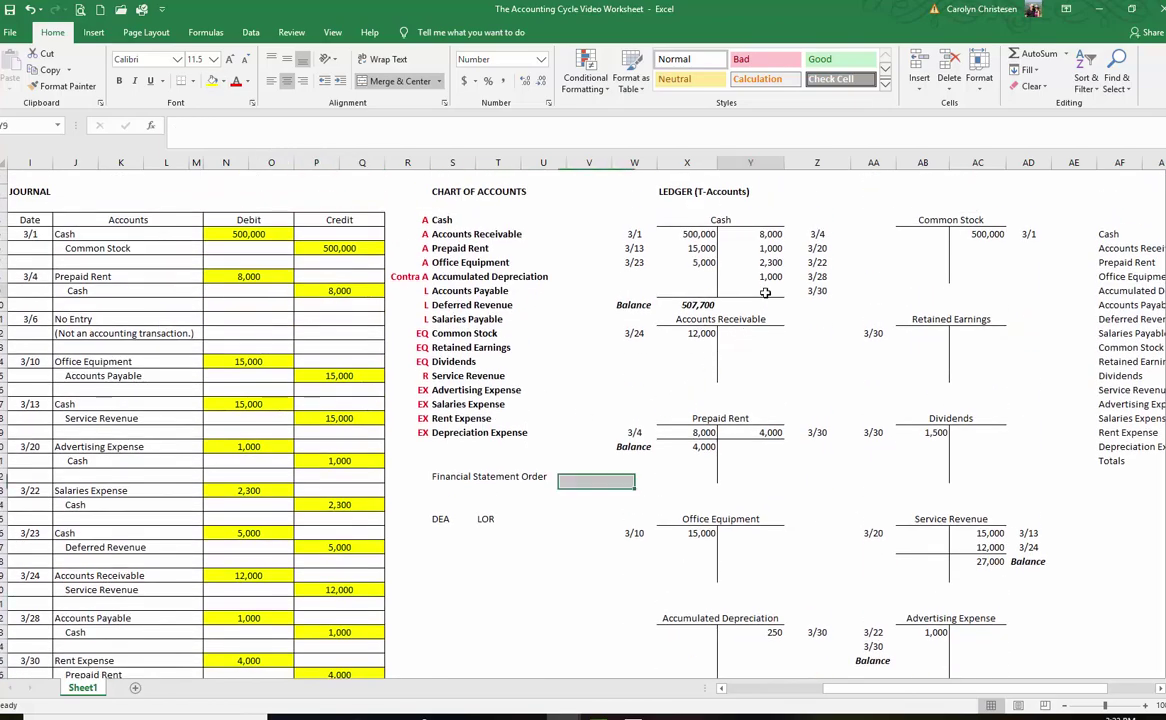
click(750, 290)
text(=)
scroll(375, 503, down, 4)
click(340, 632)
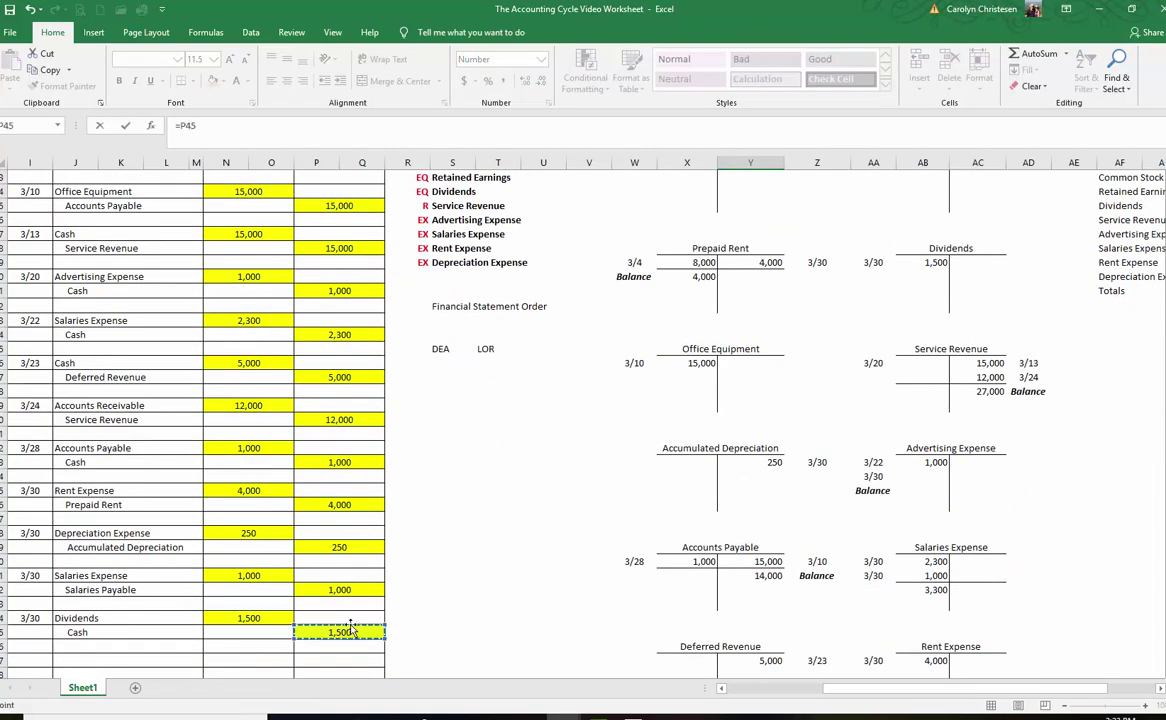
key(Return)
click(452, 632)
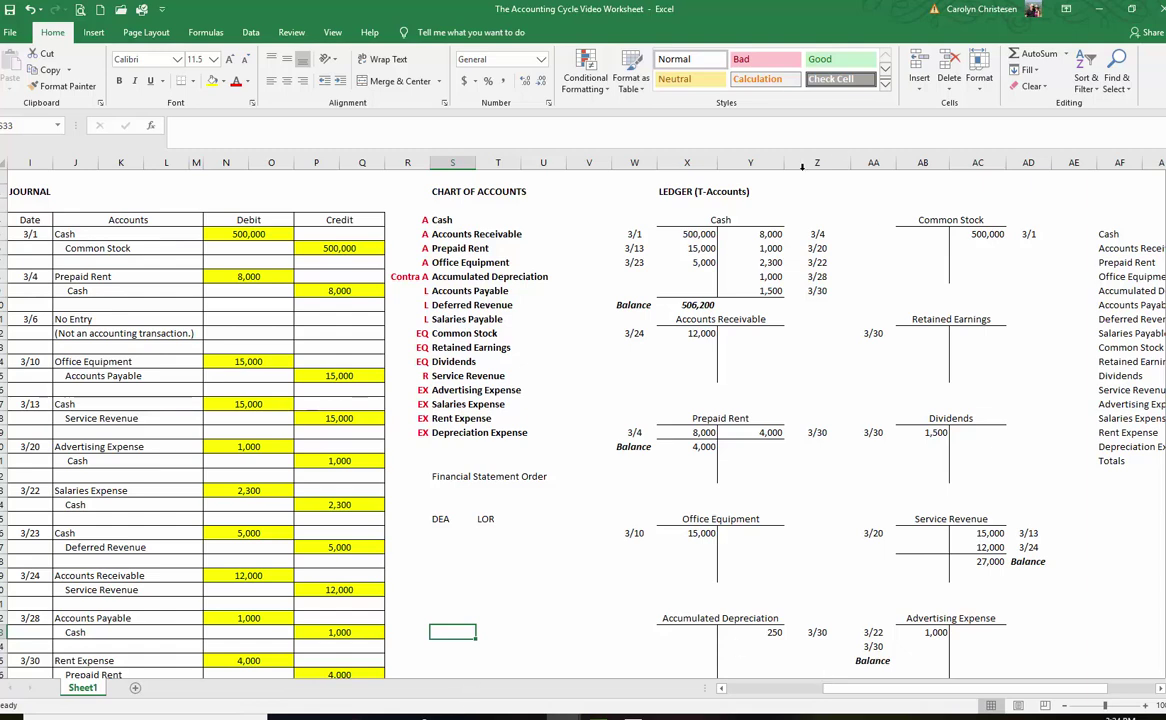
- Clear the stray 3/30 date below the 3/22 date beside the Advertising Expense T-account
click(690, 307)
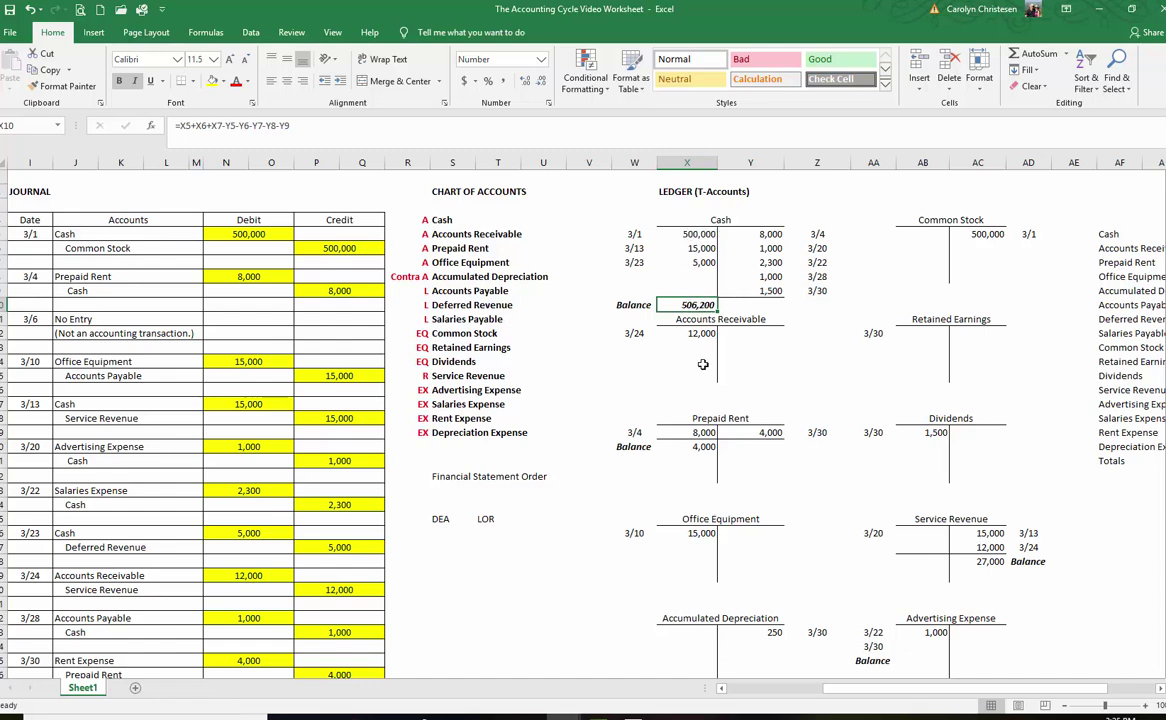
scroll(787, 463, down, 1)
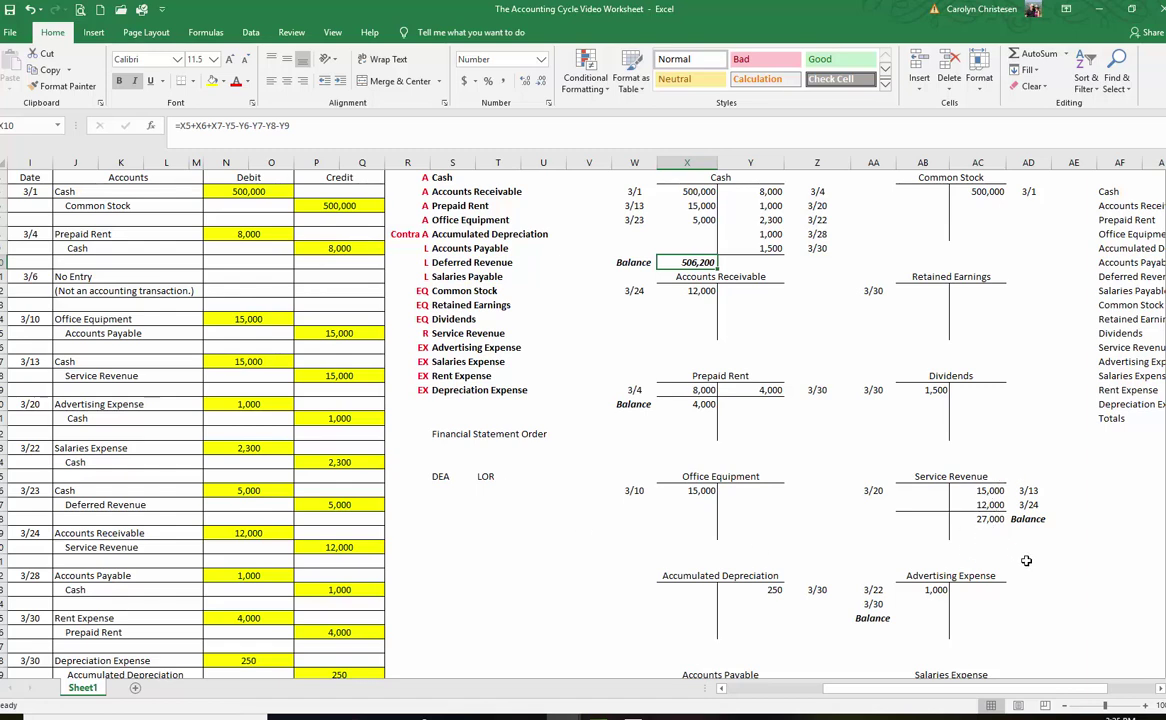
scroll(1026, 561, down, 2)
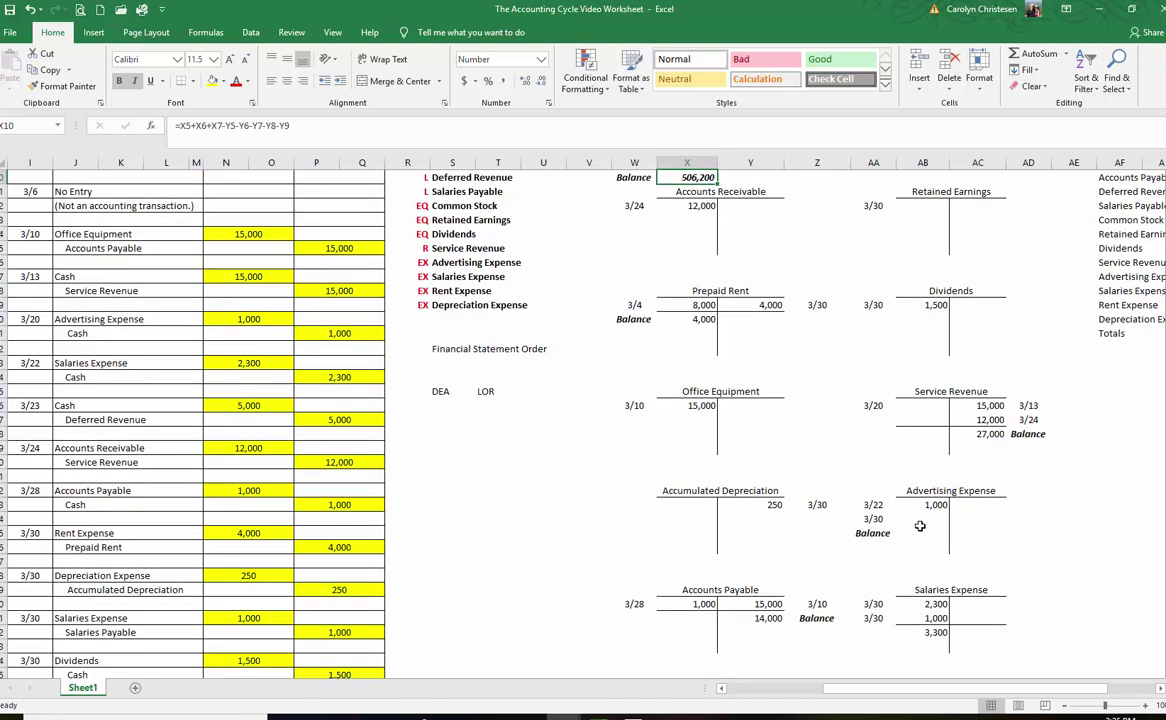
click(873, 519)
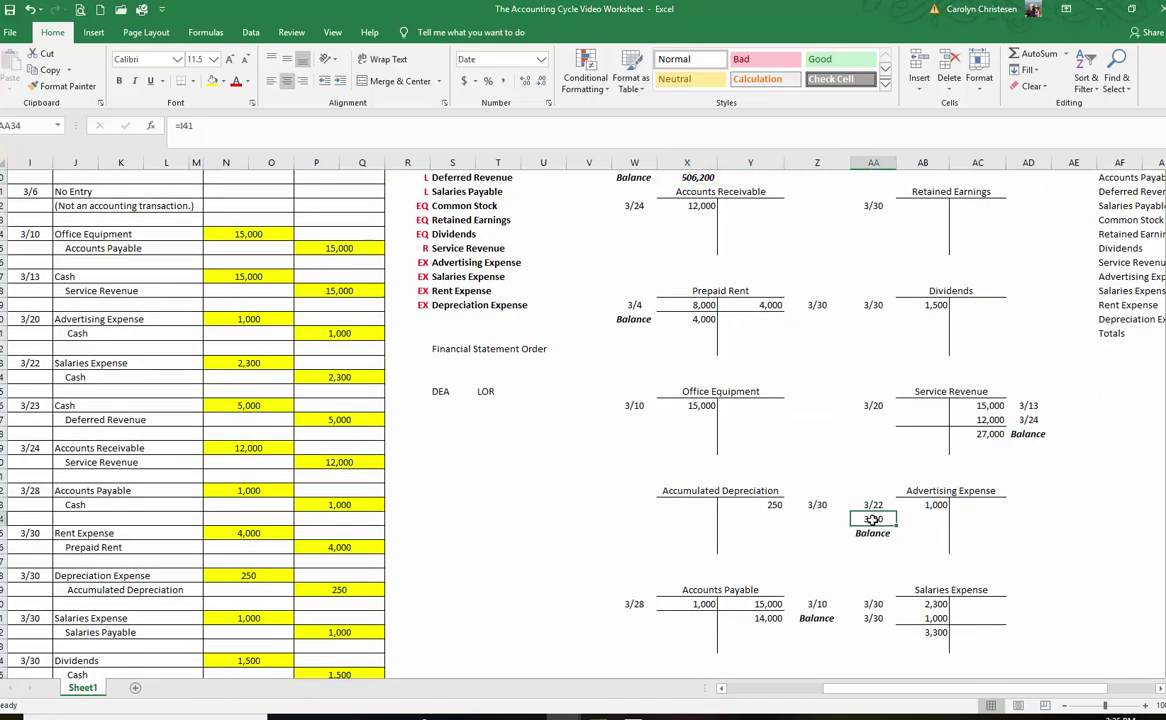
click(932, 534)
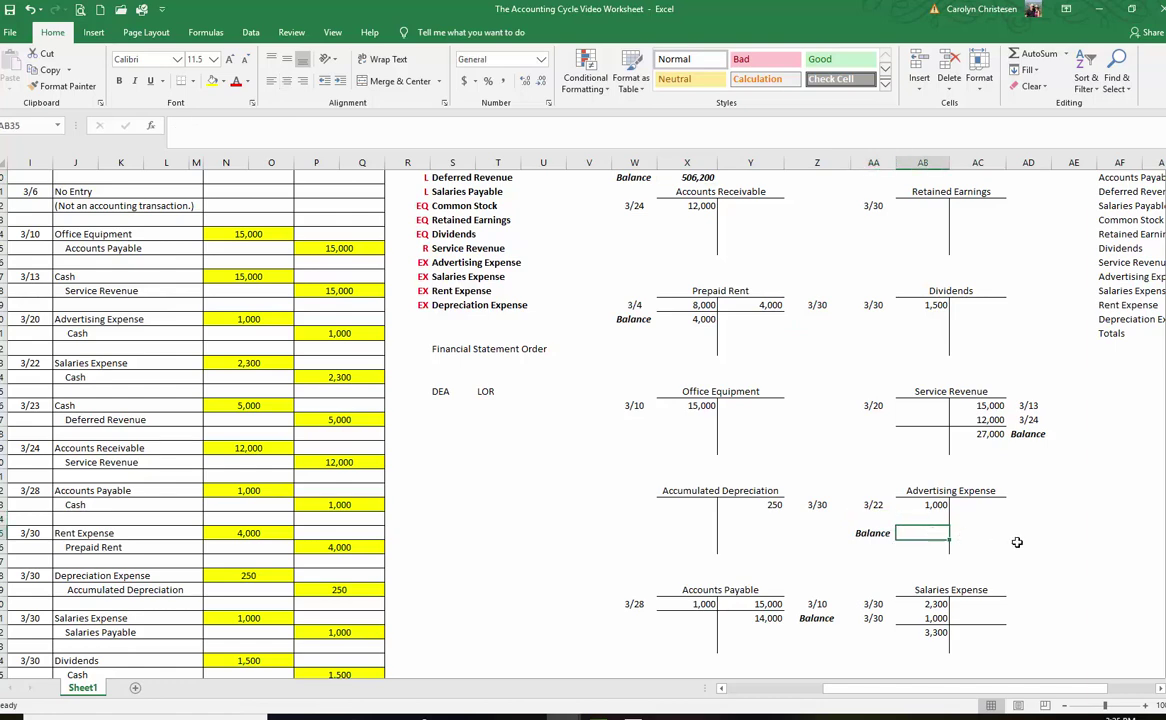
- Copy the Balance label from the Accounts Payable T-account to beside the 3,300 total of the Salaries Expense T-account
scroll(980, 615, down, 2)
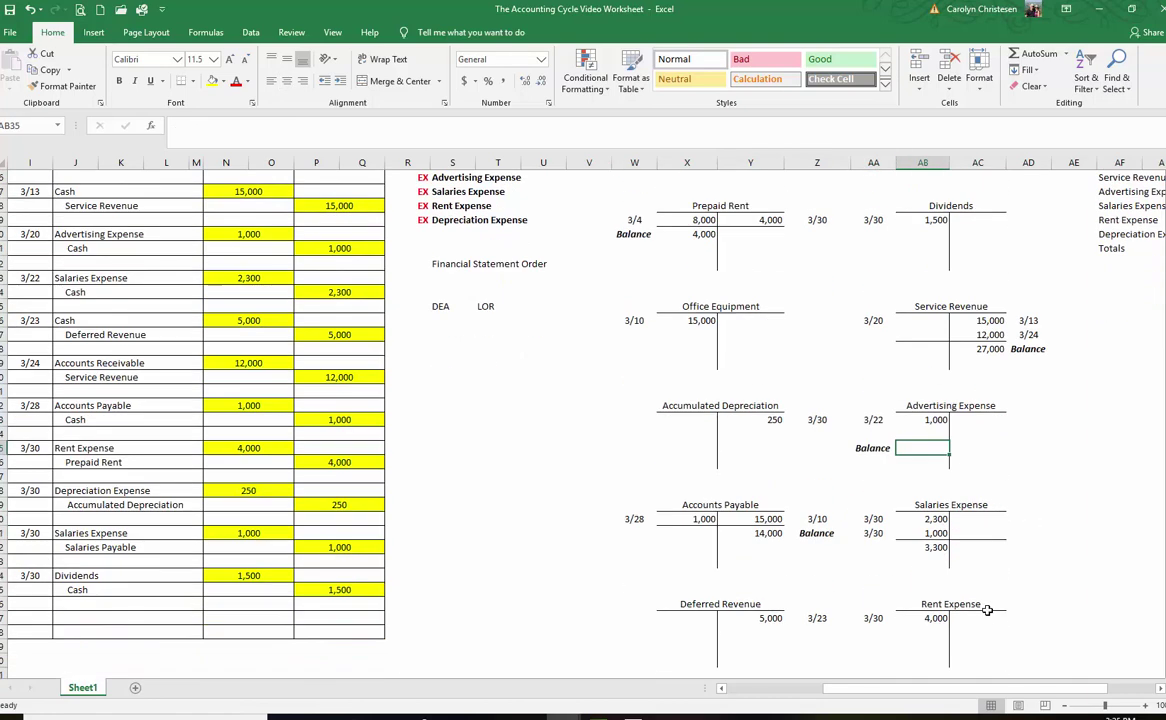
click(871, 562)
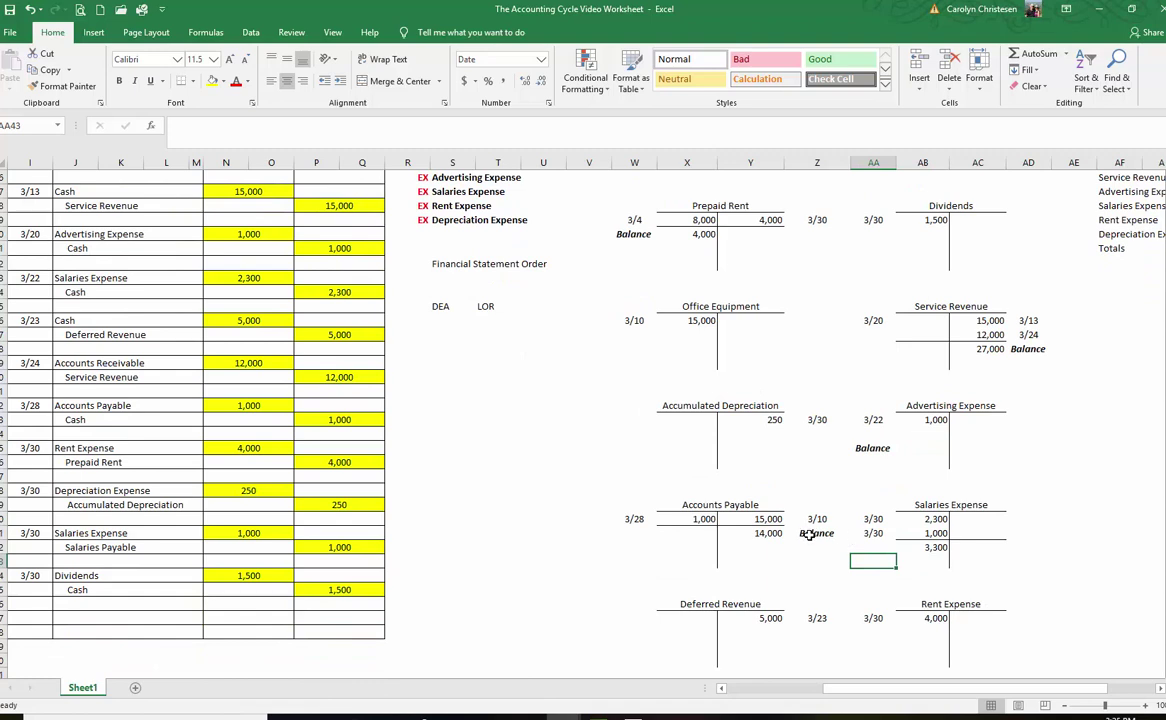
click(813, 533)
key(ctrl+c)
click(868, 548)
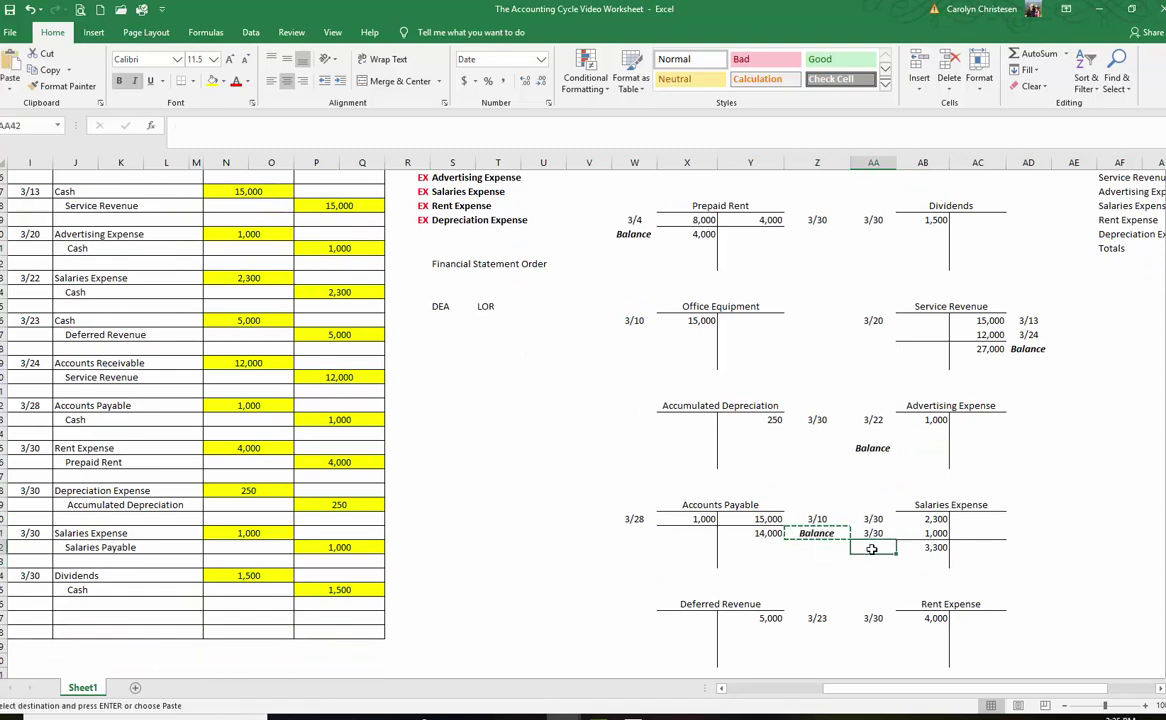
key(ctrl+v)
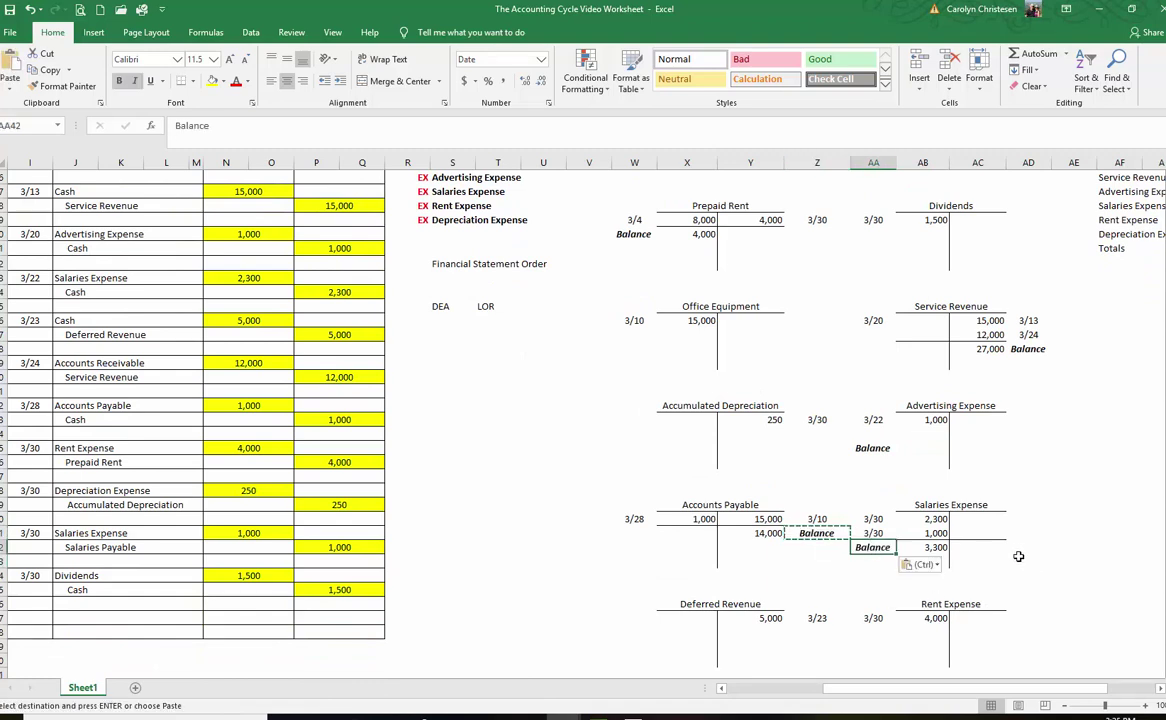
key(Escape)
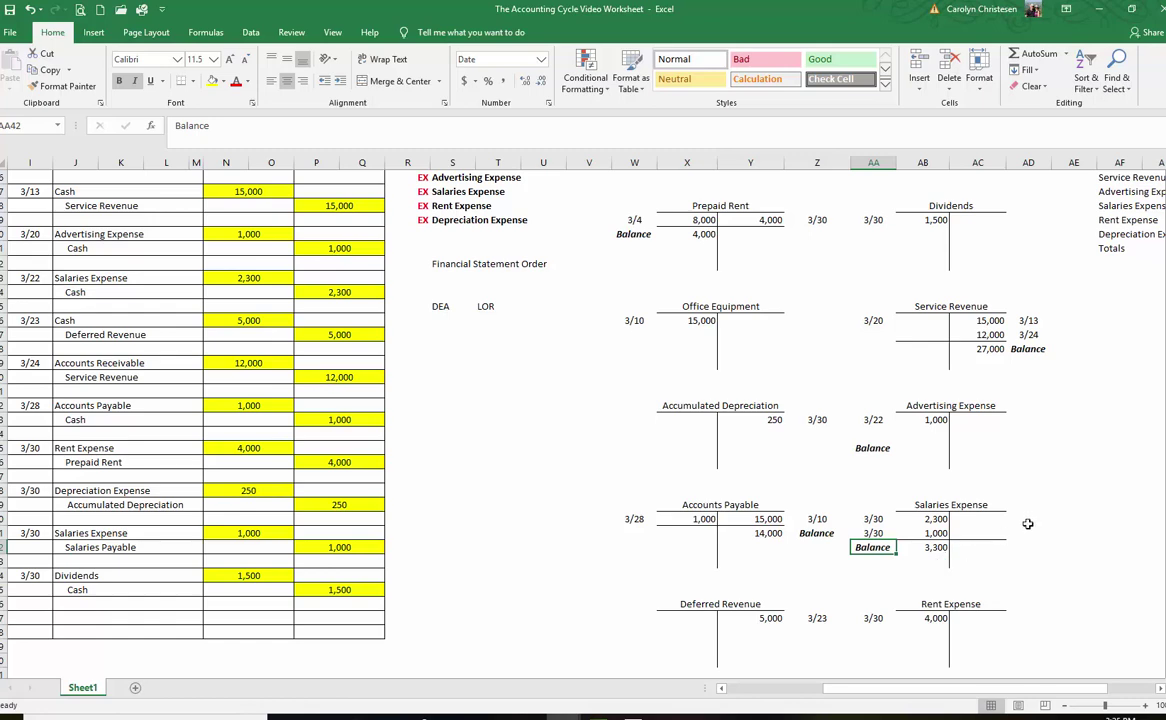
- Fill the trial balance's Cash debit by linking it to the 506,200 balance of the Cash T-account
scroll(1027, 523, down, 3)
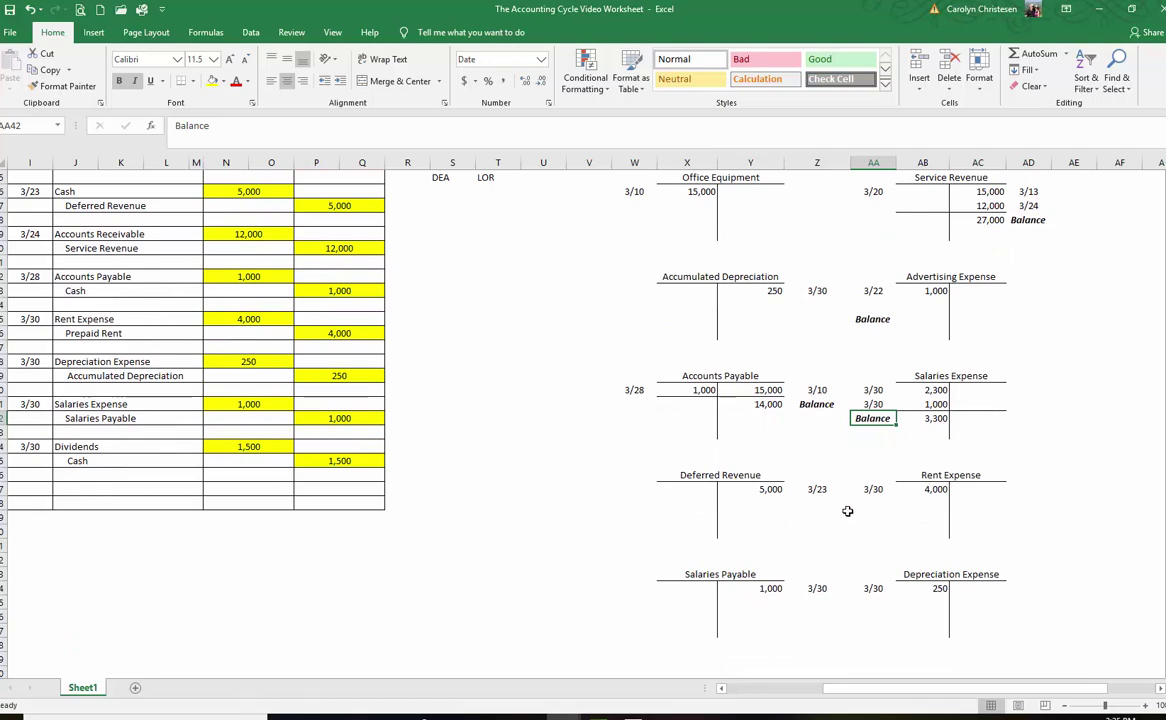
scroll(826, 494, up, 8)
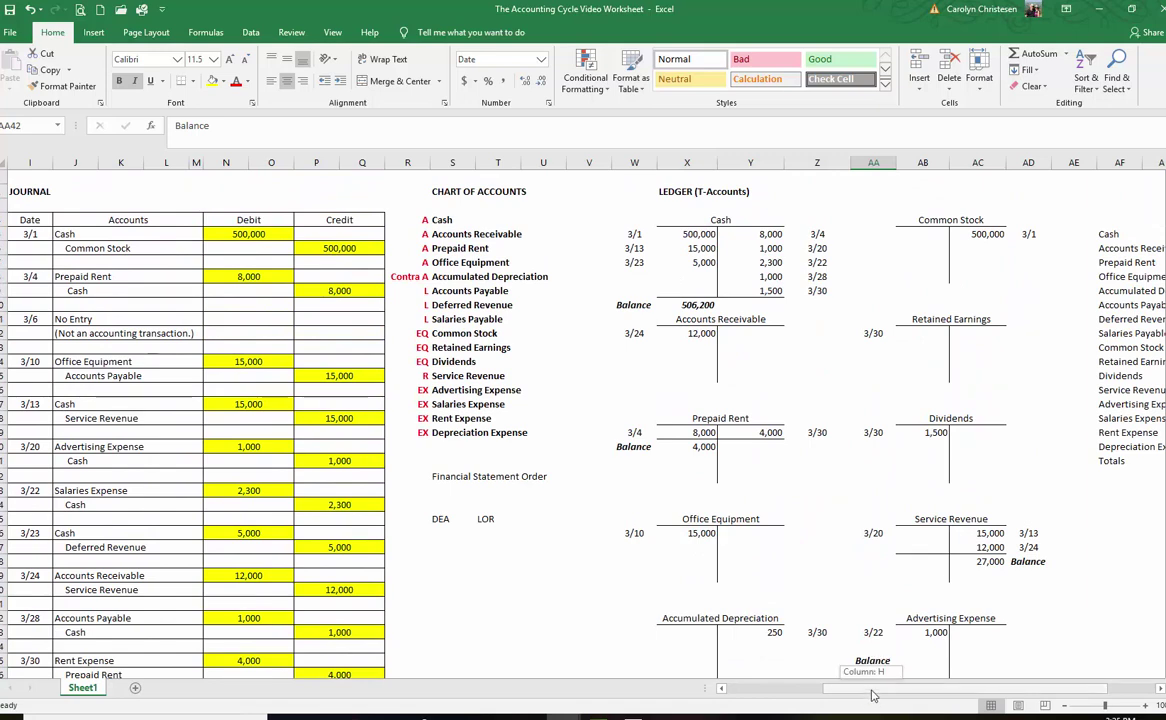
scroll(135, 292, left, 3)
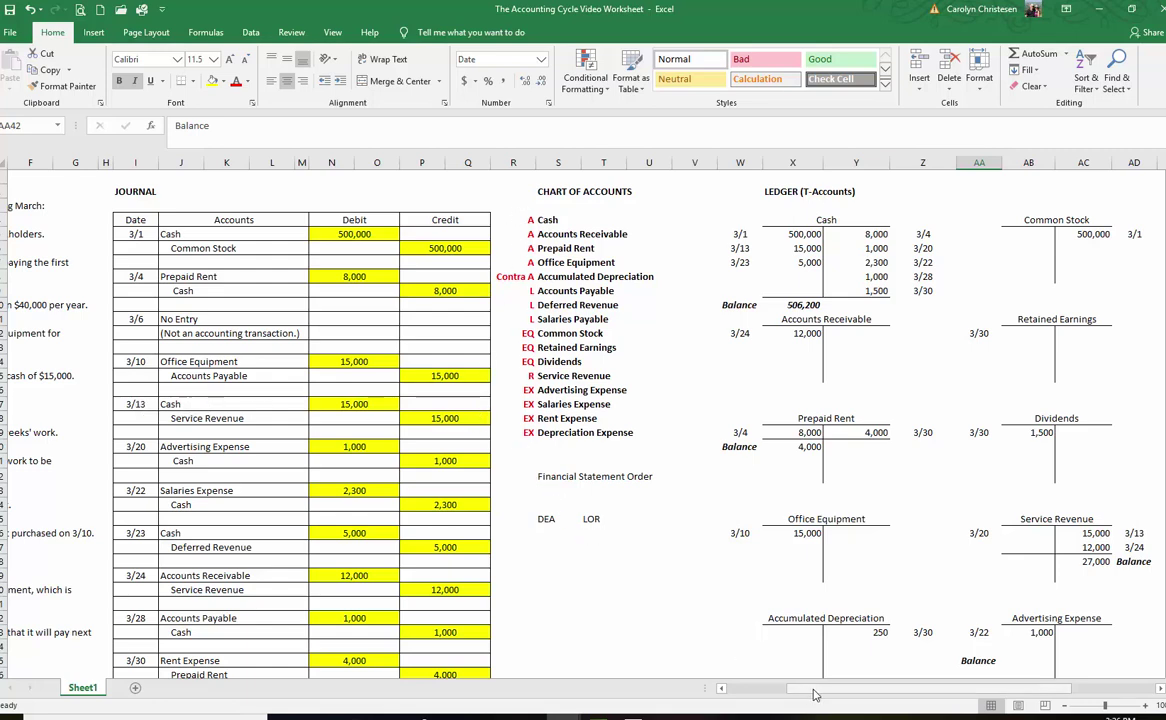
drag(815, 692, 890, 694)
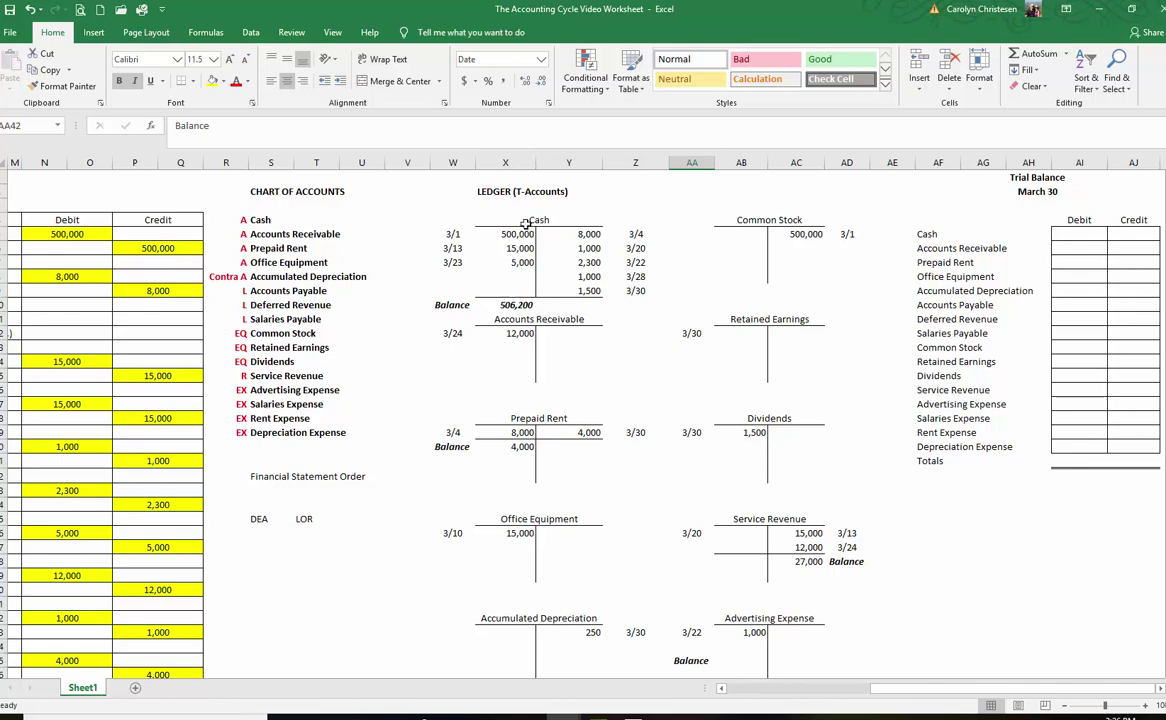
drag(860, 688, 815, 688)
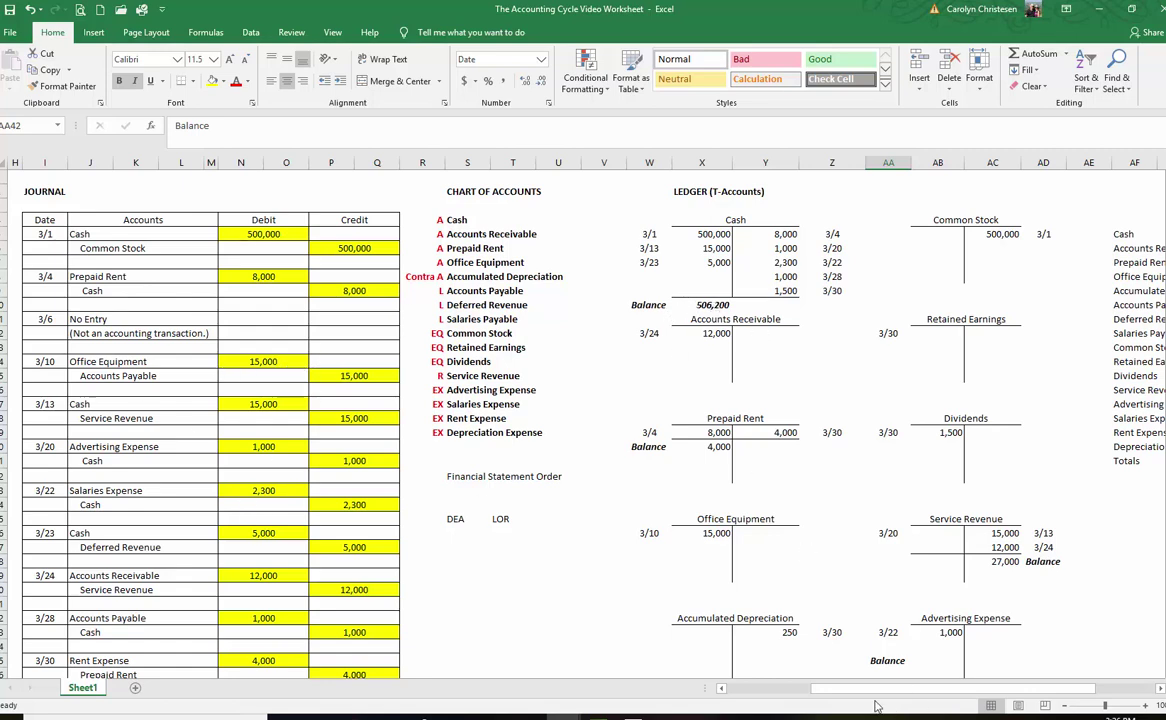
drag(855, 688, 875, 688)
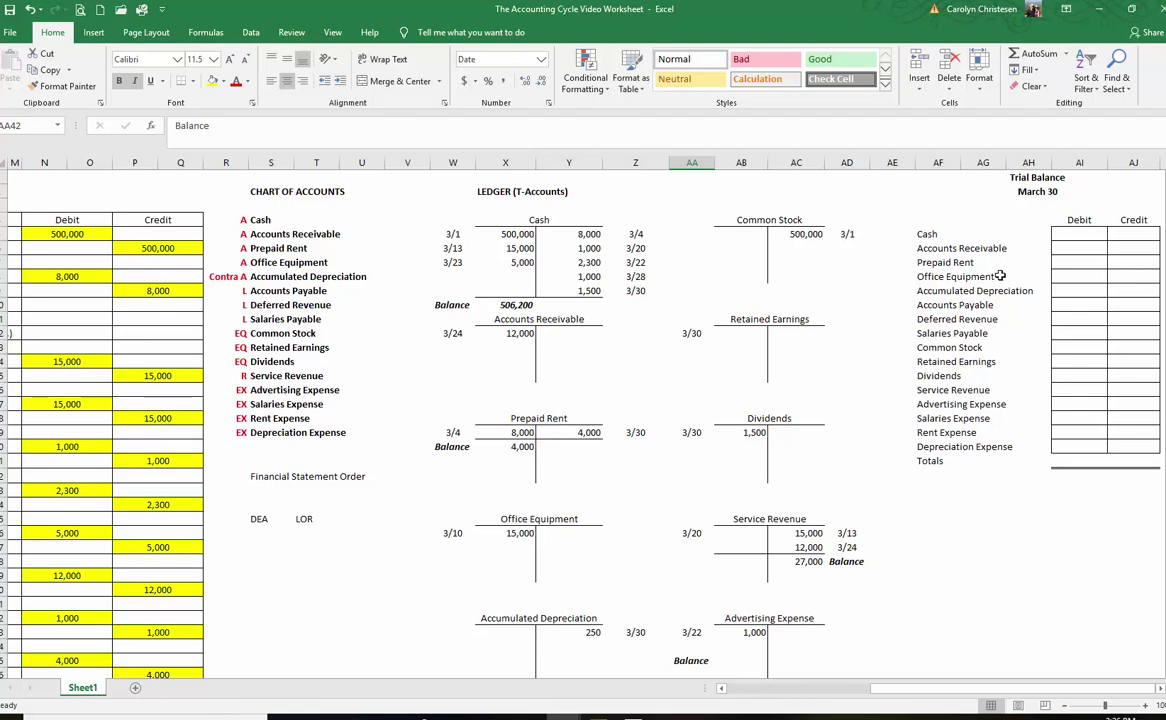
click(1078, 233)
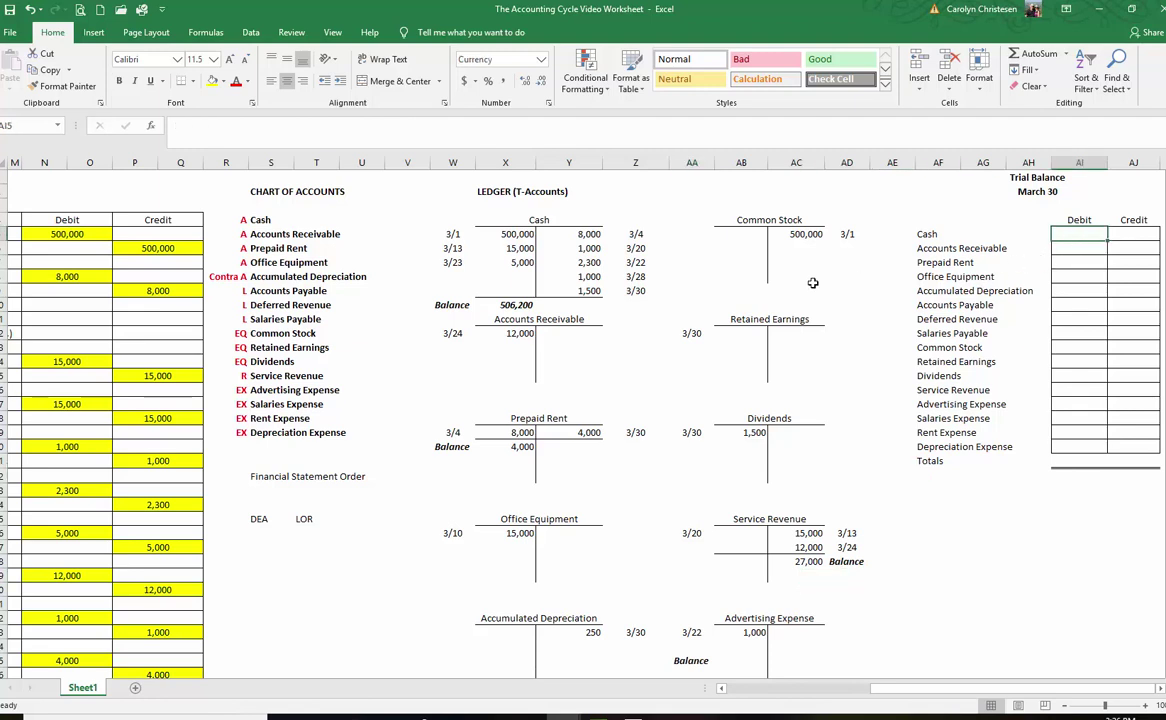
text(=)
click(512, 304)
key(Return)
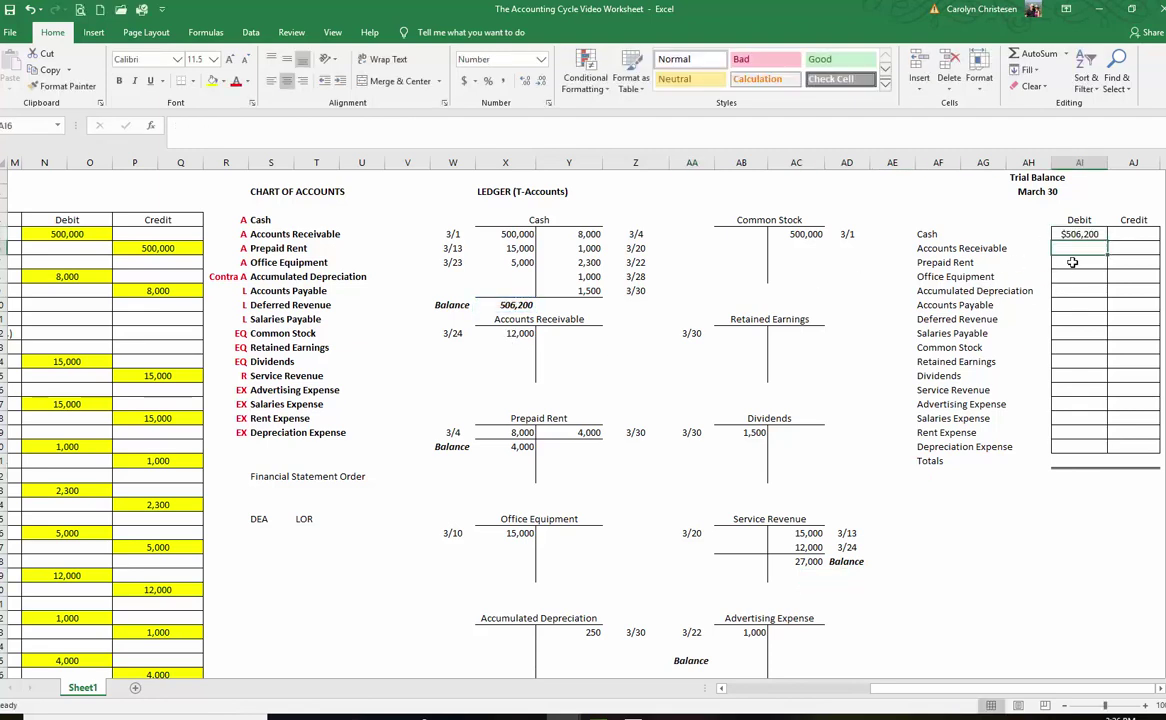
- Link the trial balance debits for Accounts Receivable and Prepaid Rent to their T-account balances of 12,000 and 4,000
text(=)
click(520, 333)
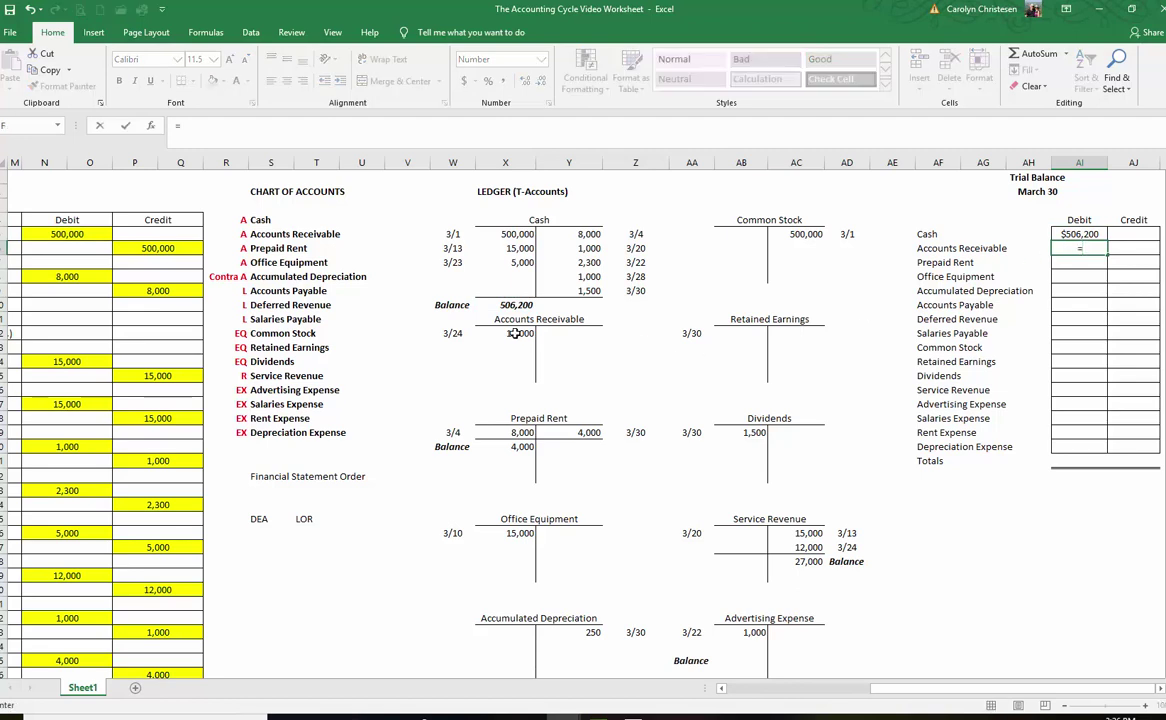
key(Return)
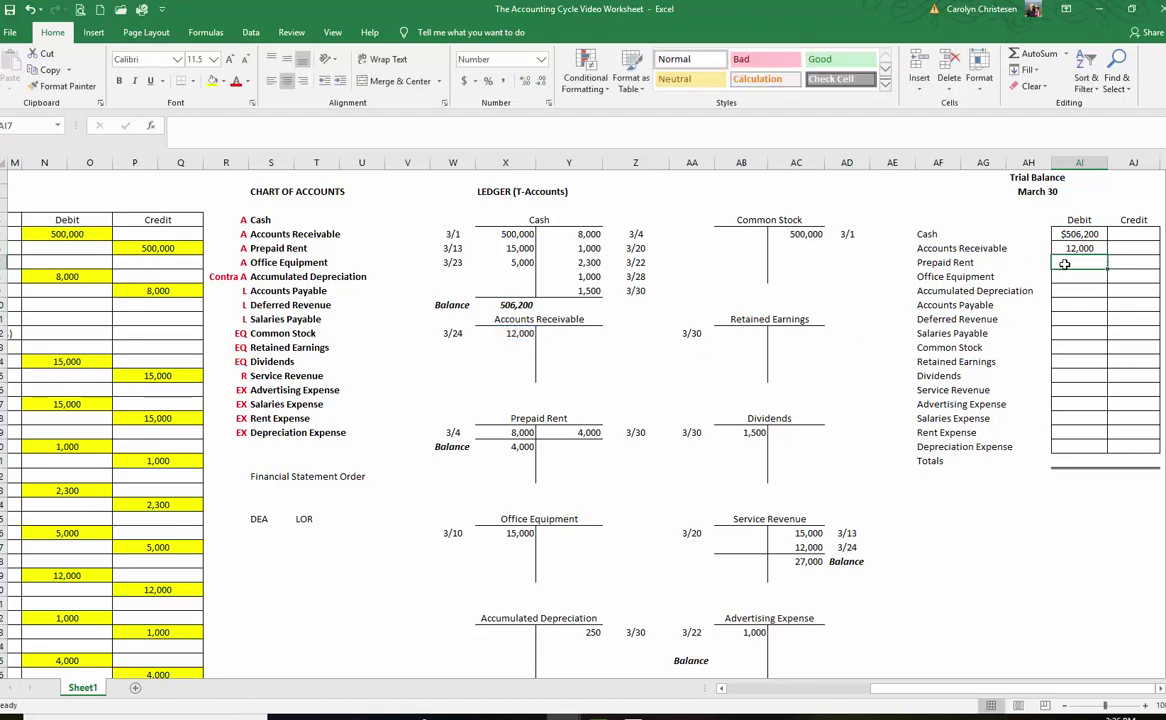
text(=)
click(518, 446)
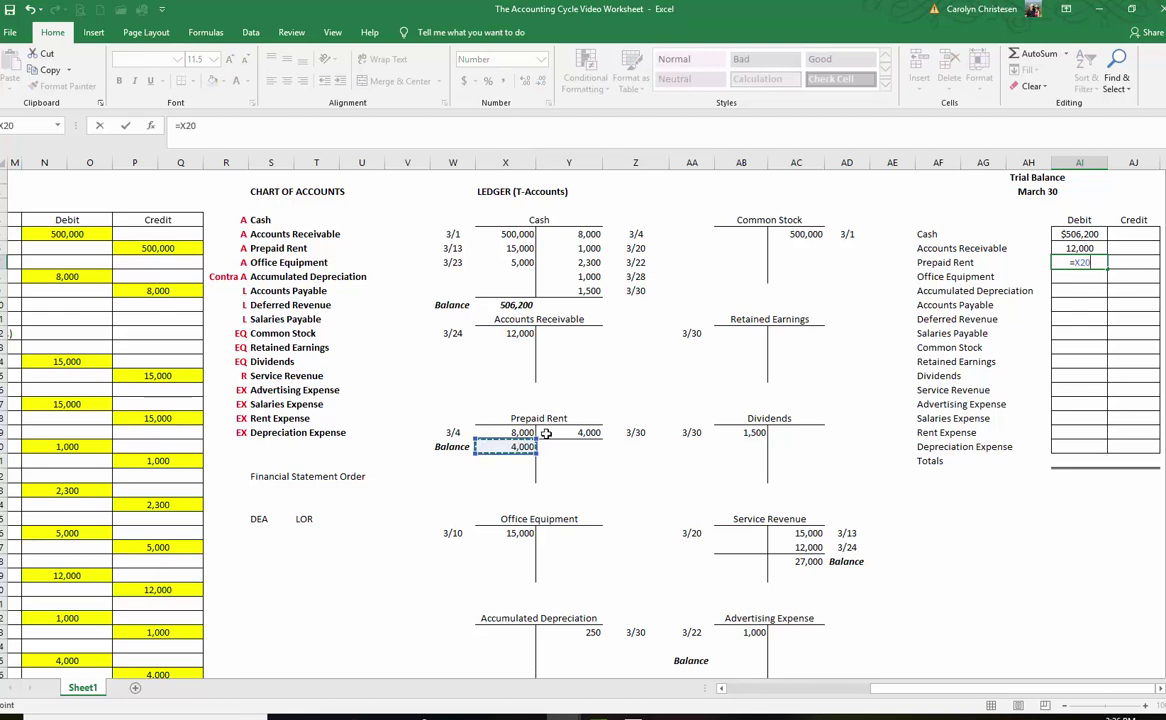
key(Return)
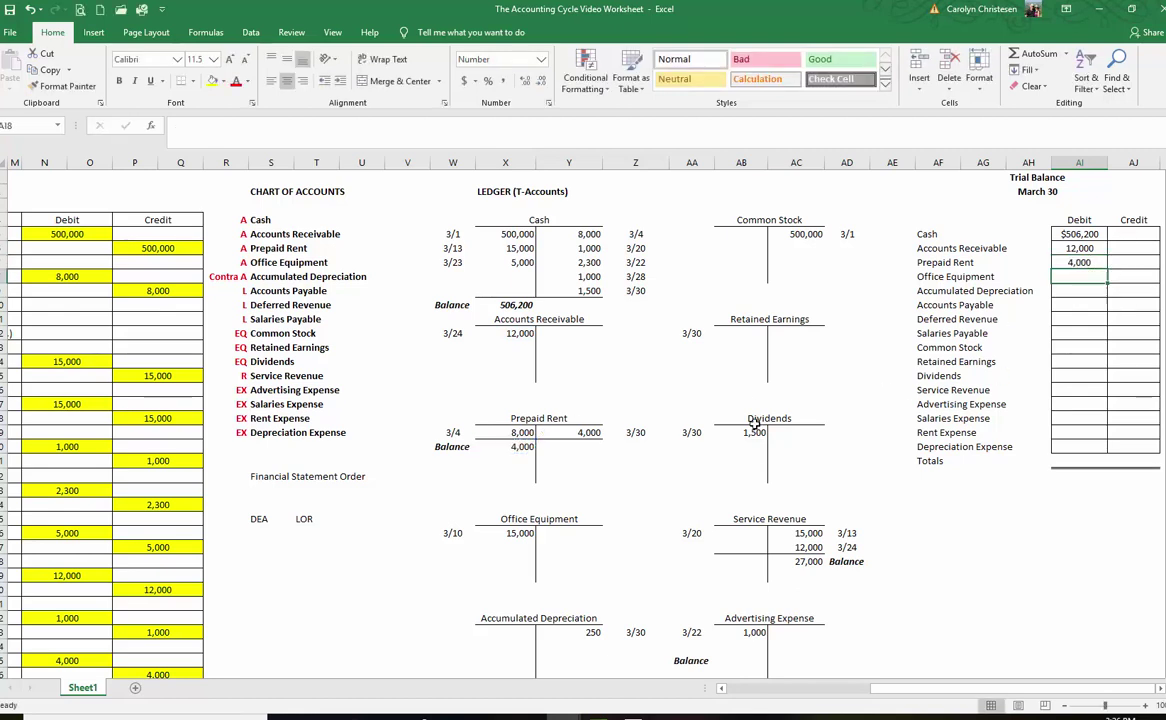
- Link the trial balance's Office Equipment debit to the ledger's 15,000 and its Accumulated Depreciation credit to the ledger's 250
text(=)
click(510, 533)
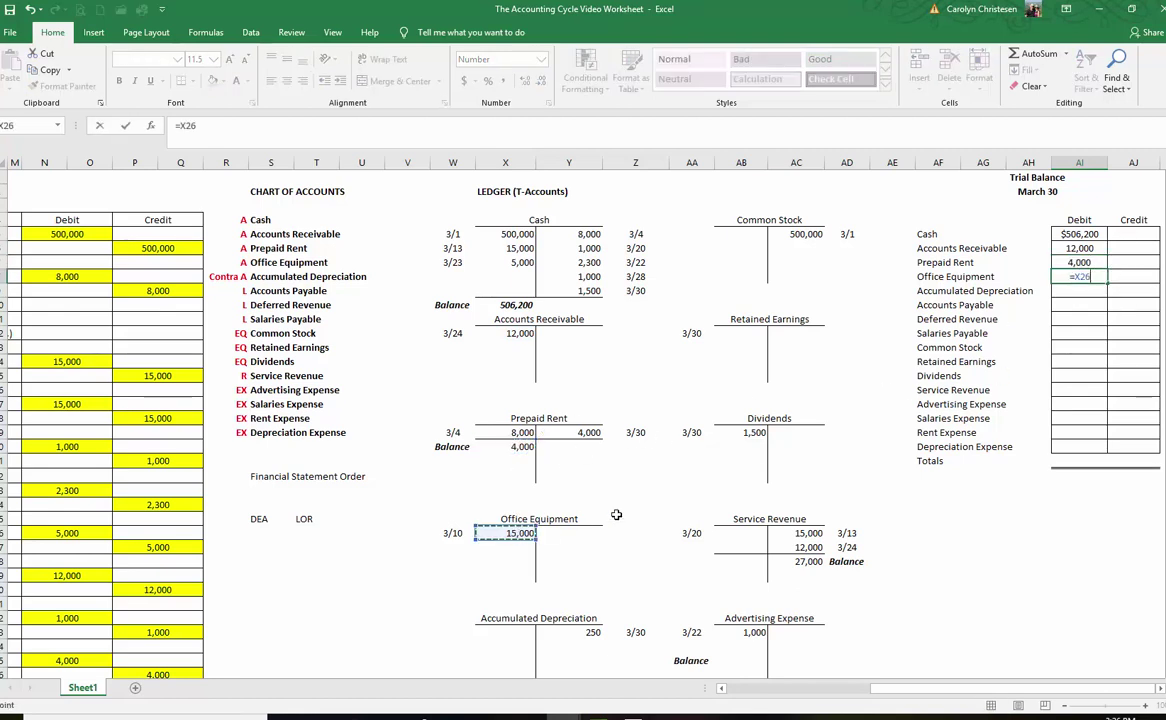
key(Return)
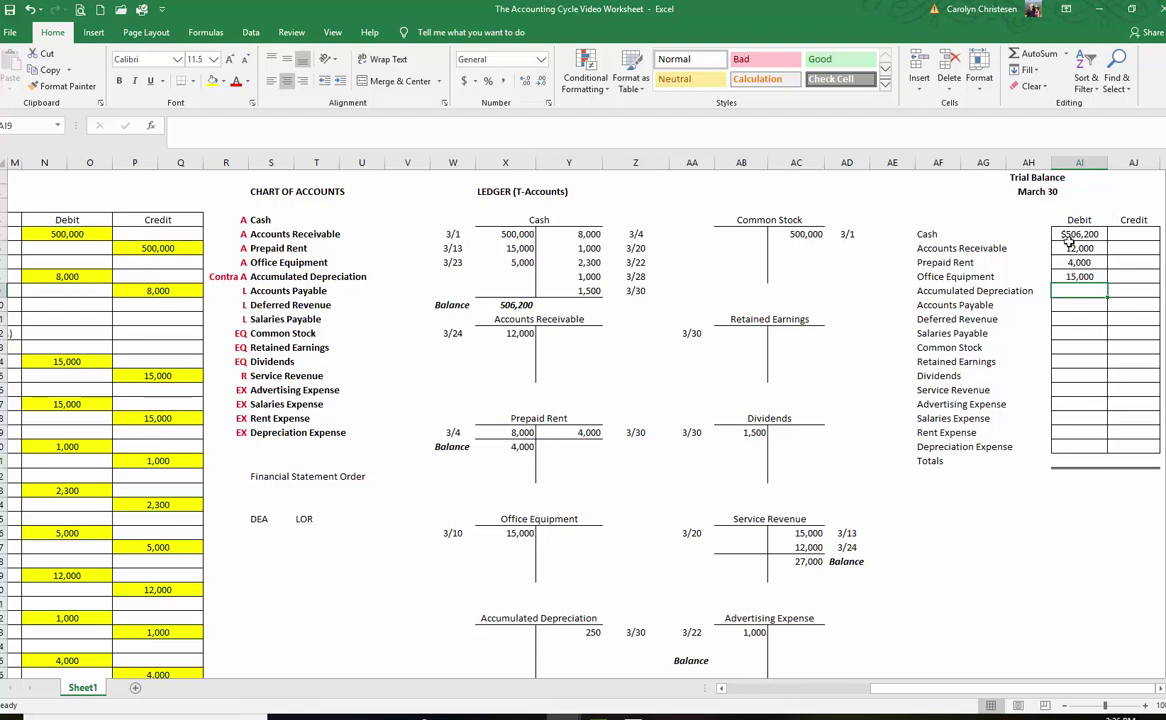
click(1127, 293)
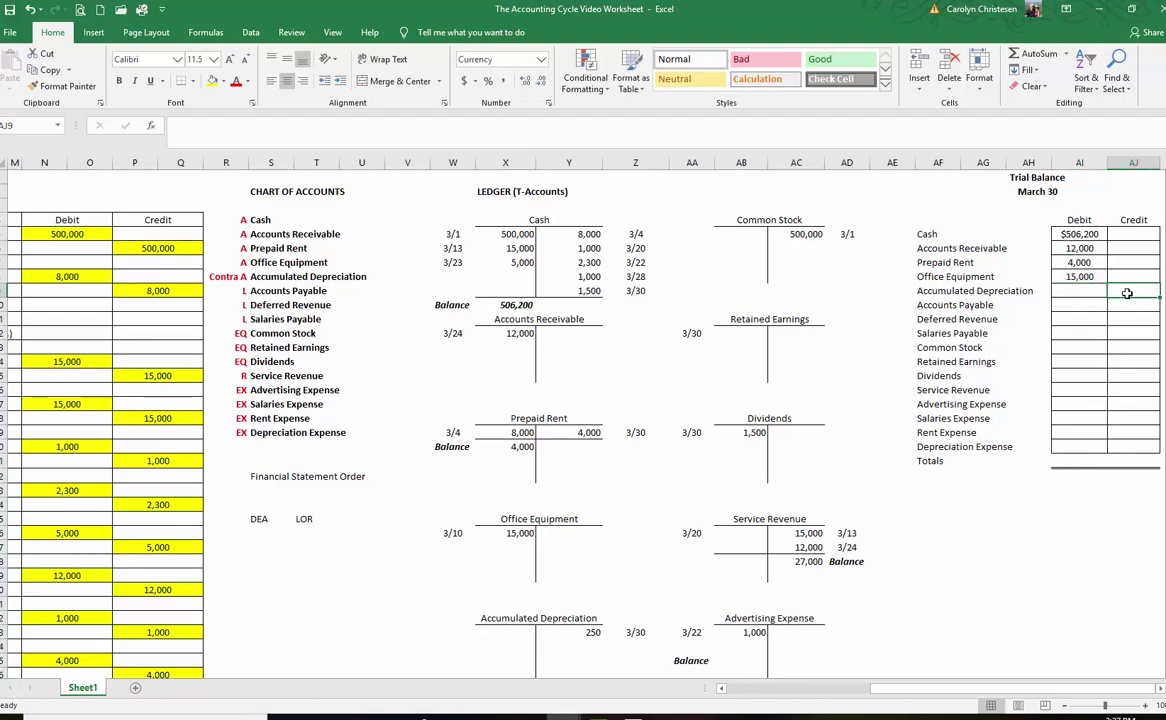
text(=)
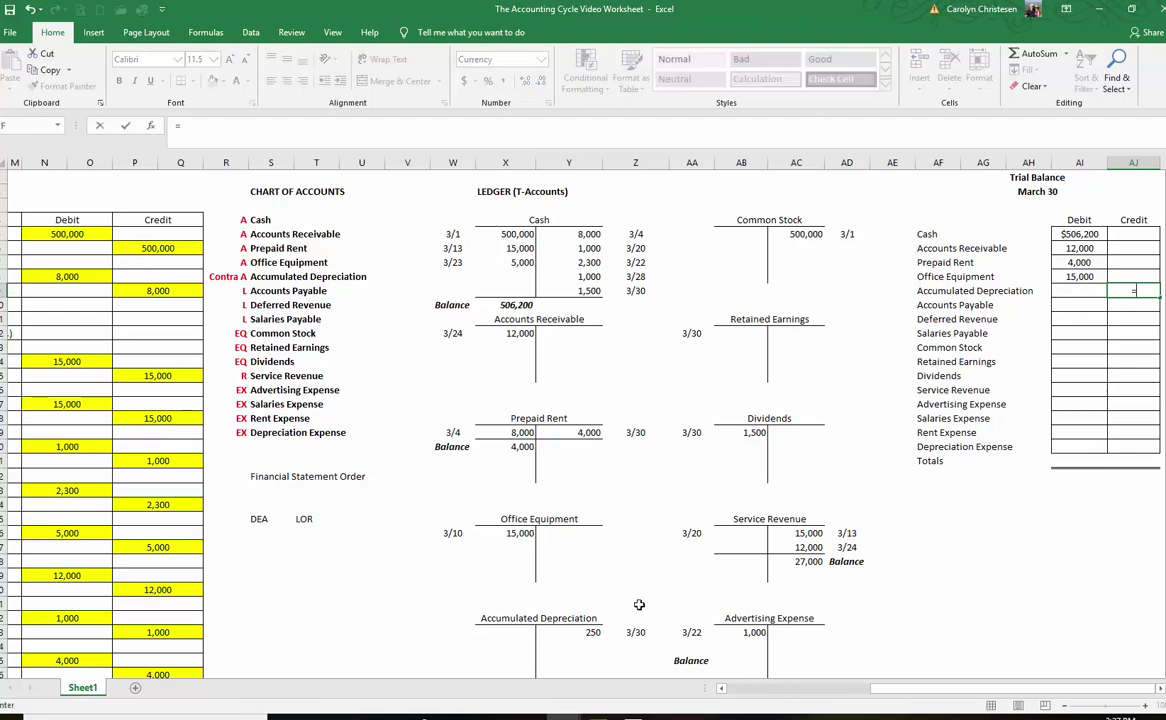
click(575, 632)
key(Return)
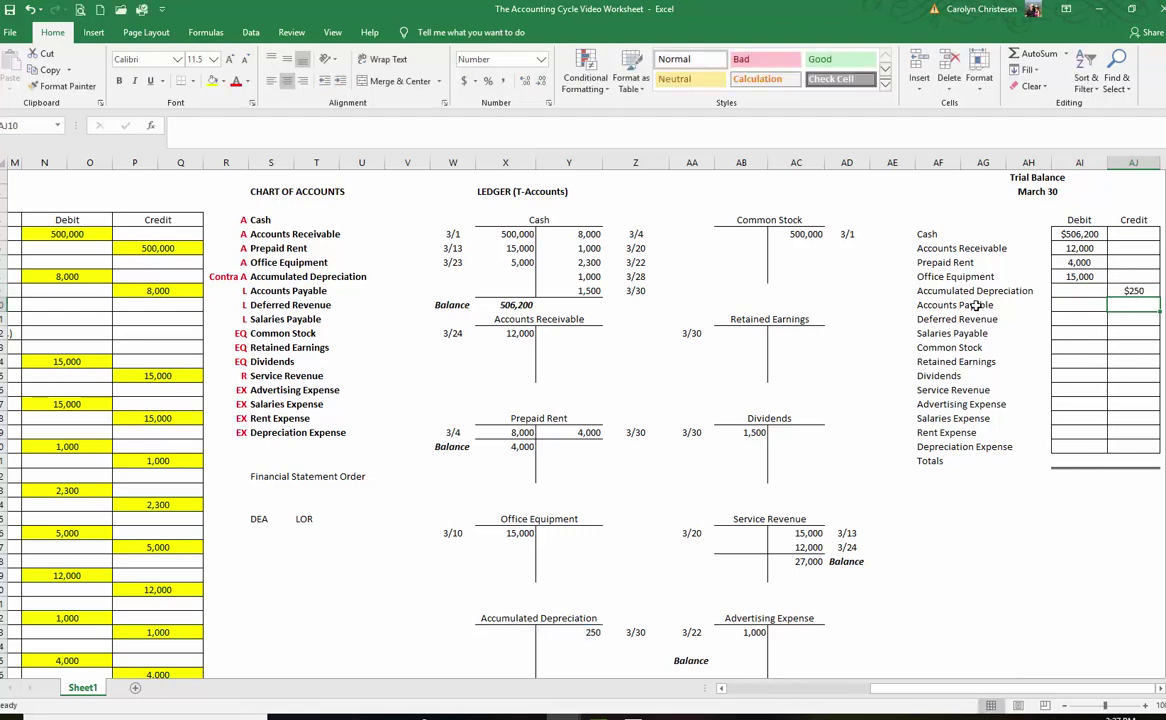
- Fill the trial balance's Accounts Payable credit by linking it to the T-account's 14,000 balance
scroll(541, 426, down, 3)
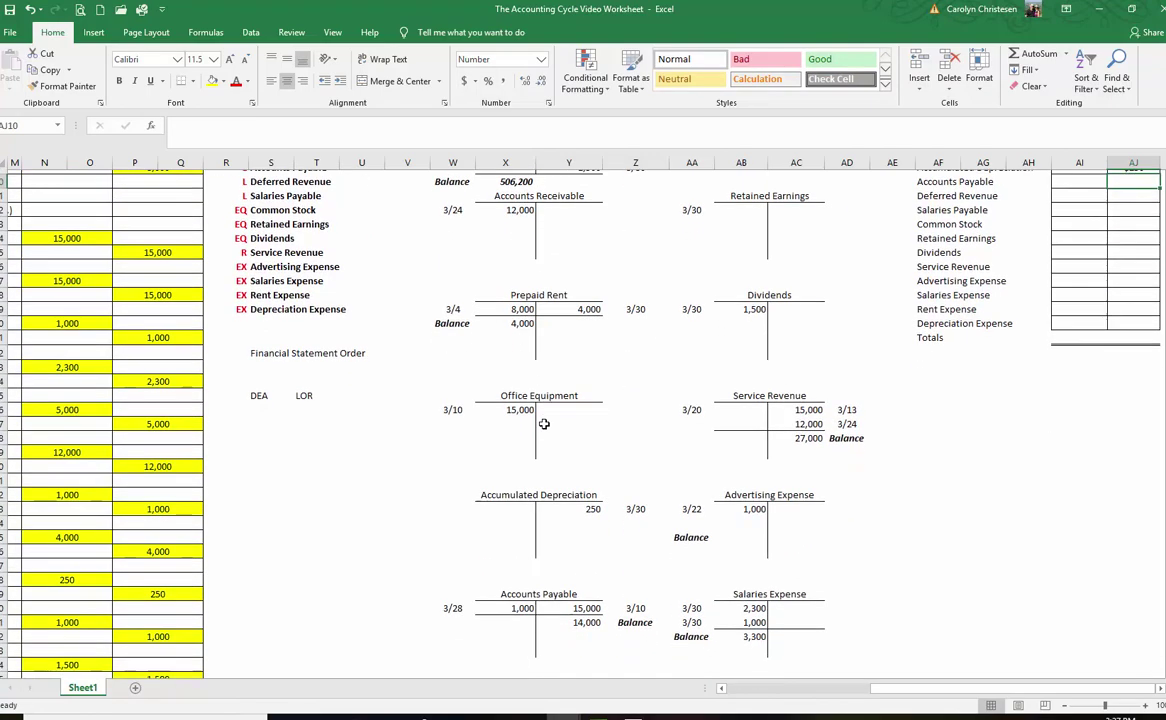
scroll(824, 348, up, 1)
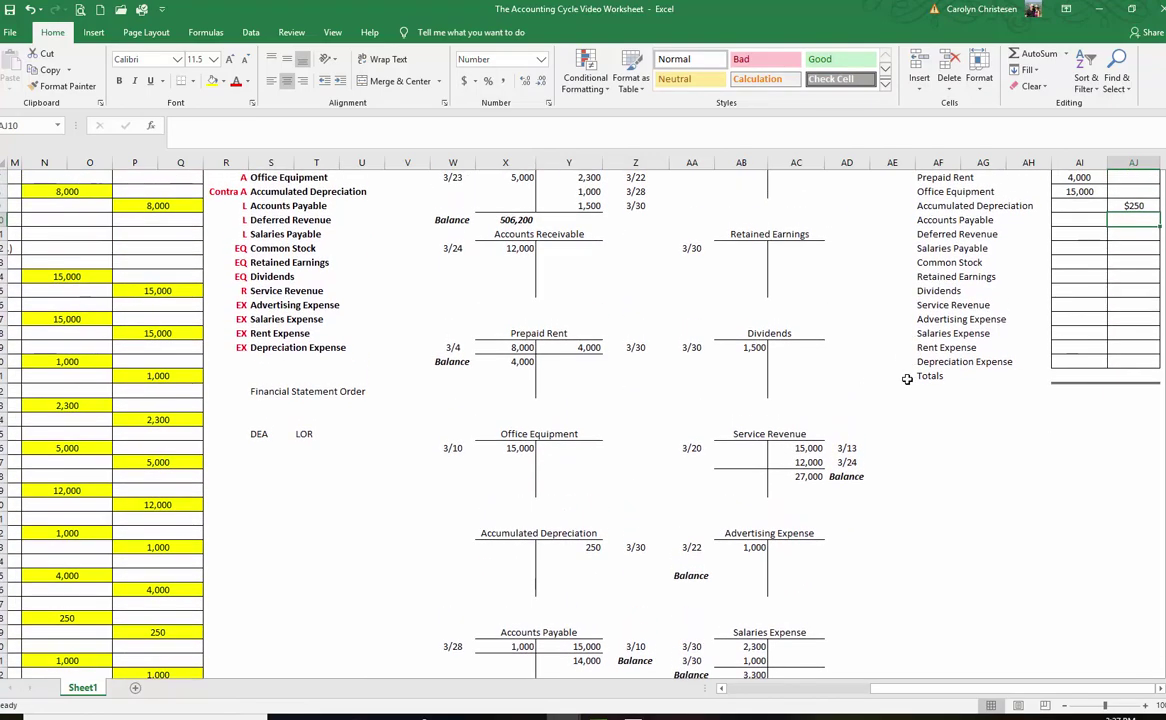
text(=)
click(587, 660)
key(Return)
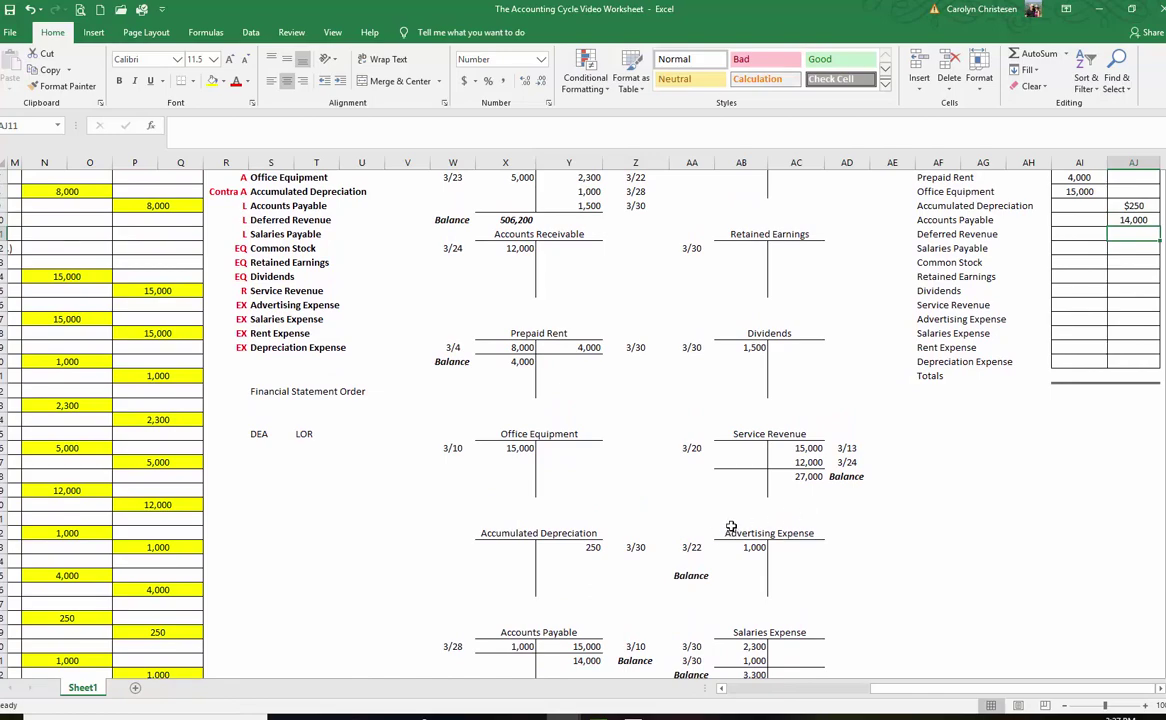
- Fill the trial balance's Deferred Revenue credit by linking it to the 5,000 credit in the Deferred Revenue T-account
text(=)
scroll(617, 567, down, 3)
click(586, 617)
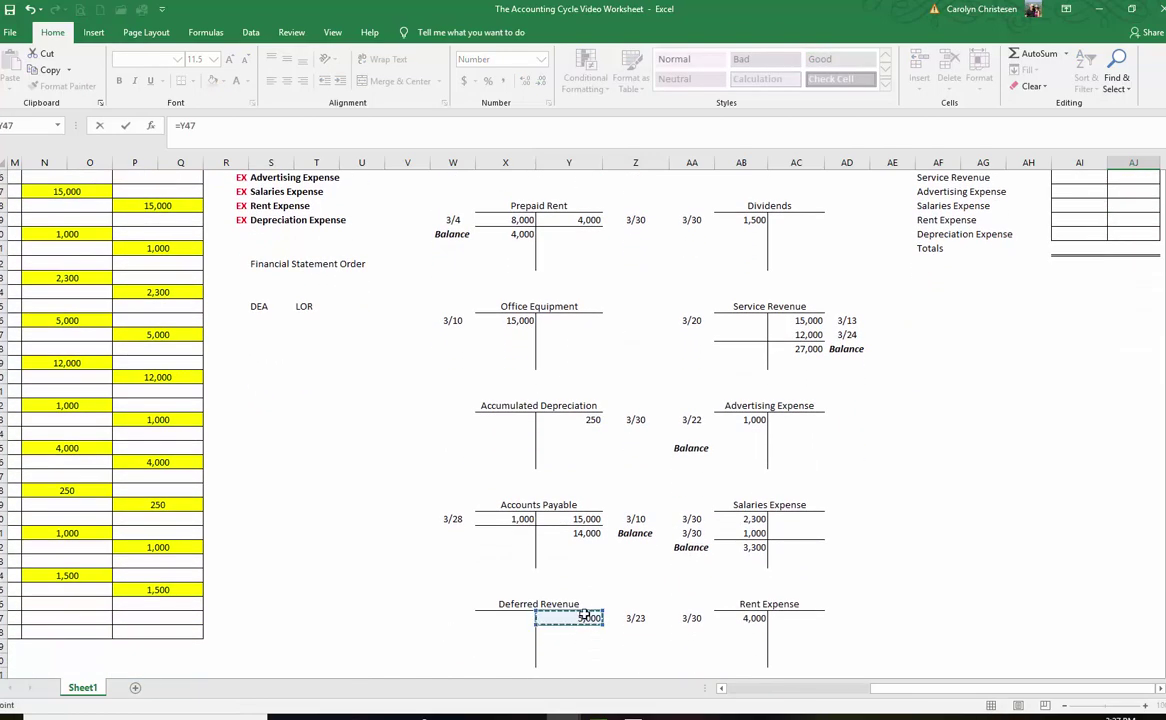
key(Return)
- Fill the trial balance's Salaries Payable credit by linking it to the 1,000 credit in the Salaries Payable T-account
scroll(1030, 260, up, 1)
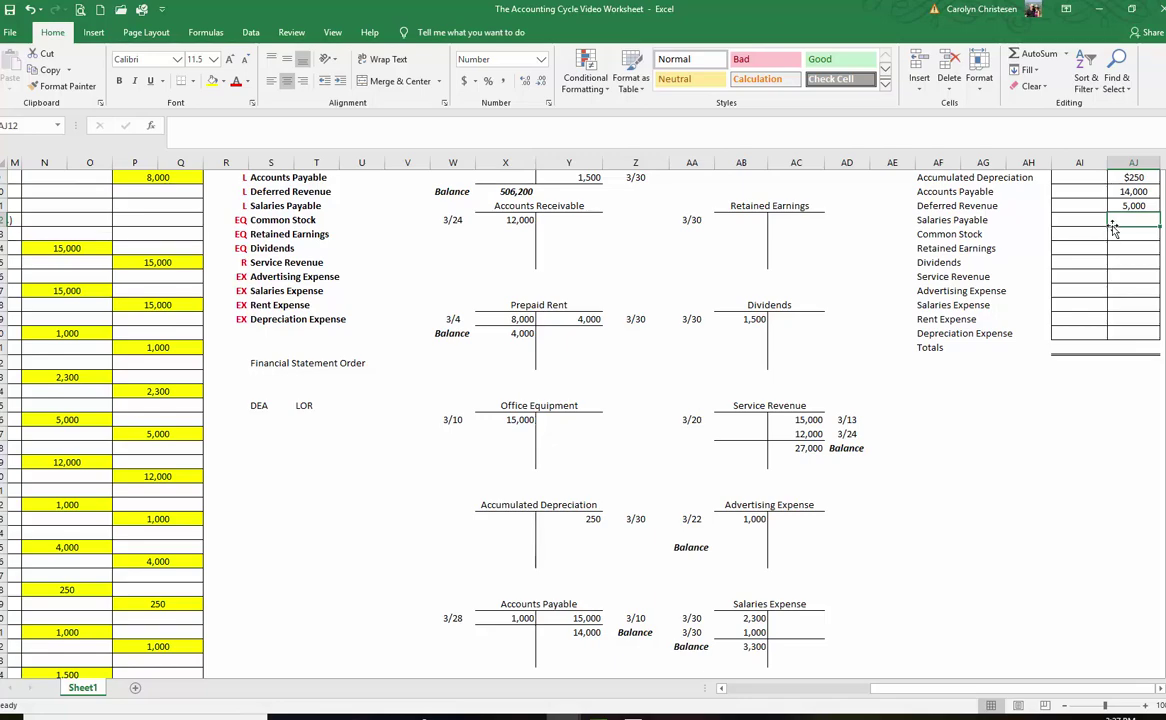
text(=)
scroll(718, 450, down, 6)
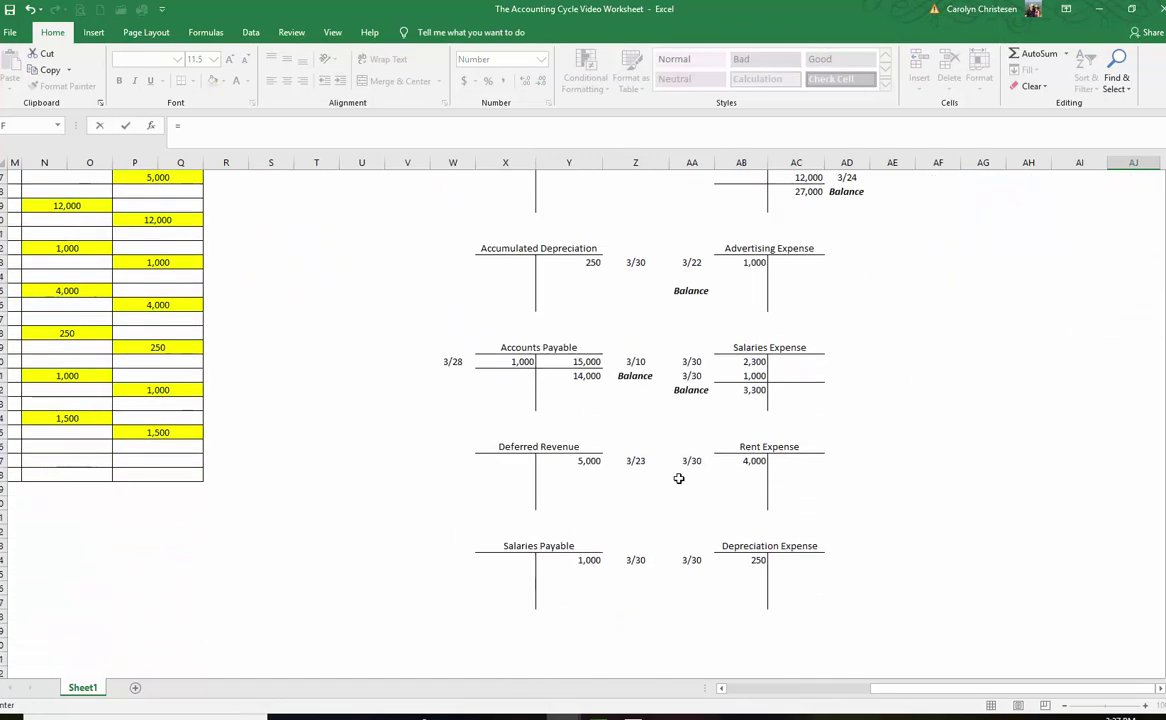
click(590, 559)
key(Return)
- Fill the trial balance's Common Stock credit by linking it to the 500,000 credit in the Common Stock T-account
scroll(823, 443, up, 3)
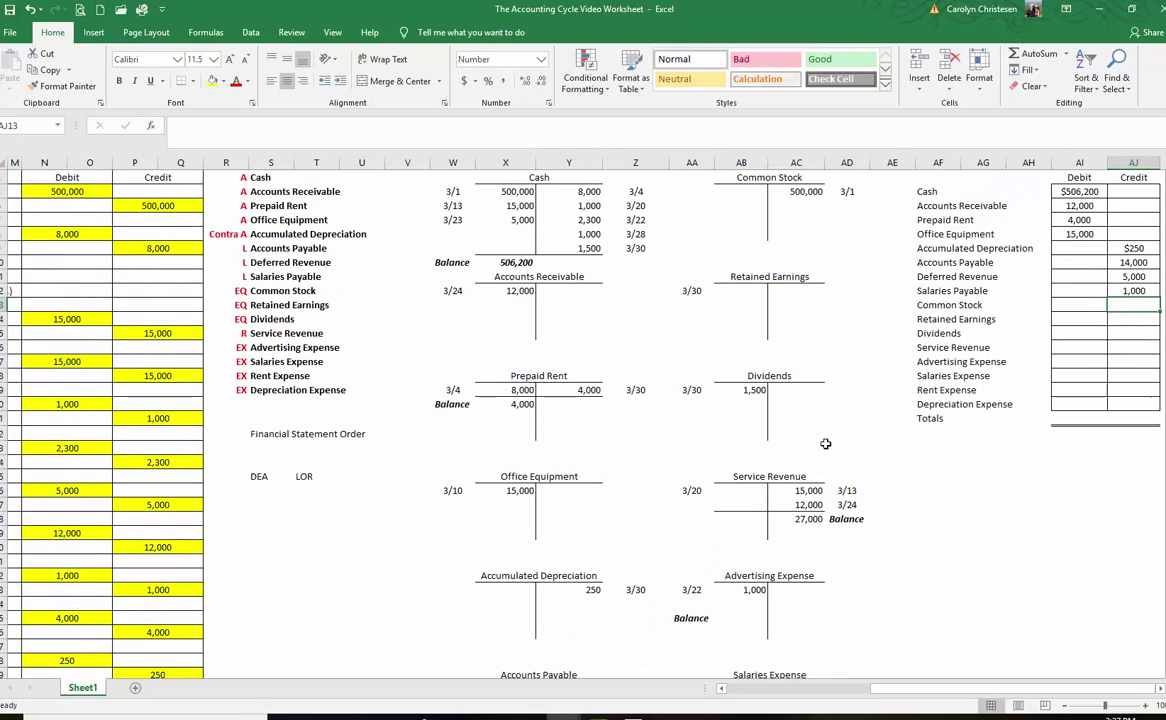
scroll(825, 443, up, 1)
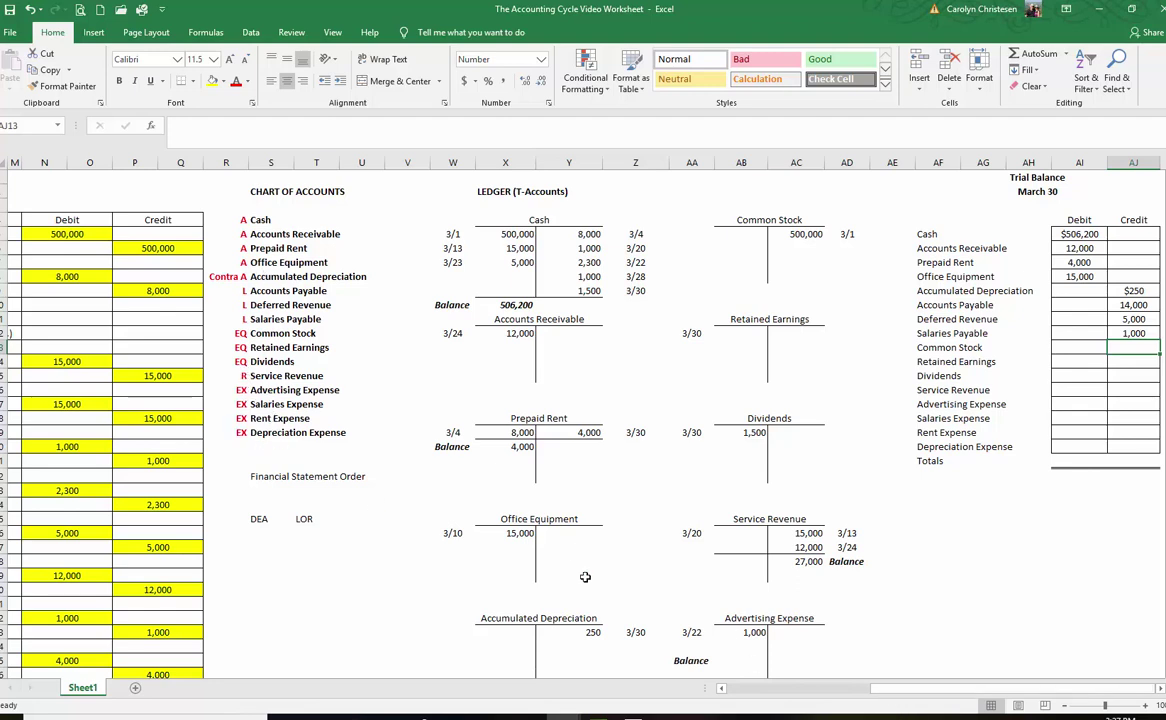
click(265, 220)
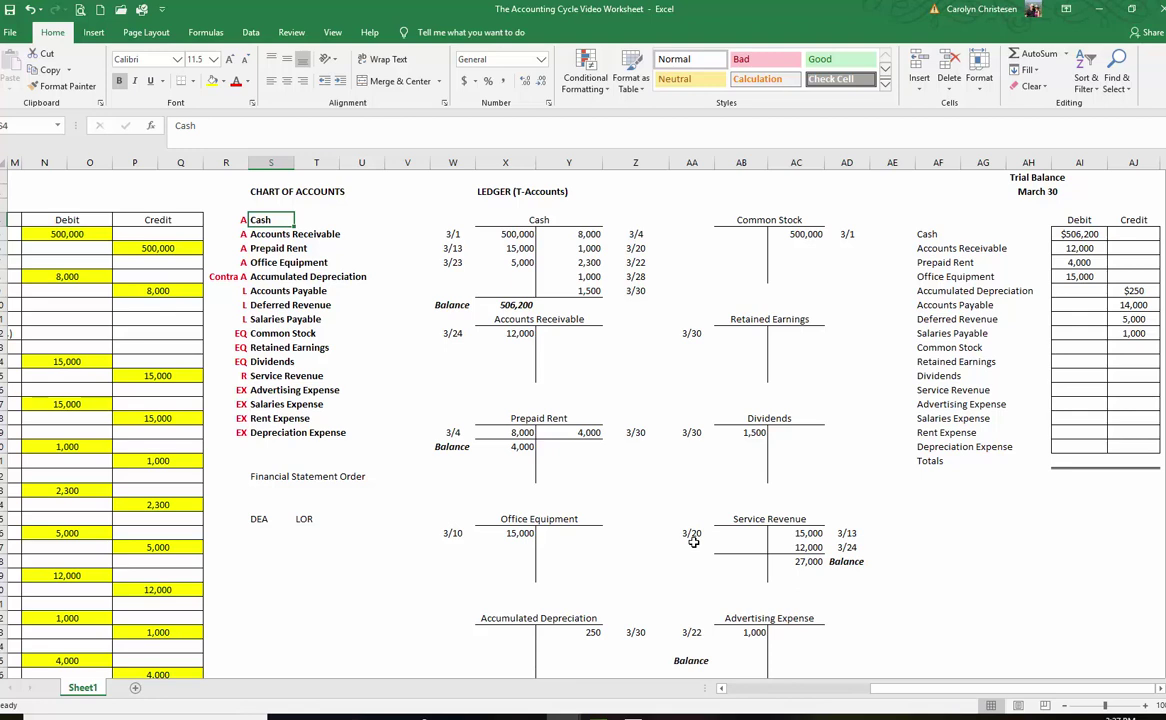
drag(890, 690, 892, 690)
click(1124, 346)
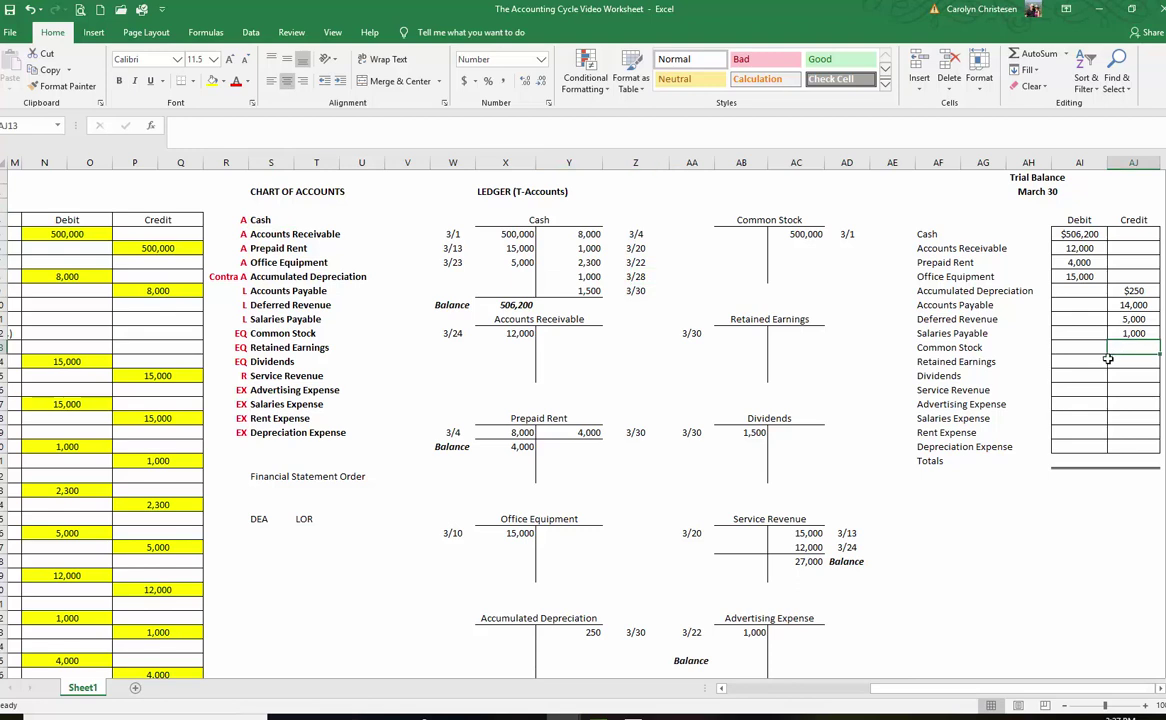
text(=)
click(806, 236)
key(Return)
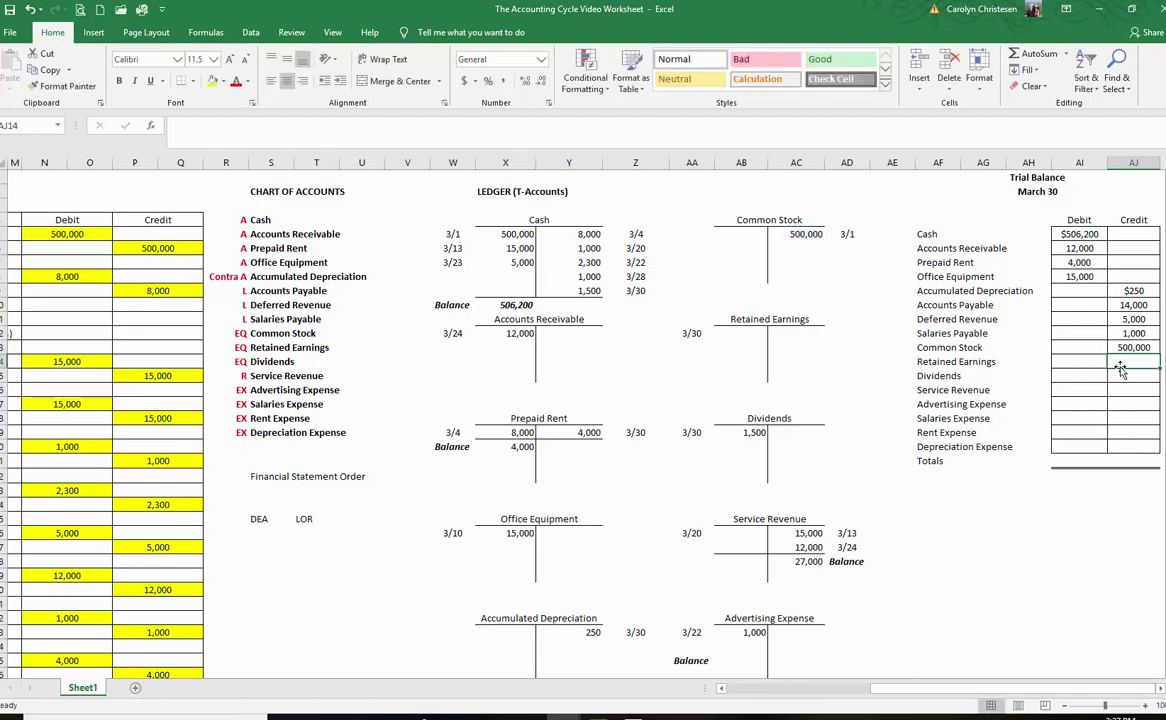
- Leave Retained Earnings empty and link the trial balance's Dividends debit to the 1,500 in the Dividends T-account
click(1069, 376)
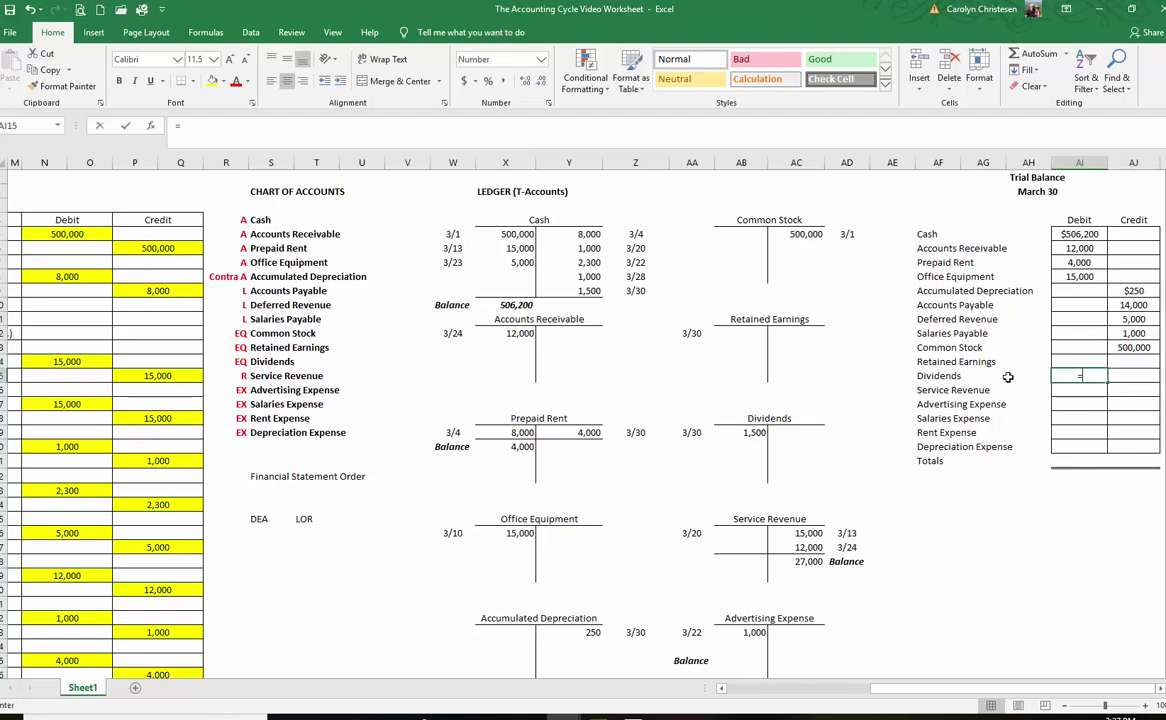
text(=)
click(750, 433)
key(Return)
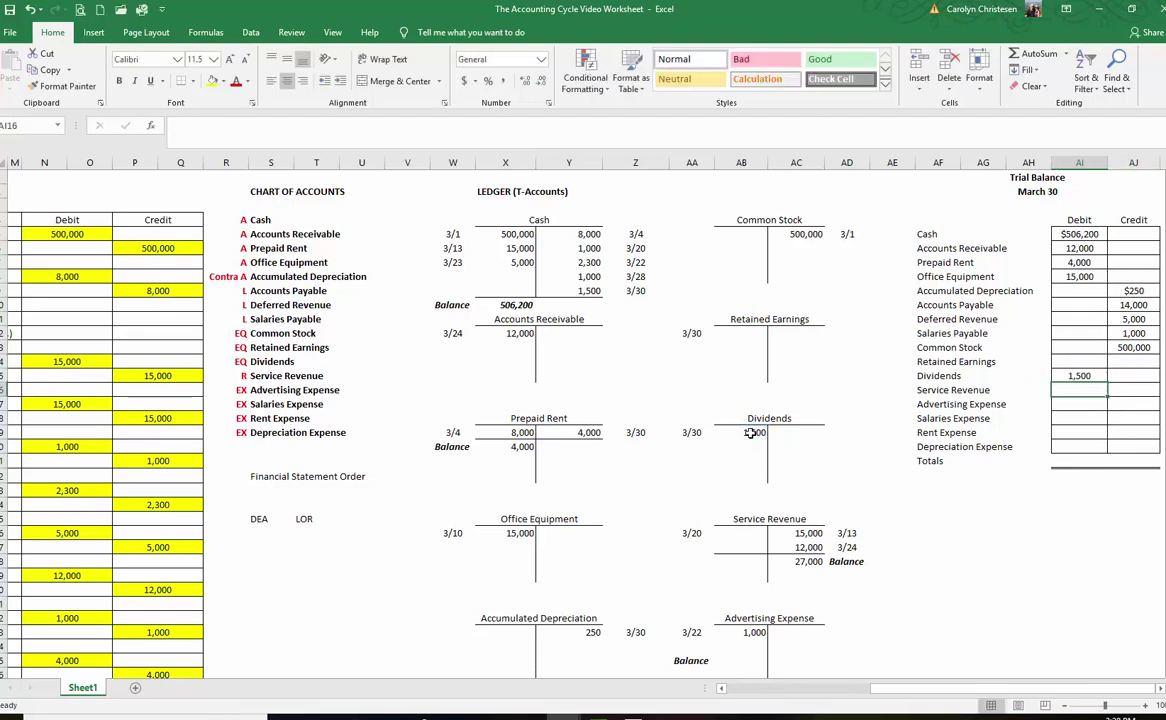
- Fill the trial balance's Service Revenue credit by linking it to the 27,000 balance in the Service Revenue T-account
click(1127, 385)
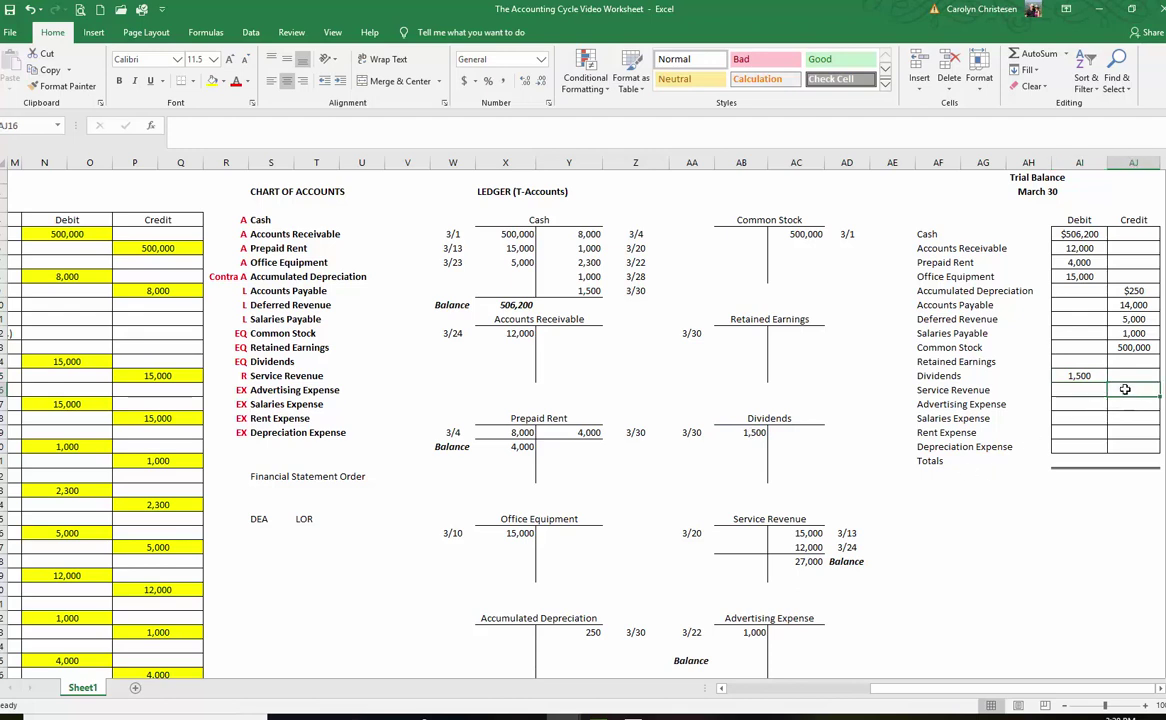
text(=)
click(798, 562)
key(Return)
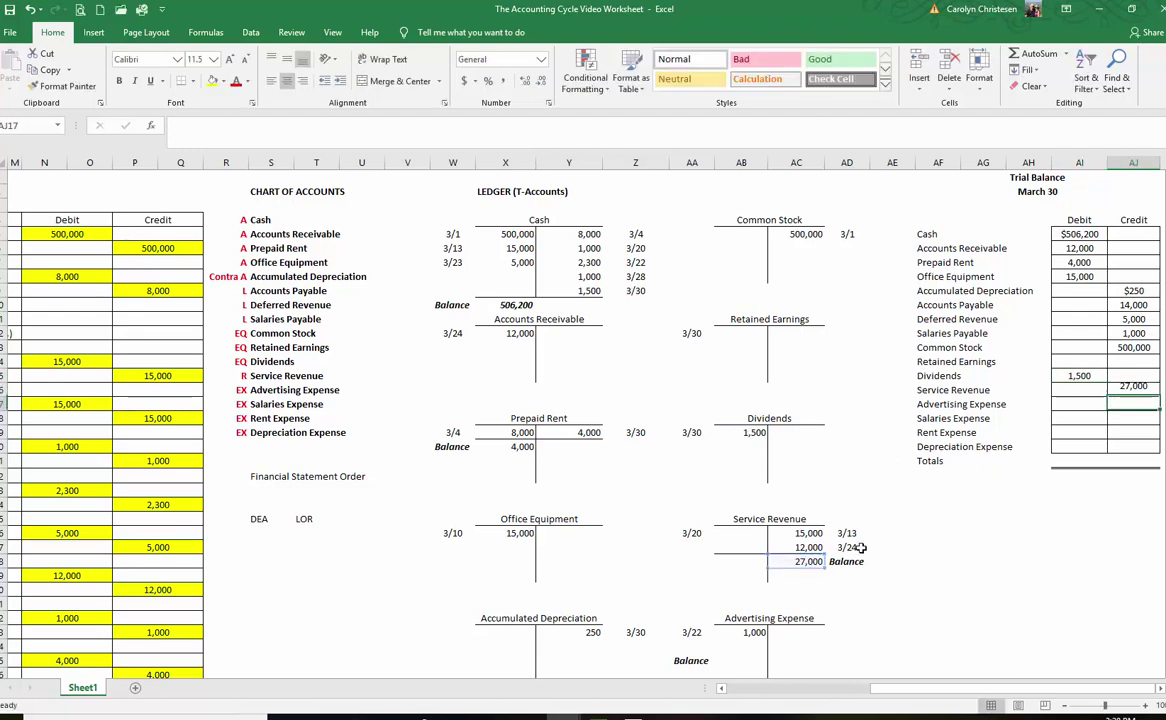
- Fill the trial balance's Advertising Expense debit by linking it to the 1,000 debit in the Advertising Expense T-account
click(1080, 405)
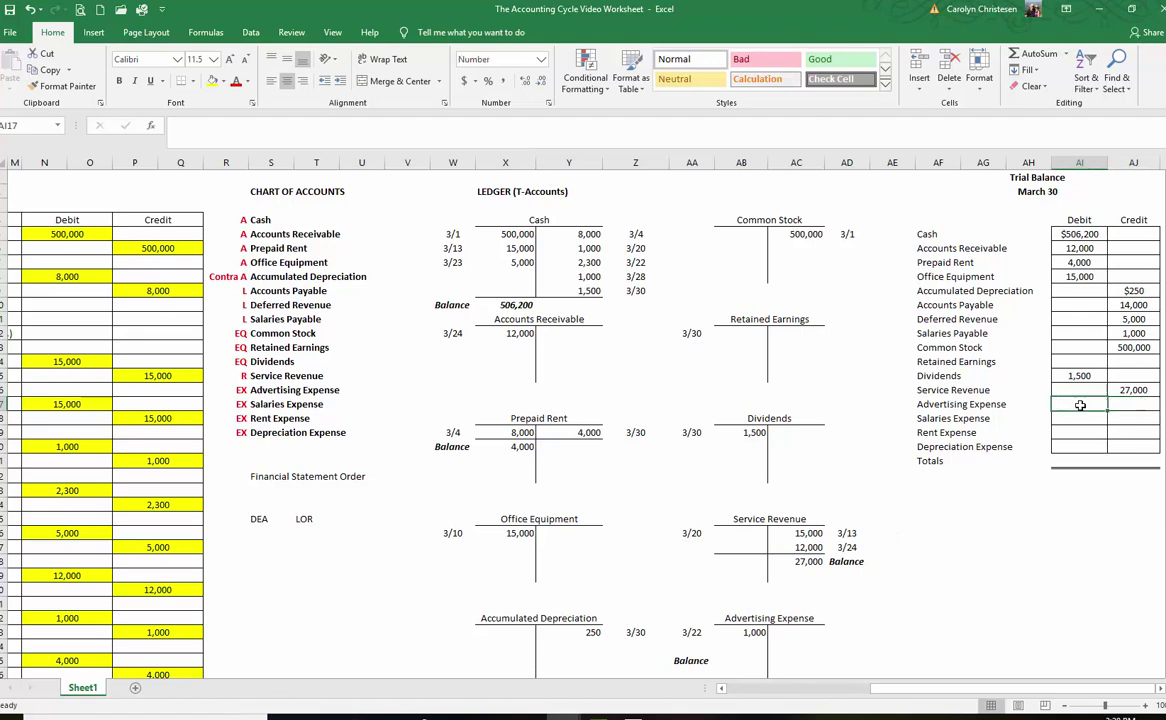
text(=)
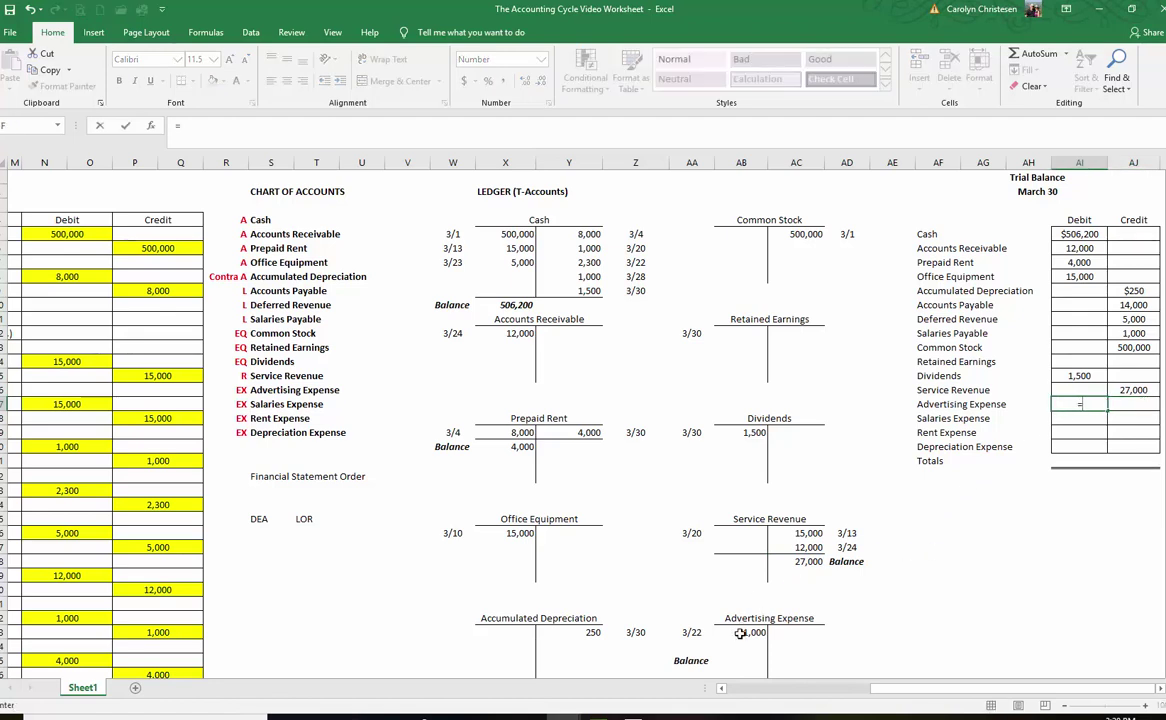
click(754, 632)
key(Return)
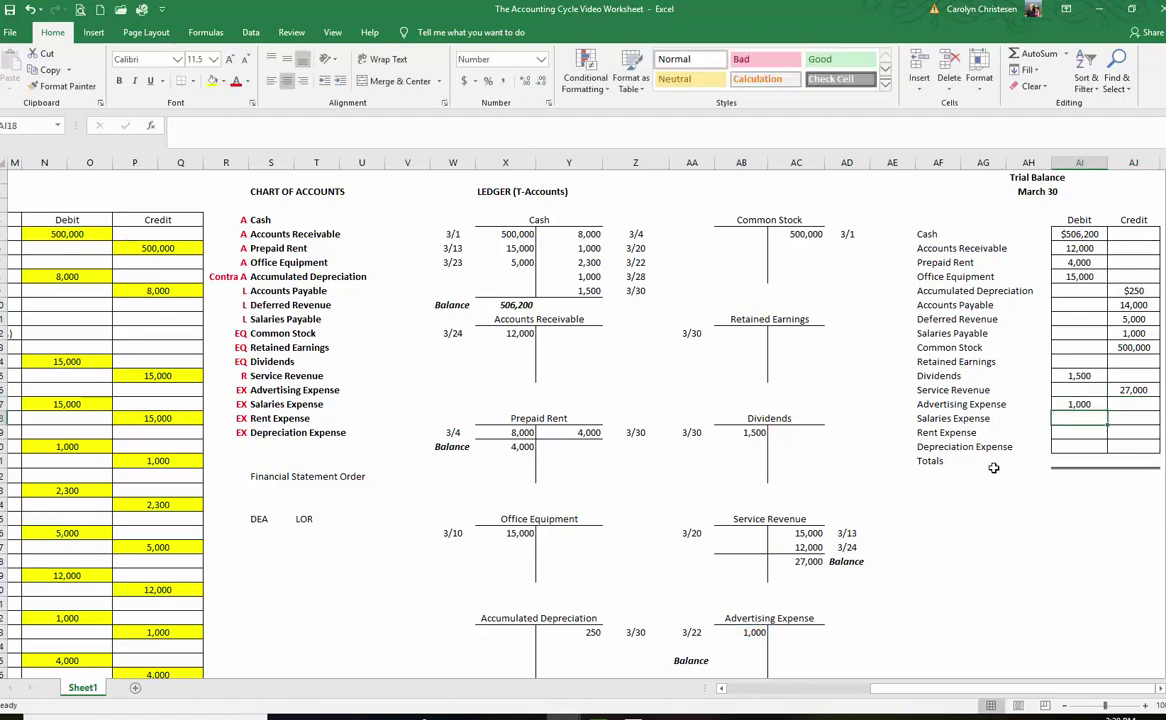
- Enter 0 as the Retained Earnings credit in the trial balance
click(1129, 361)
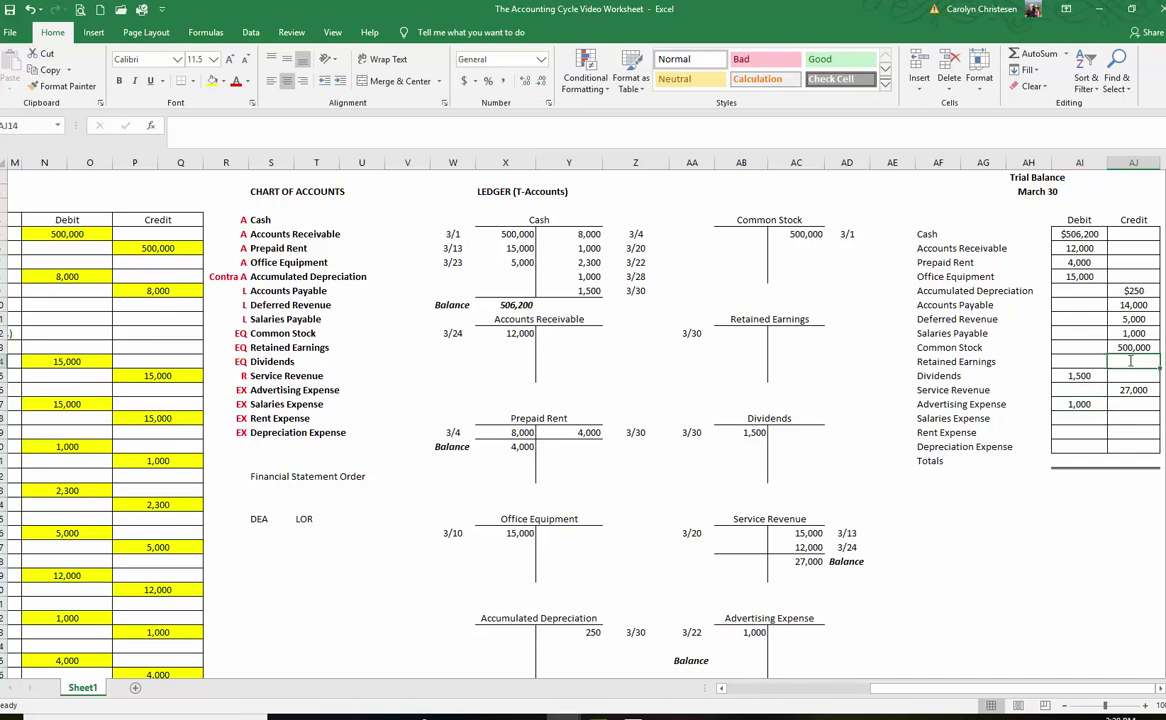
text(0)
key(Return)
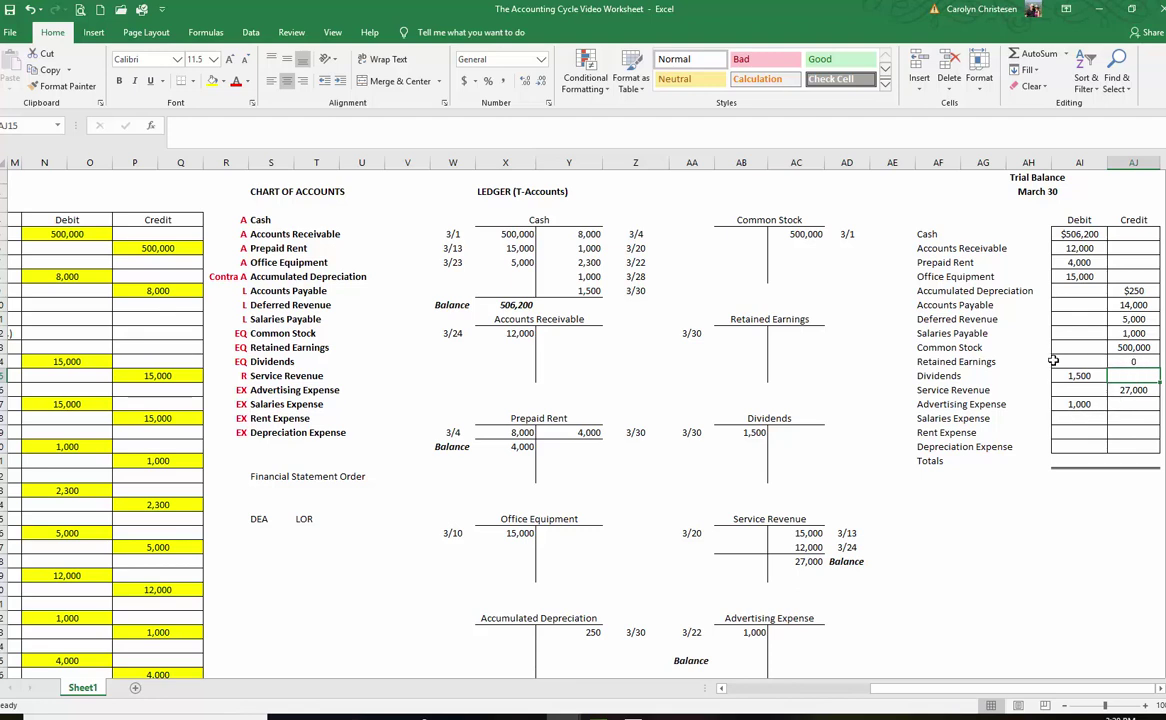
- Fill the trial balance's Salaries Expense debit by linking it to the 3,300 balance in the Salaries Expense T-account
click(1073, 418)
text(=)
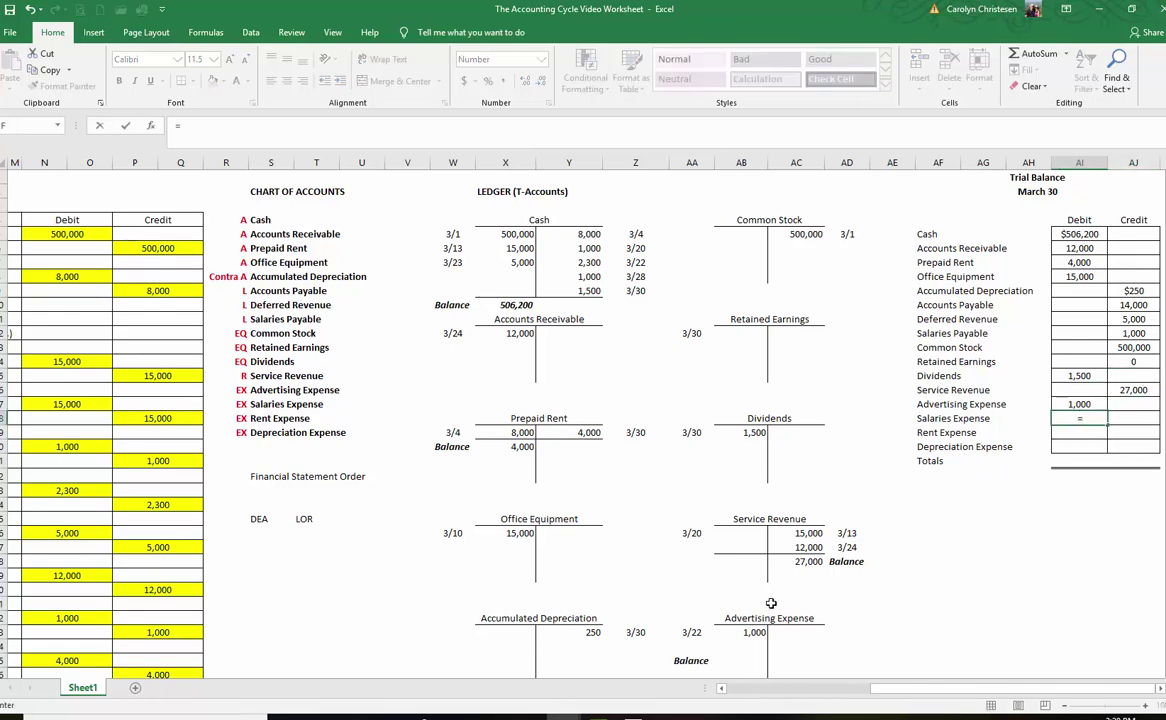
scroll(760, 610, down, 4)
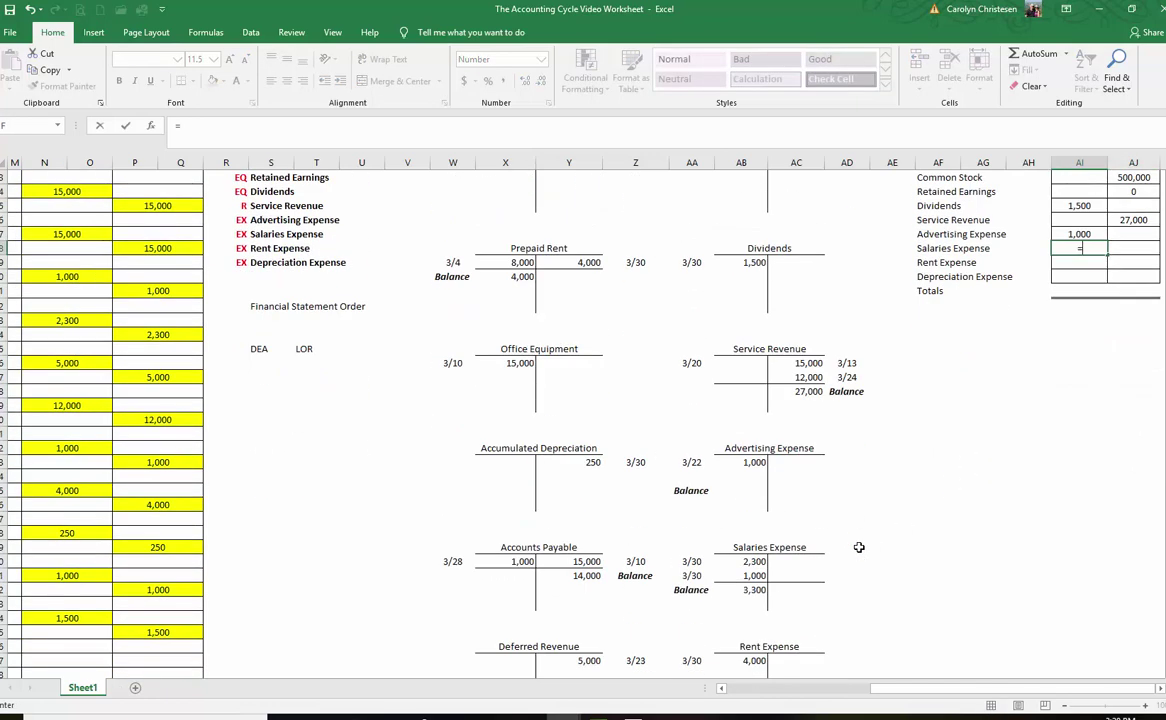
click(752, 590)
key(Return)
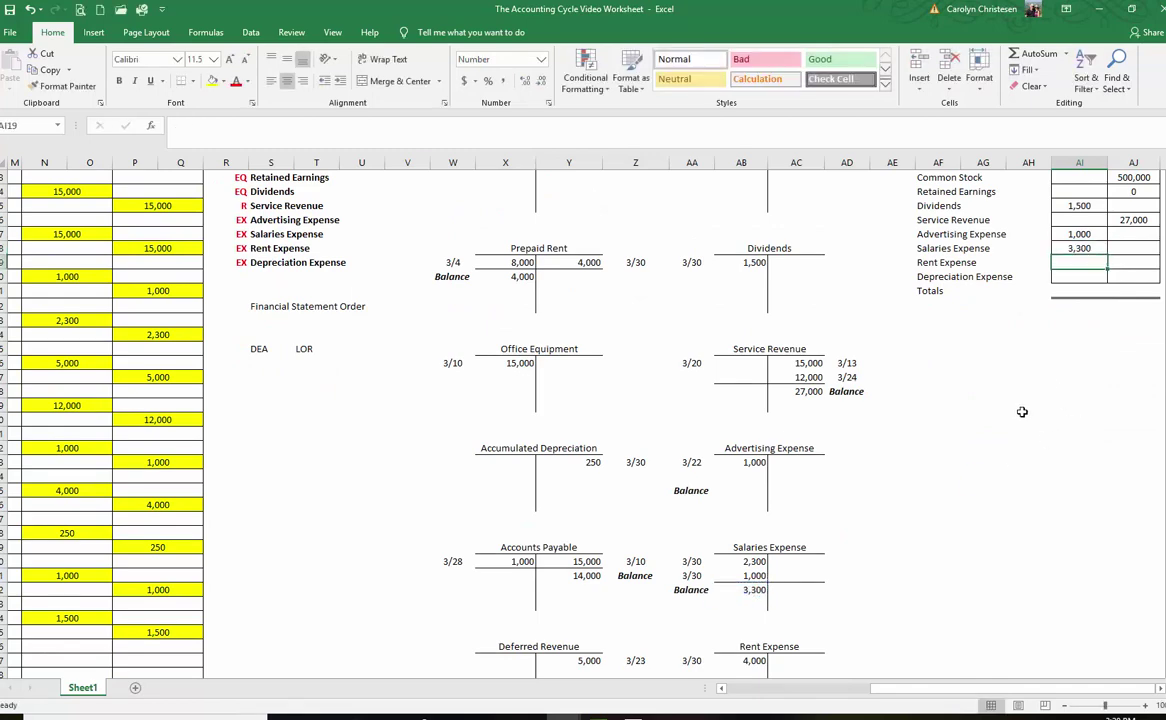
- Fill the trial balance's Rent Expense debit by linking it to the 4,000 debit in the Rent Expense T-account
text(=)
scroll(770, 560, down, 1)
click(754, 618)
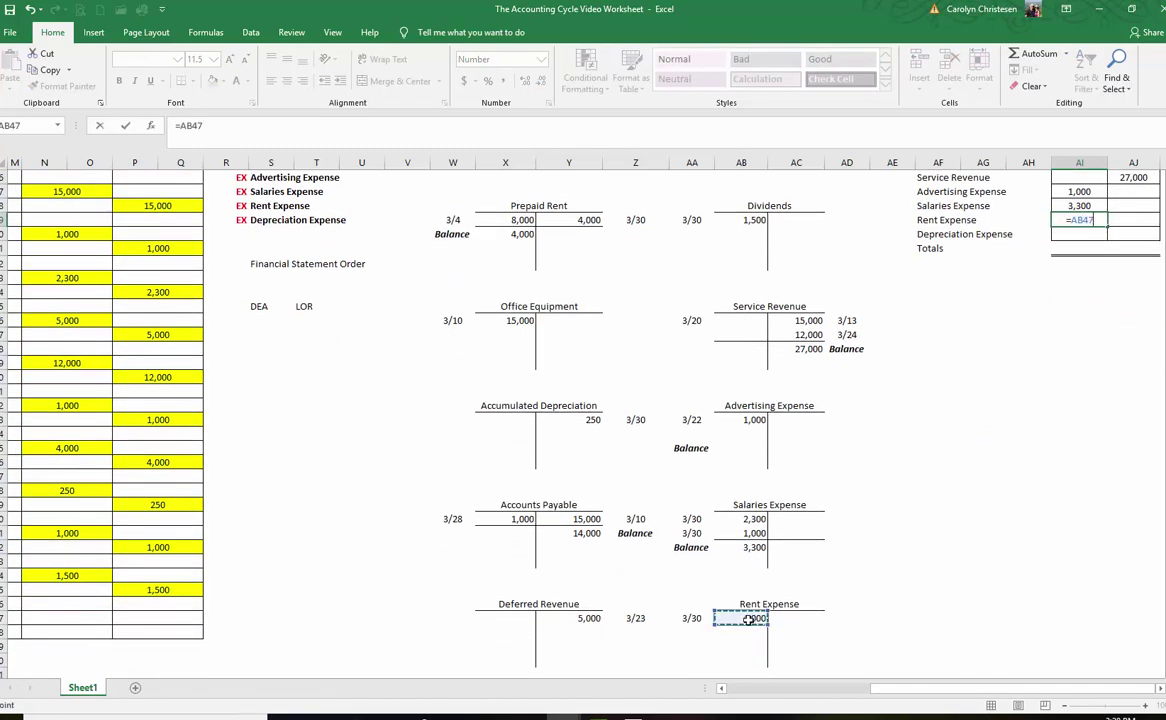
key(Return)
- Fill the trial balance's Depreciation Expense debit by linking it to the 250 debit in the Depreciation Expense T-account
text(=)
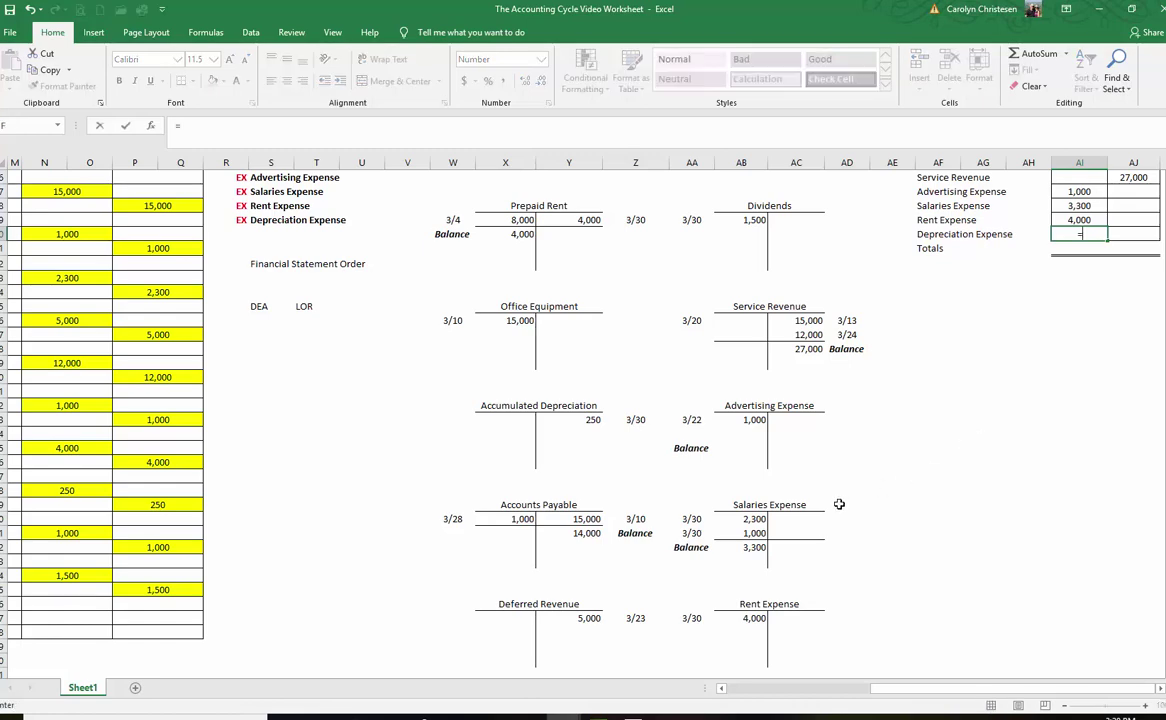
scroll(773, 581, down, 2)
click(757, 631)
key(Return)
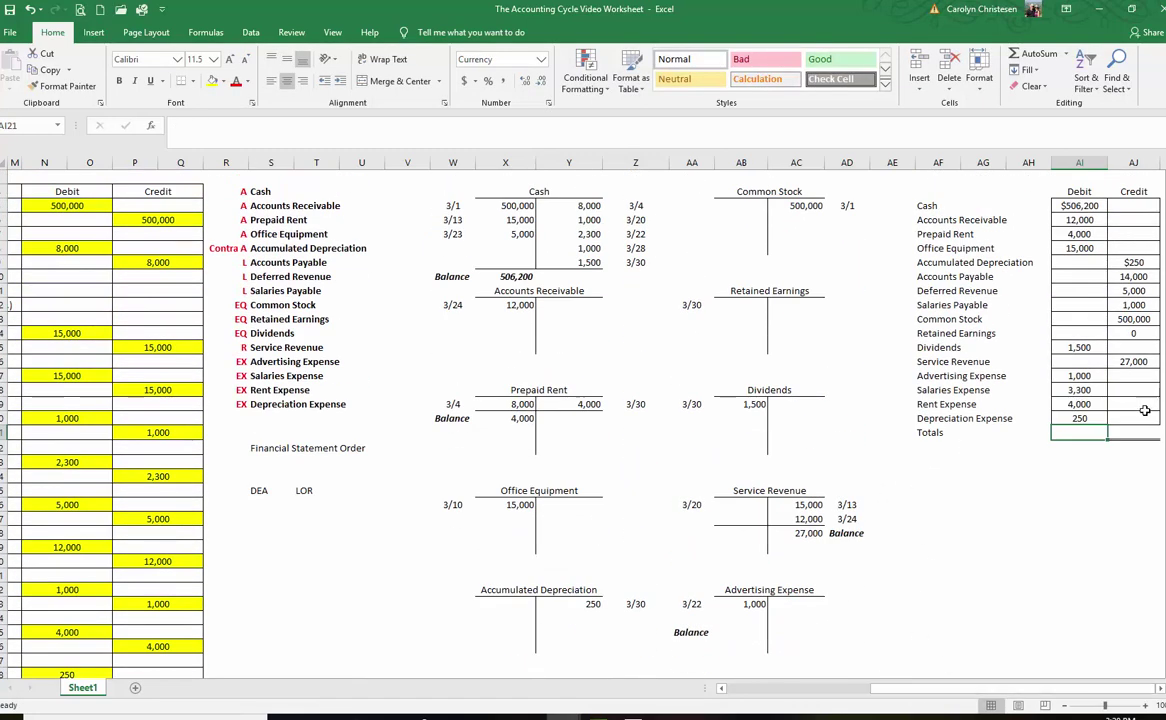
- Sum the trial balance's Debit and Credit columns, from Cash through Depreciation Expense, in the Totals row
click(1099, 489)
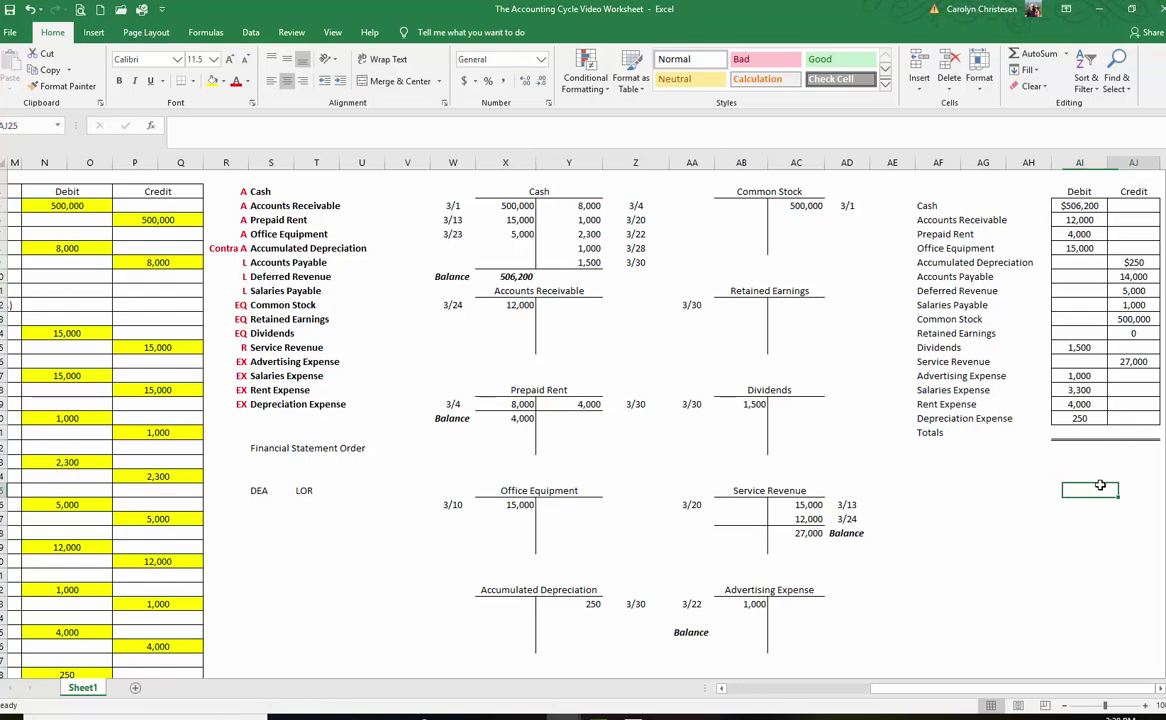
key(Right)
key(Right)
key(Right)
scroll(1080, 483, up, 1)
scroll(1010, 465, up, 1)
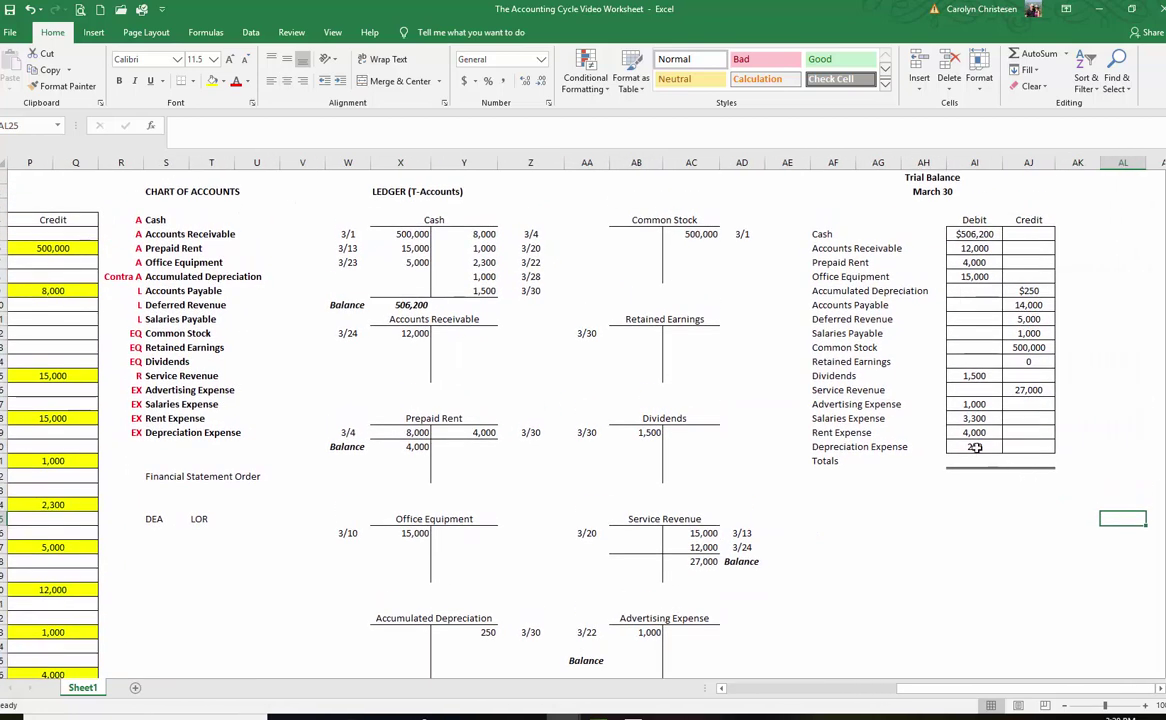
click(970, 460)
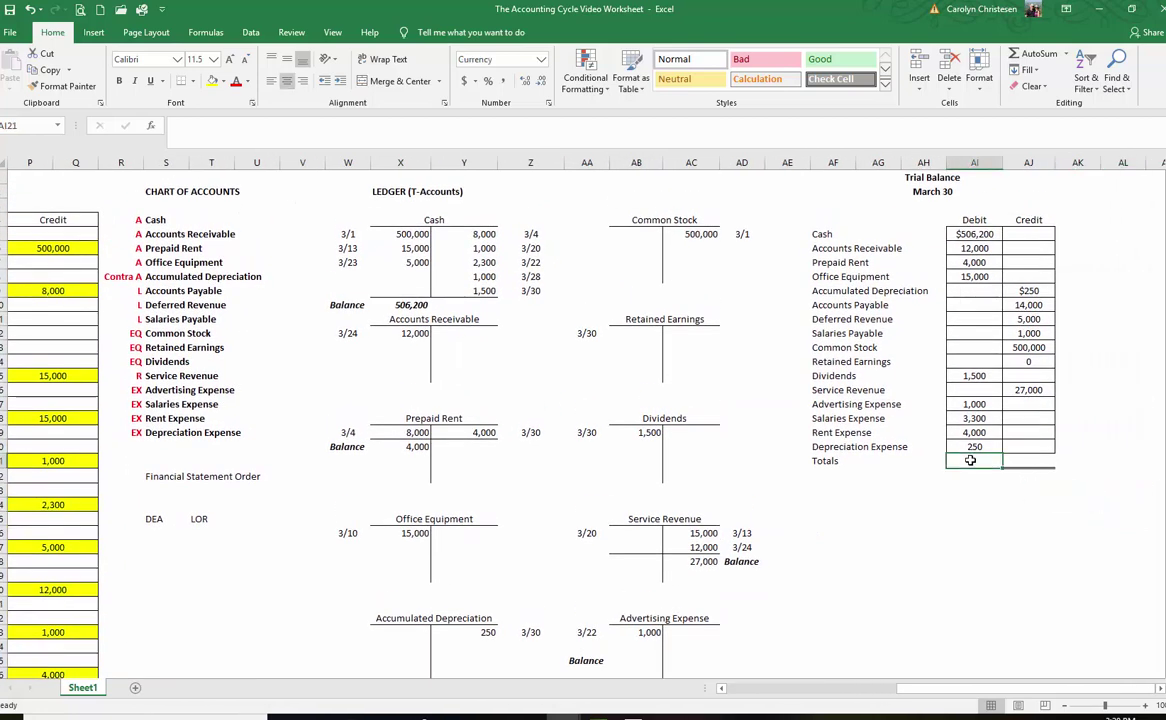
click(1035, 53)
drag(970, 234, 1052, 464)
key(Return)
click(998, 462)
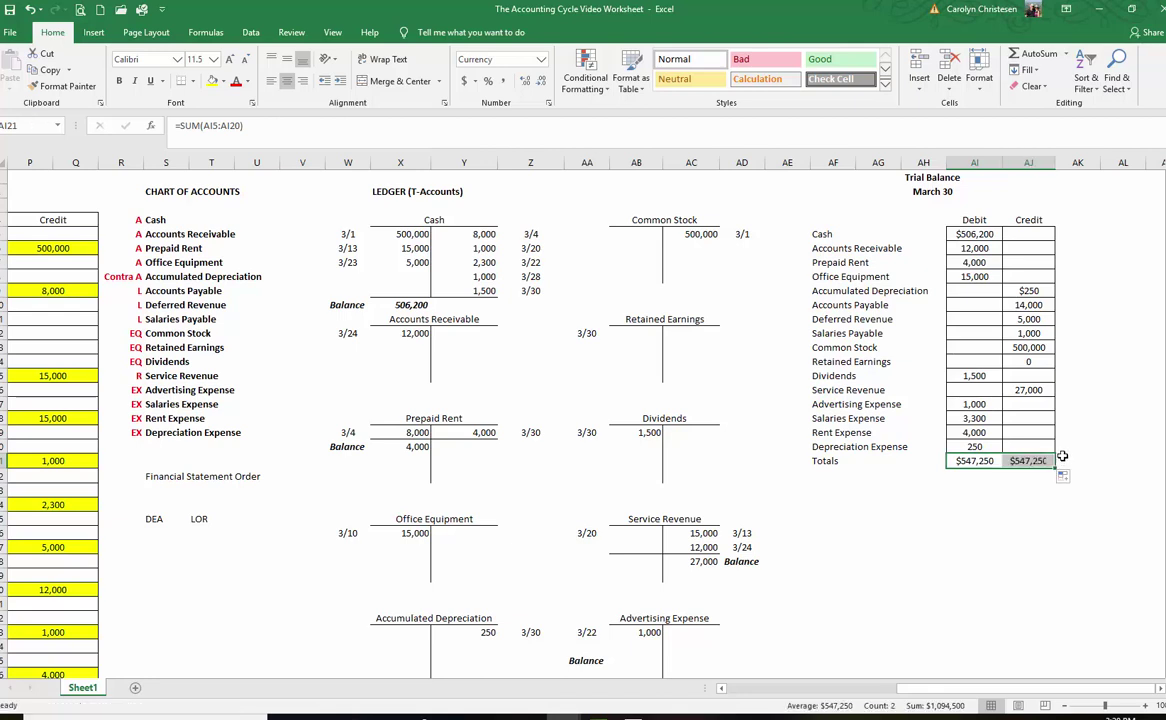
- Review the finished trial balance by account group, comparing the Cash to Retained Earnings rows, the revenue and expense rows, and their debit or credit sides
click(1095, 388)
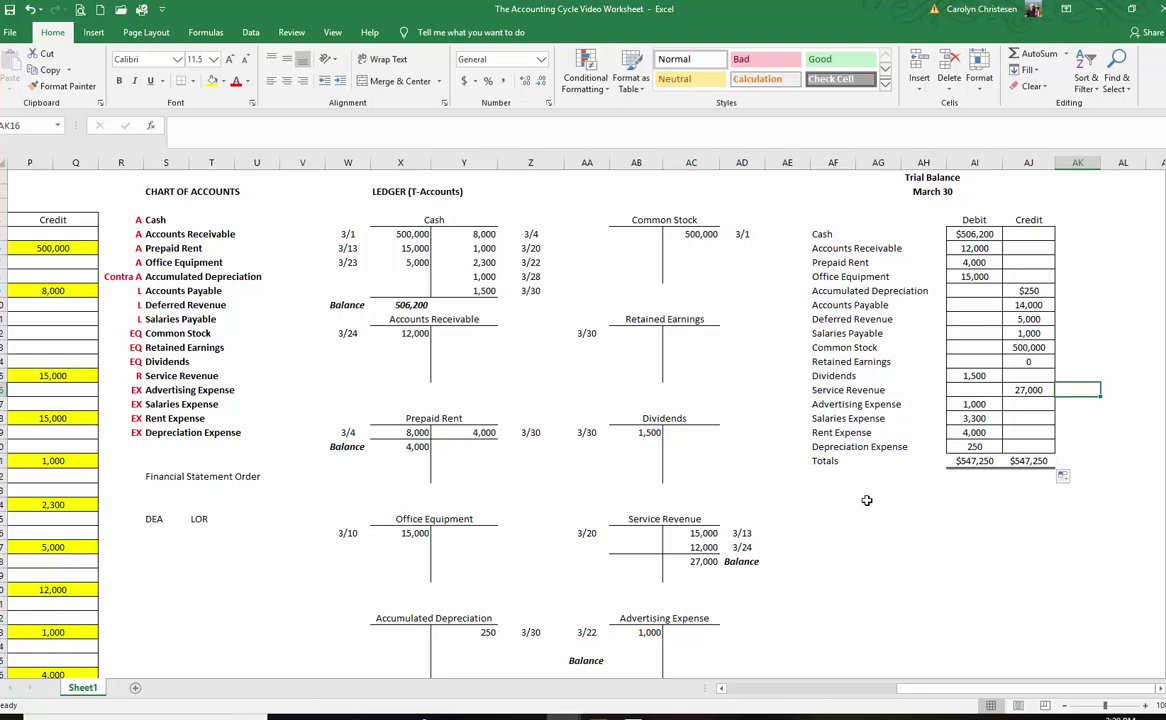
click(925, 514)
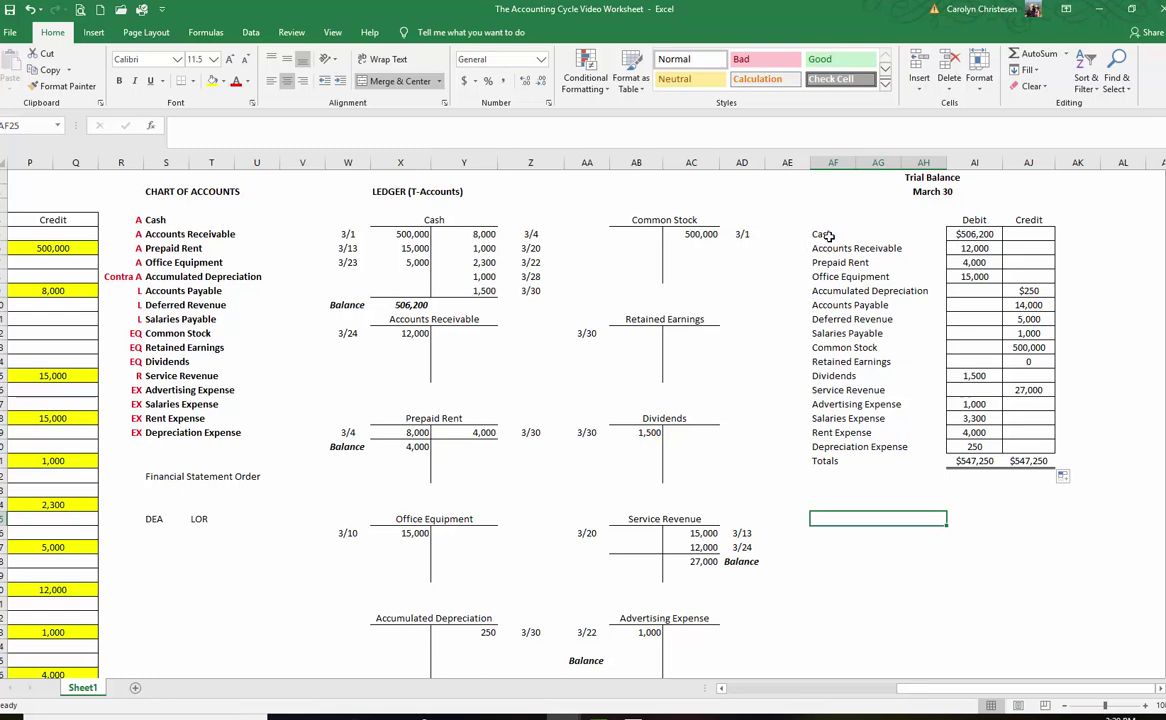
drag(826, 233, 1030, 362)
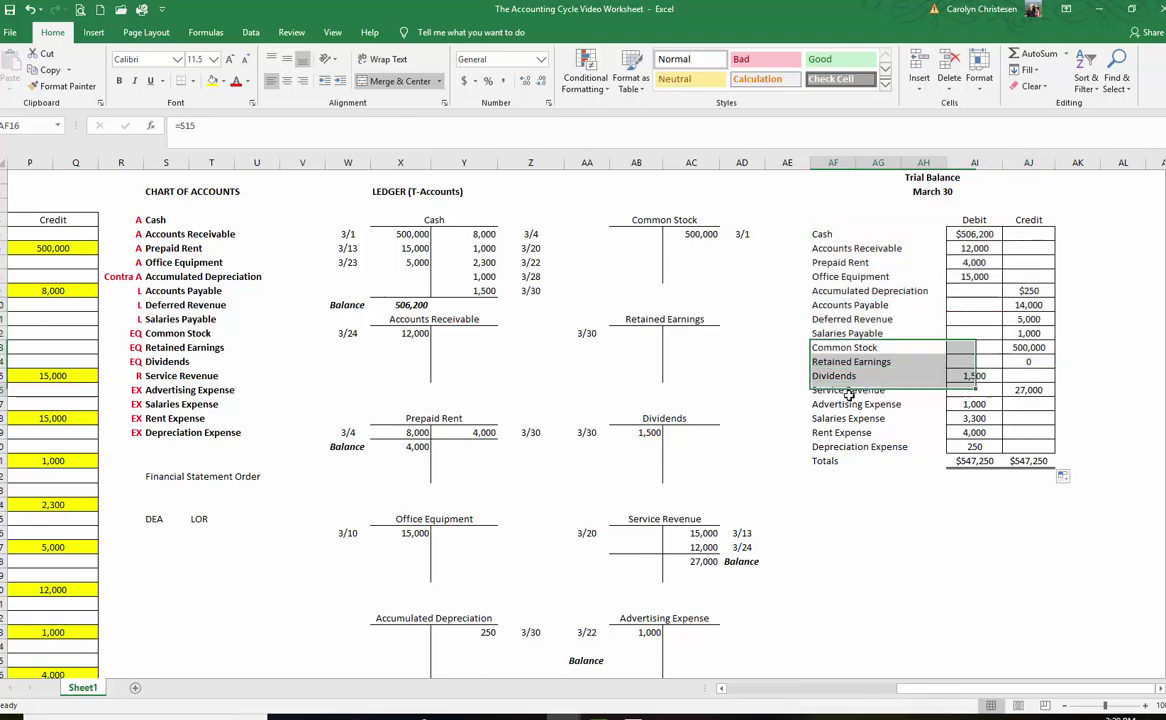
drag(830, 390, 1028, 447)
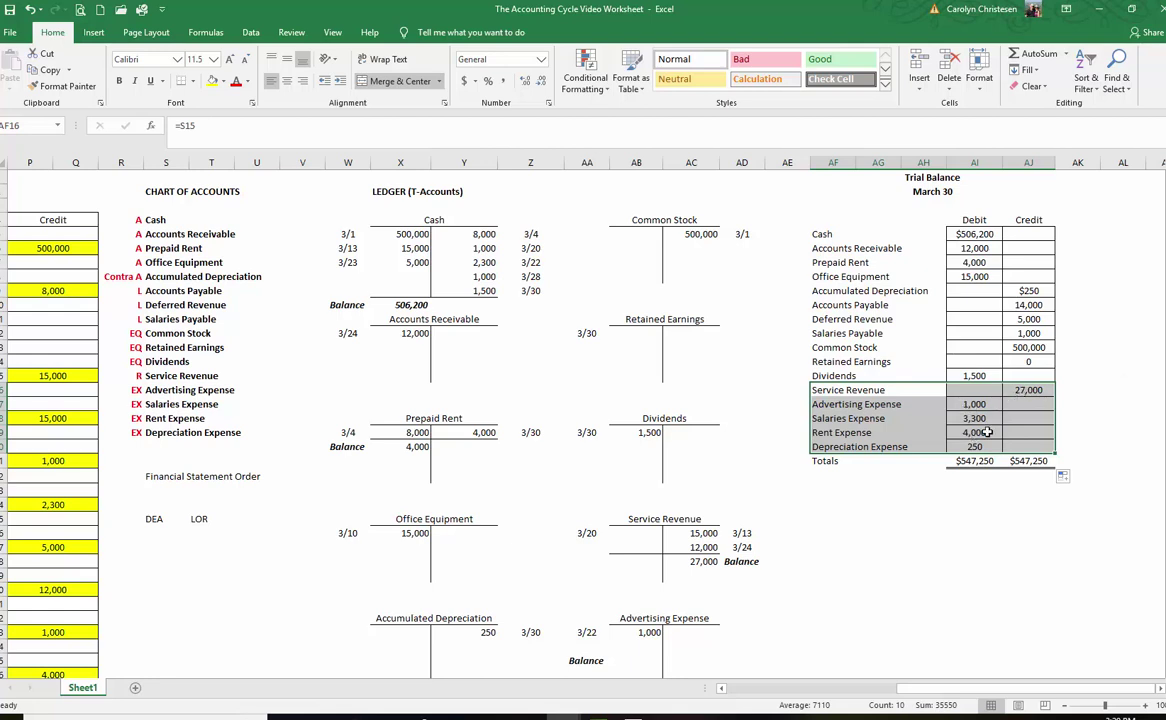
drag(960, 234, 973, 276)
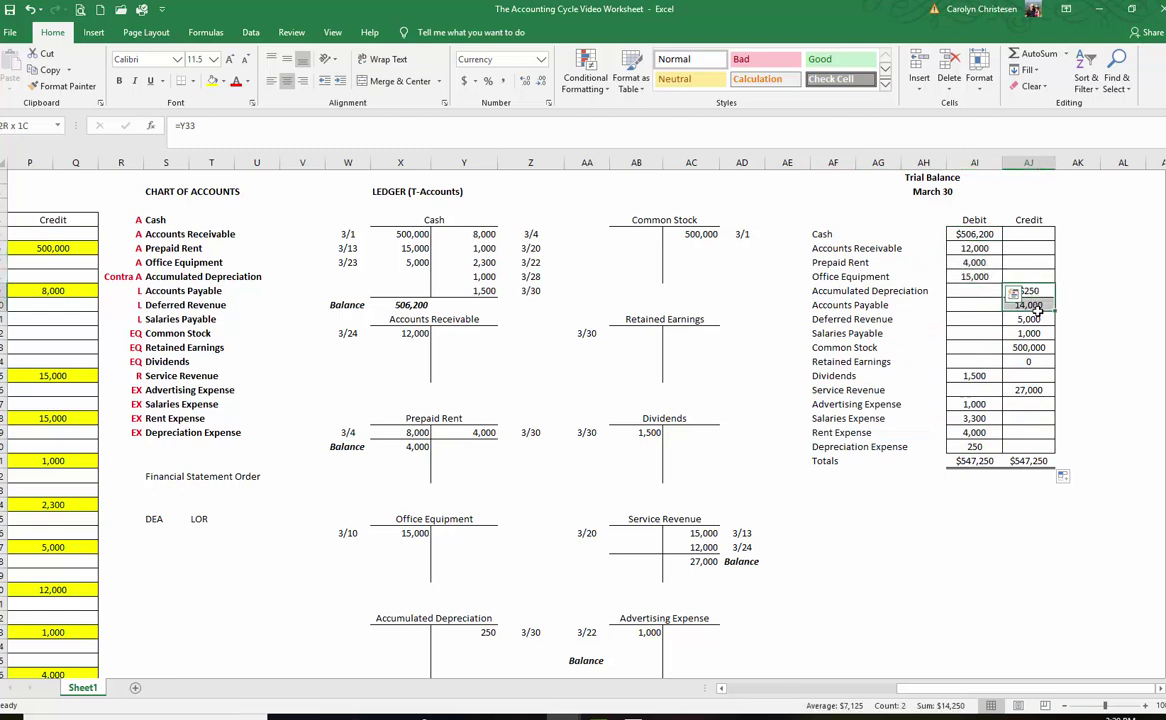
drag(1033, 304, 1032, 333)
click(1107, 329)
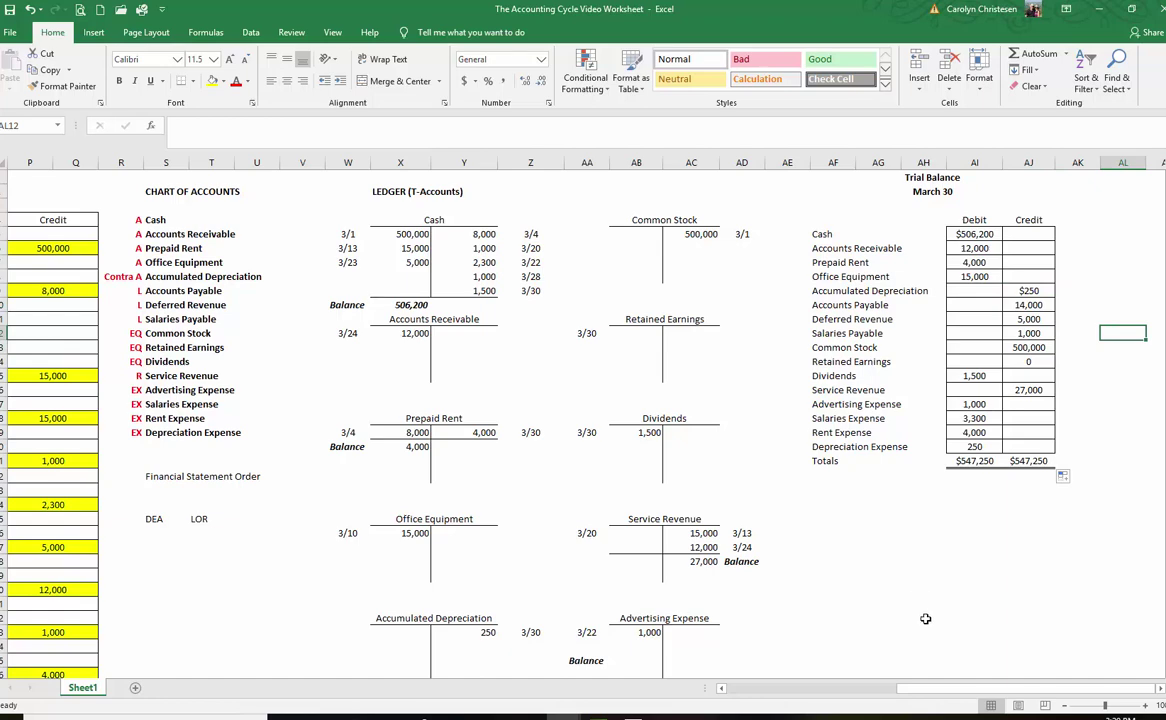
drag(840, 688, 906, 697)
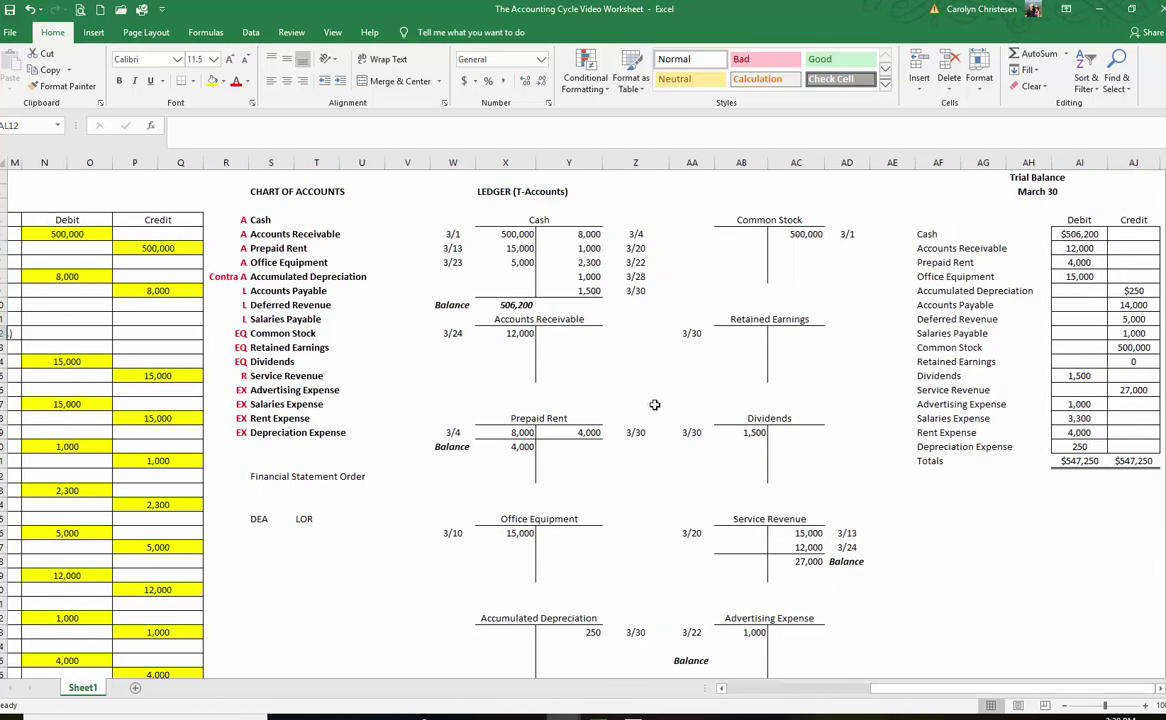